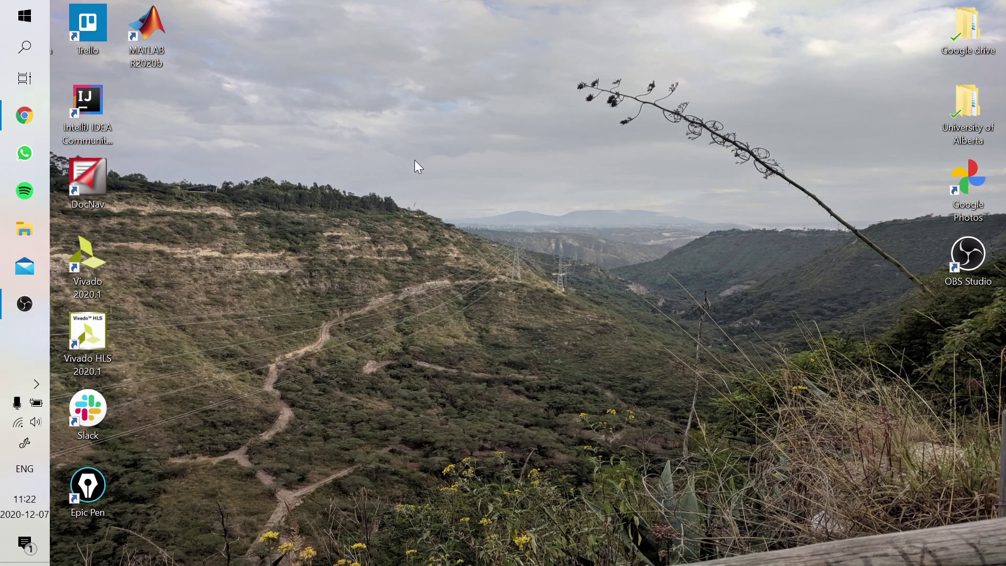
- Open the 'GeoGebra | Free Math Apps' result from the Google results for geogebra
left_click(24, 116)
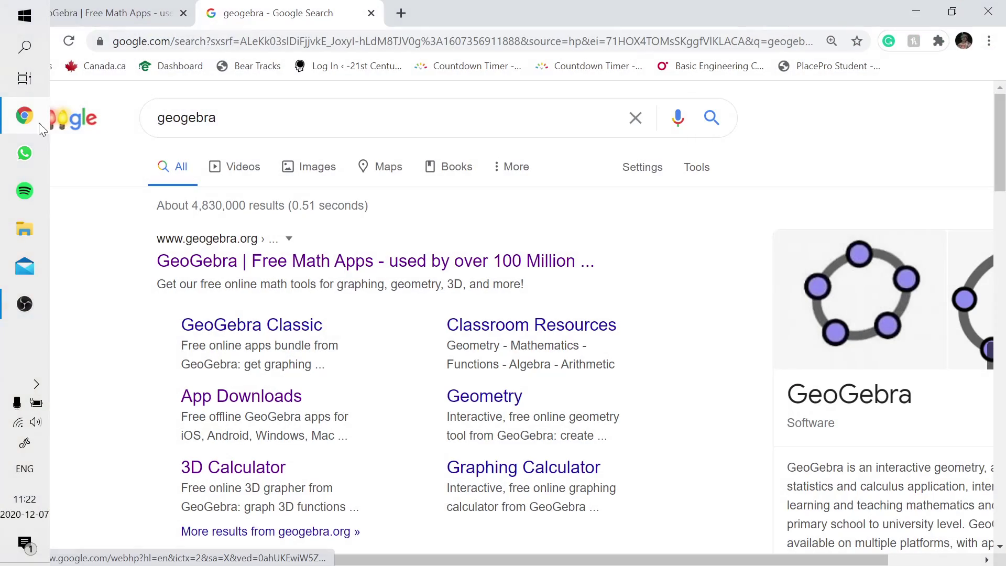
scroll(325, 139, "down", 3)
scroll(433, 162, "up", 2)
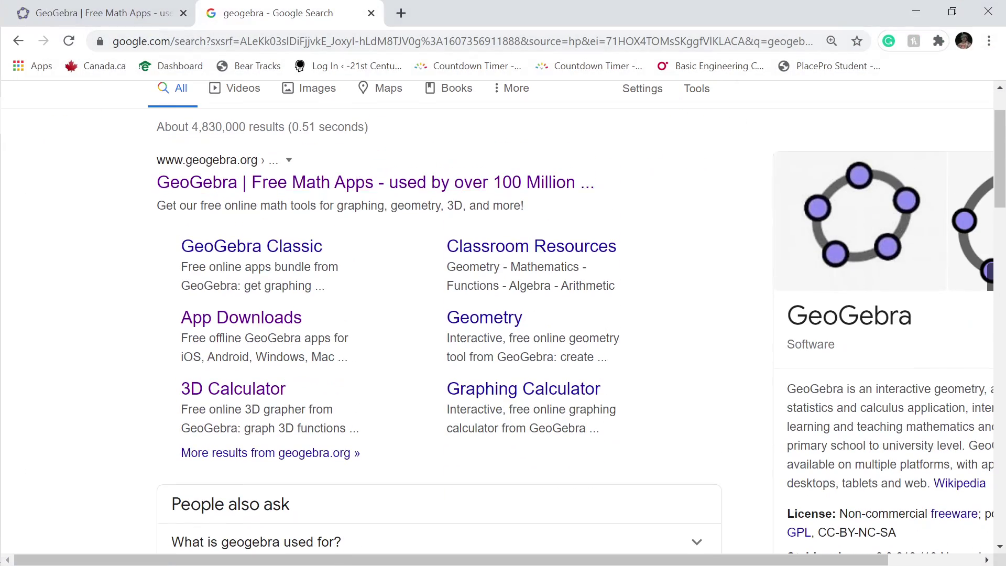
scroll(304, 221, "up", 2)
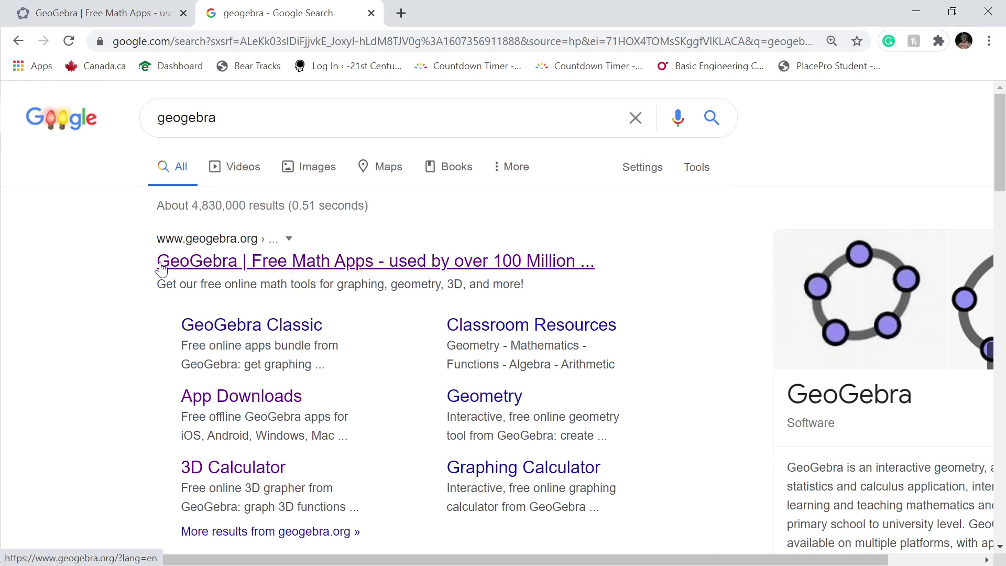
left_click(206, 242)
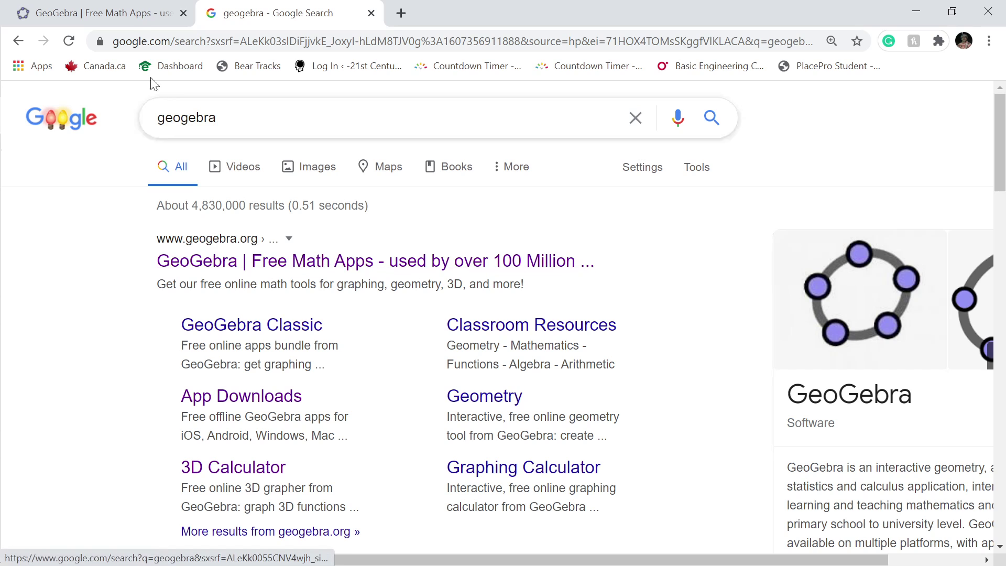
left_click(123, 9)
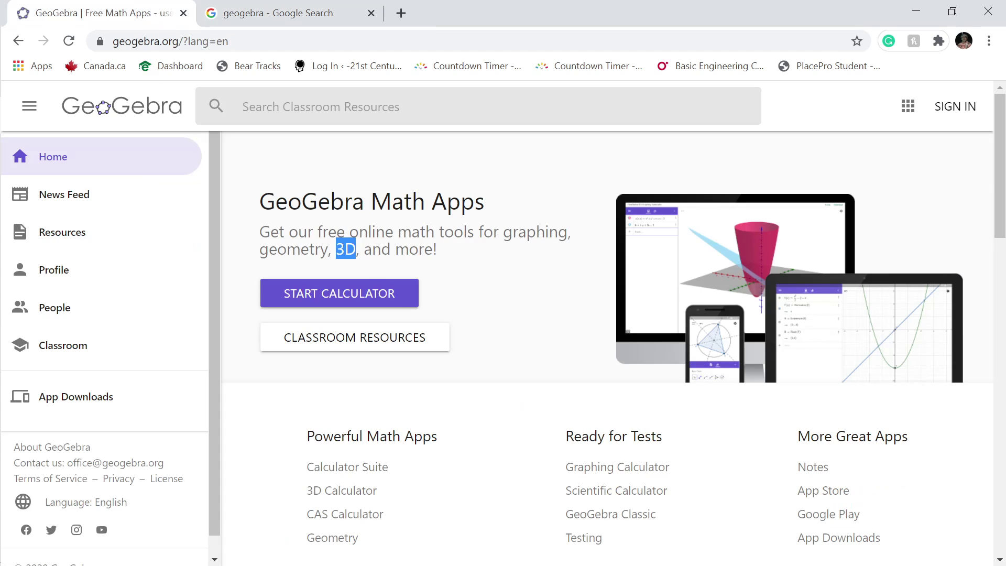
- Start the online Calculator from the geogebra.org home page's START CALCULATOR button
left_click(418, 304)
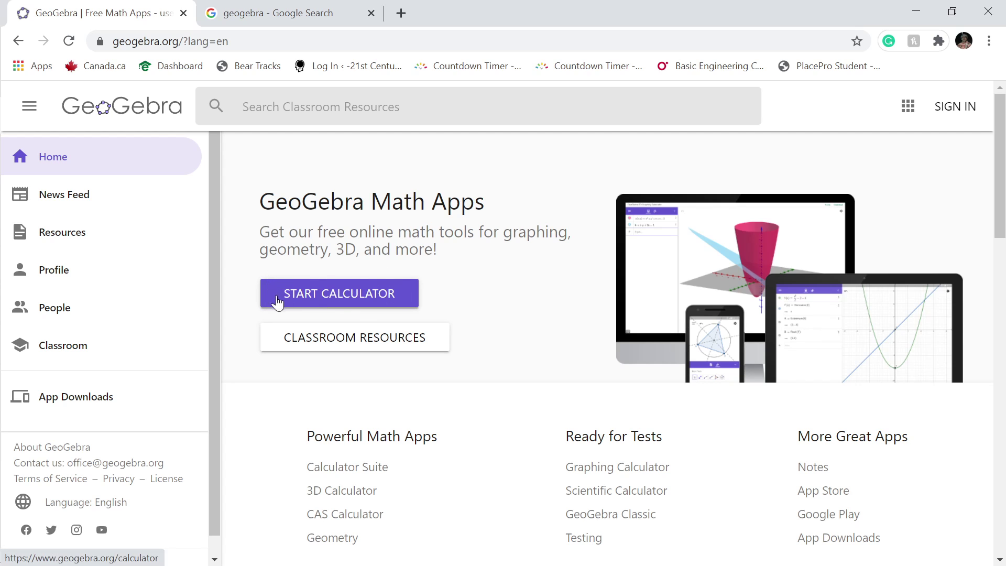
left_click_drag(329, 249, 356, 249)
left_click(591, 259)
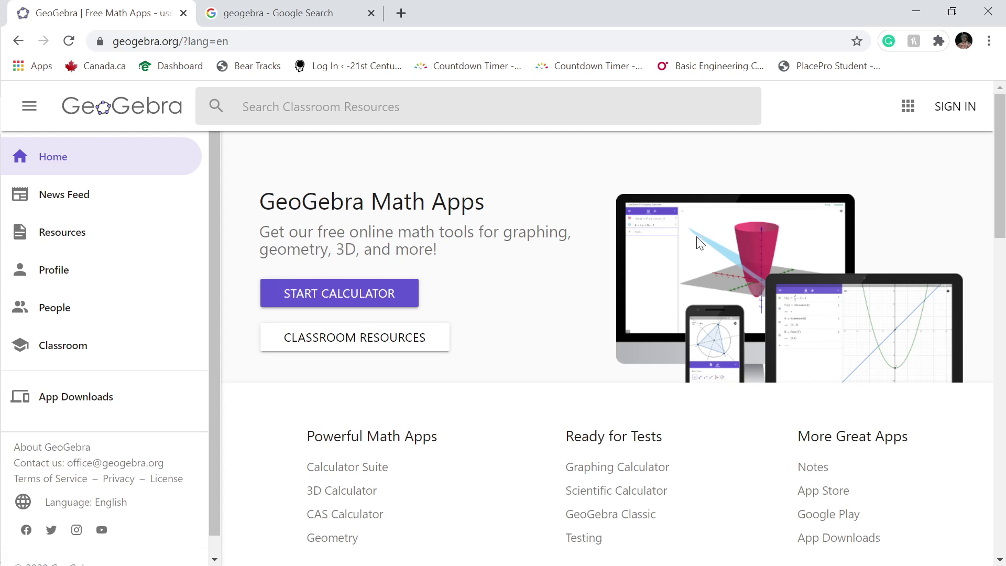
left_click(355, 295)
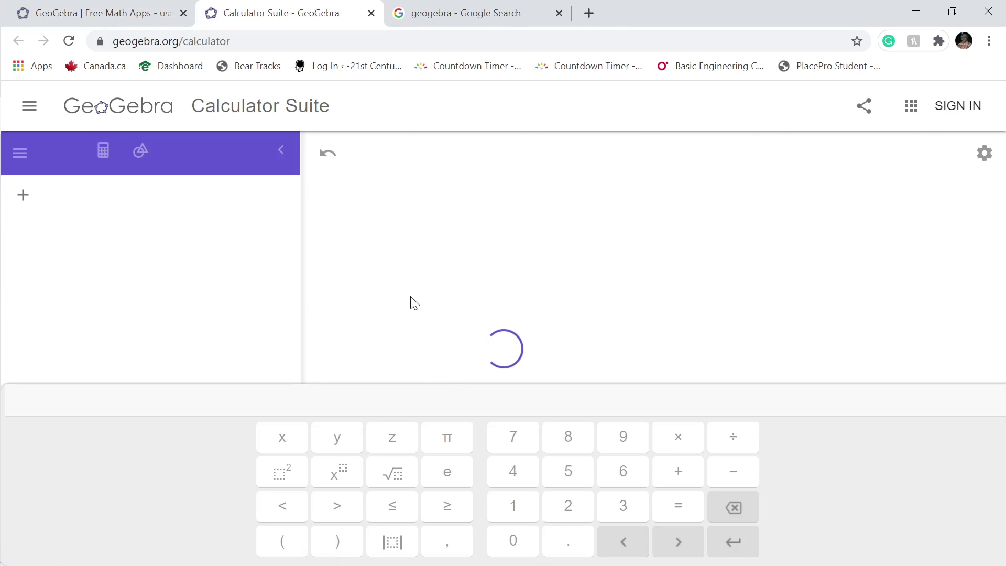
- Draw vector u with the Vector tool from the origin to (3,3)
left_click(164, 164)
scroll(162, 312, "down", 9)
left_click(234, 386)
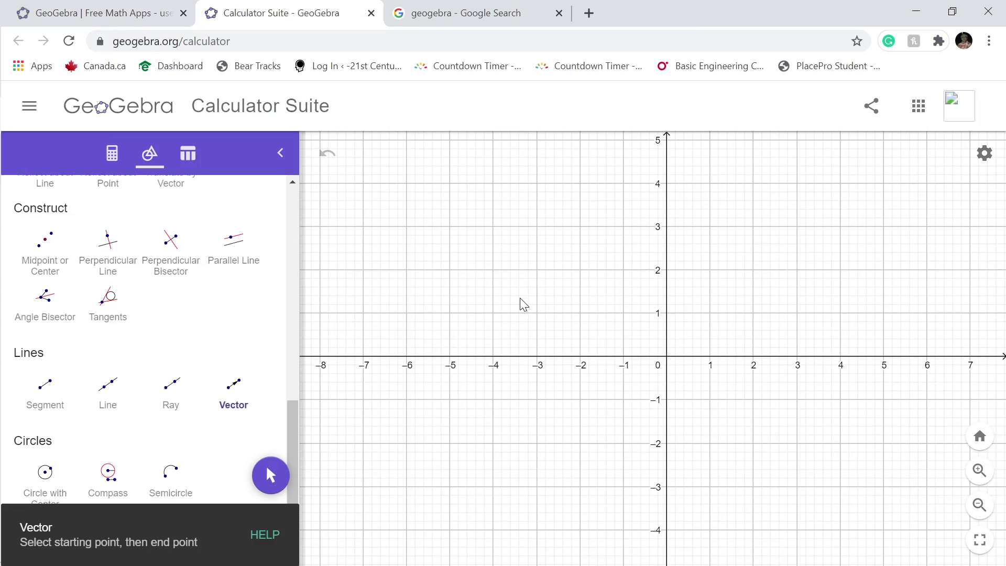
scroll(187, 274, "up", 8)
left_click(151, 153)
left_click(667, 358)
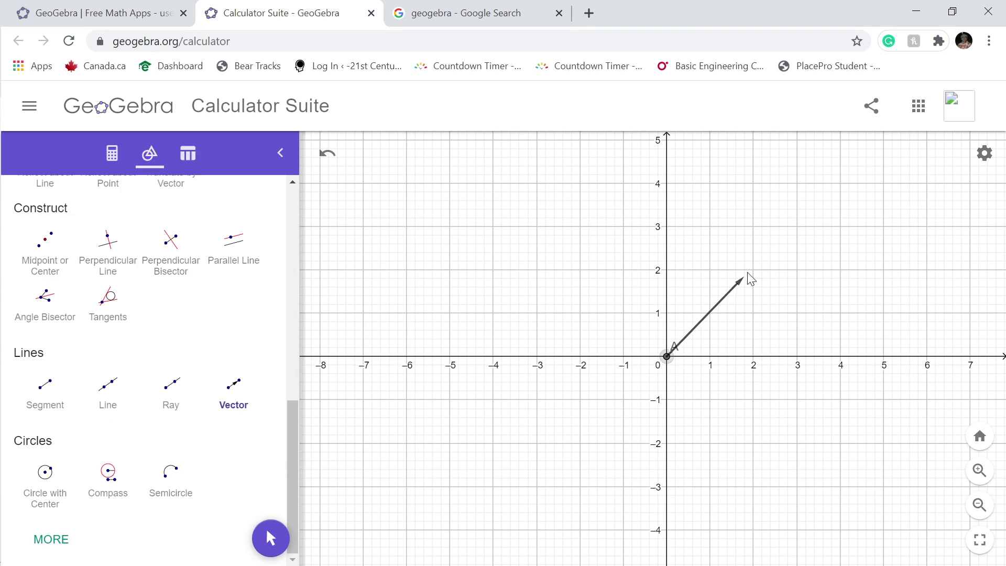
left_click(797, 227)
- Recentre the view on vector u in Move mode and select point B
scroll(285, 265, "up", 5)
left_click(45, 237)
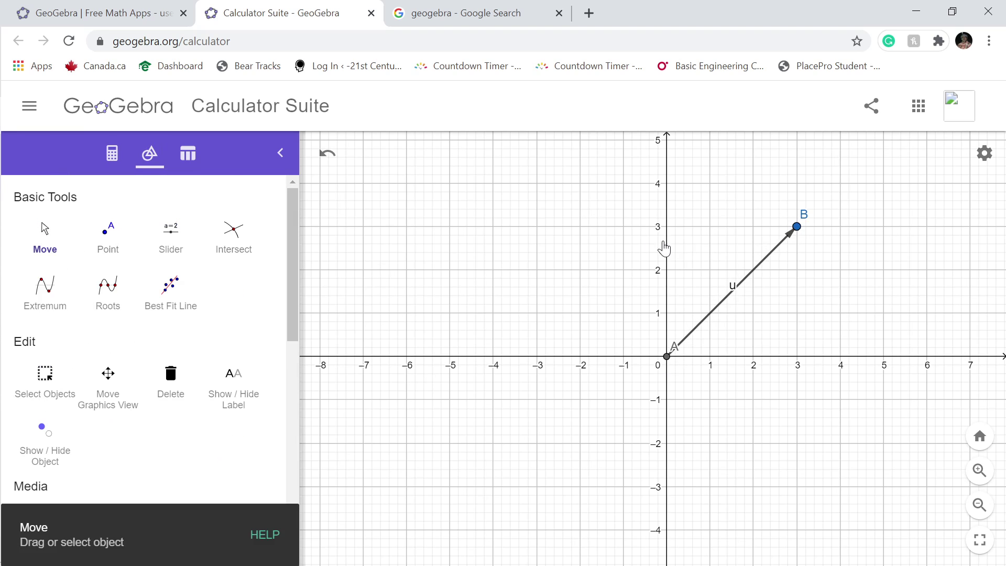
left_click_drag(665, 247, 483, 295)
scroll(482, 294, "up", 2)
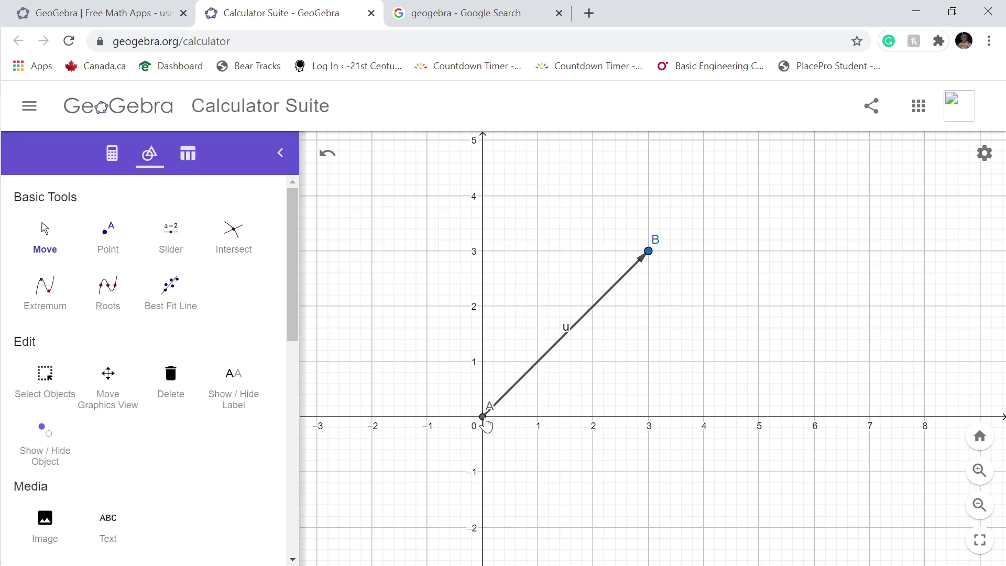
left_click(650, 252)
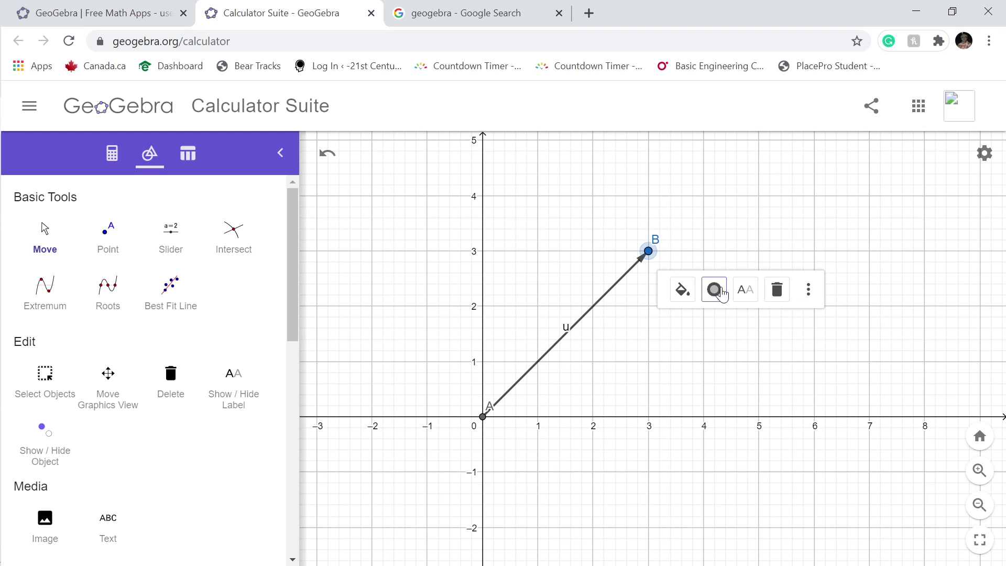
- Set point B to polar coordinates and redefine it as (5; 0°)
left_click(808, 290)
left_click(844, 402)
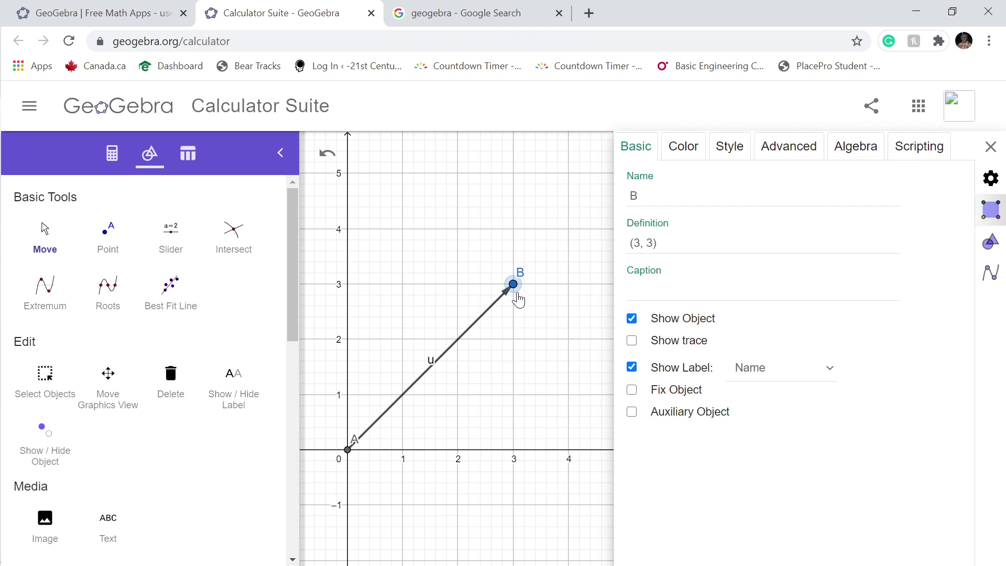
left_click(856, 147)
left_click(818, 185)
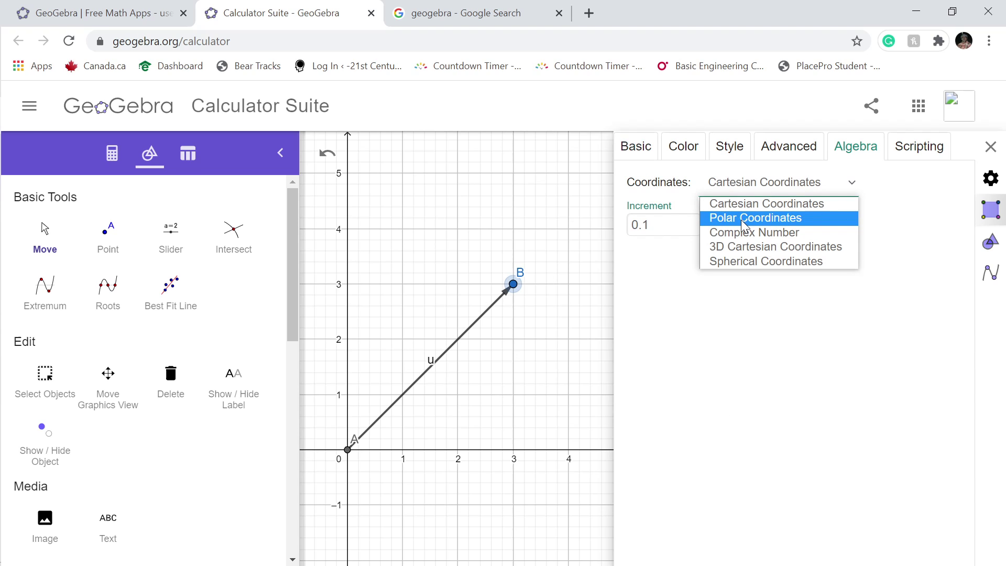
left_click(745, 218)
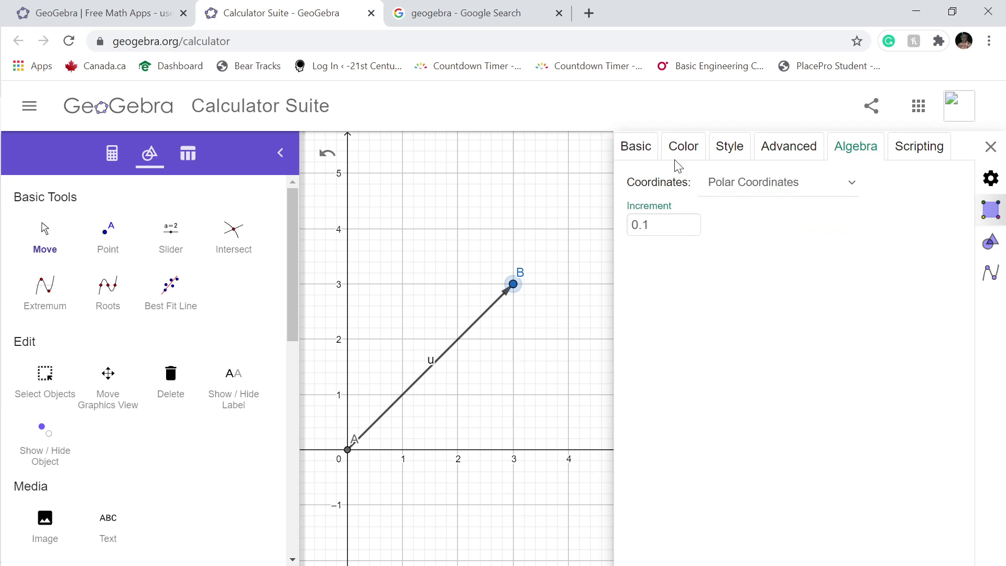
left_click(649, 151)
left_click_drag(725, 243, 640, 243)
type("5")
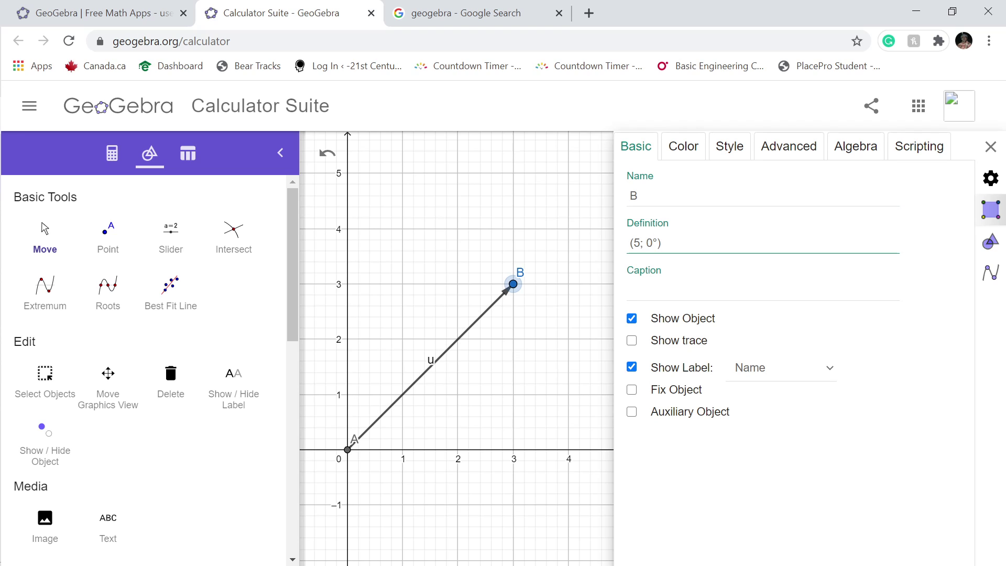
left_click(711, 283)
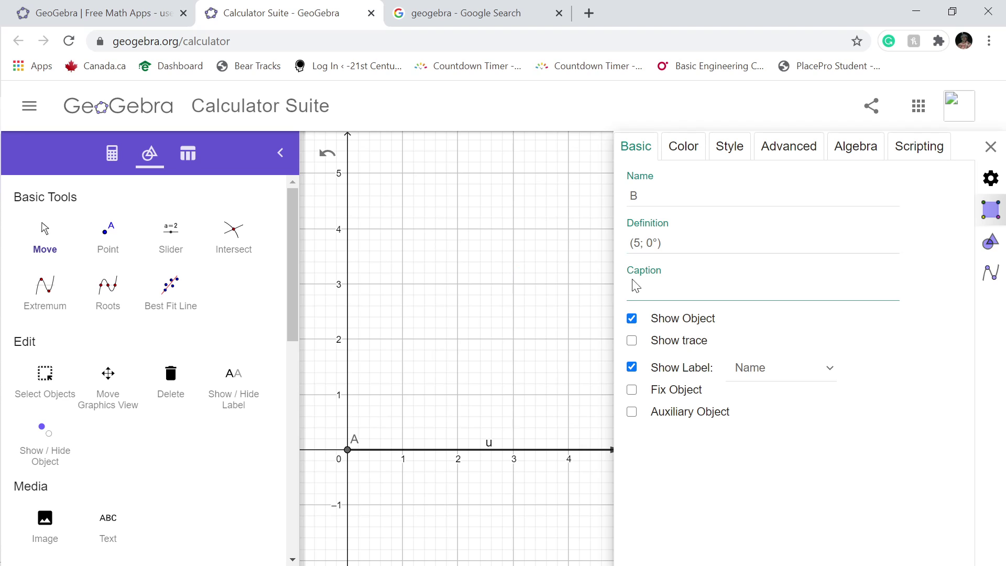
scroll(539, 312, "down", 2)
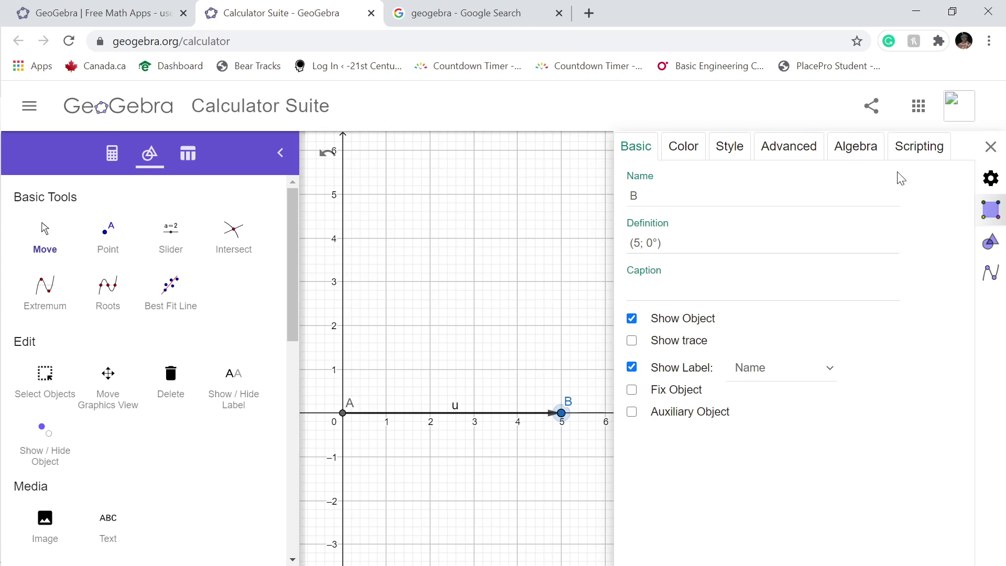
- Switch vector u's coordinates to polar in its settings
left_click(990, 146)
left_click(458, 412)
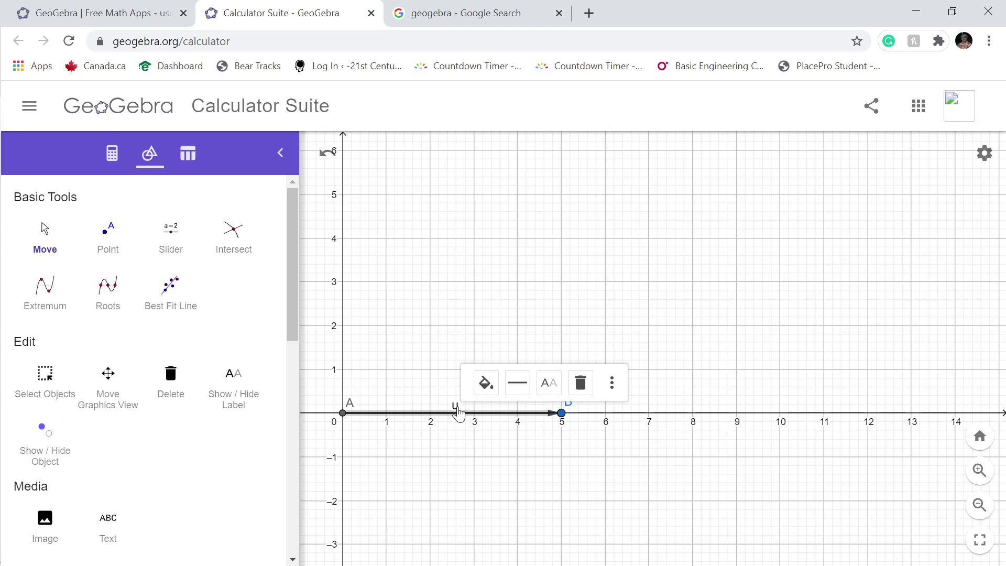
left_click(612, 382)
left_click(452, 348)
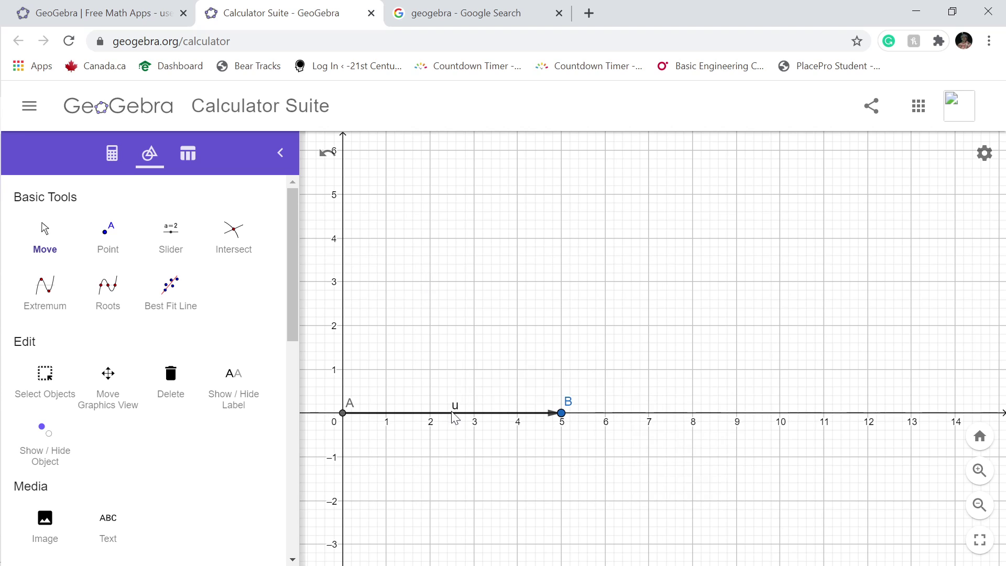
left_click(456, 412)
left_click(611, 383)
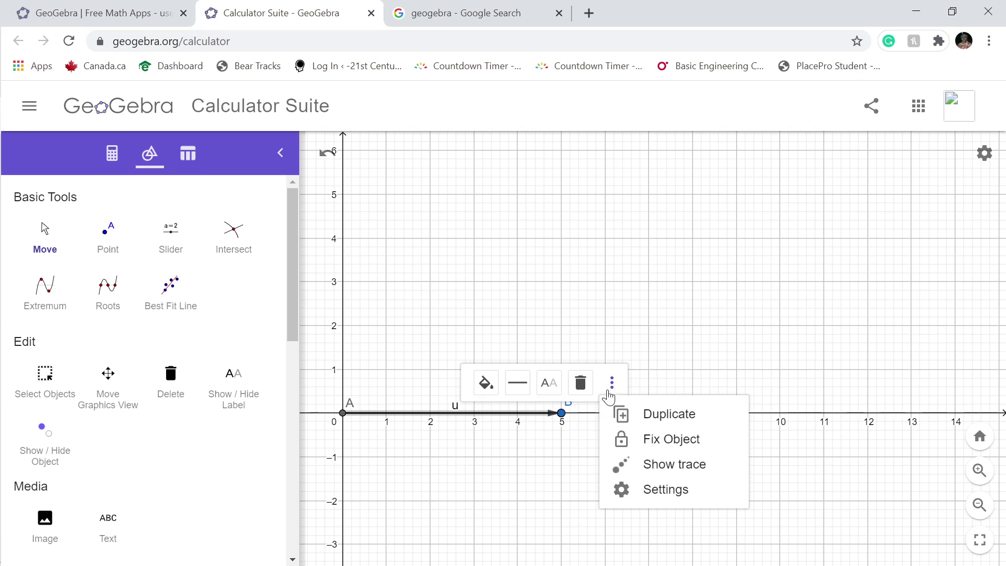
left_click(650, 489)
left_click(835, 152)
left_click(763, 183)
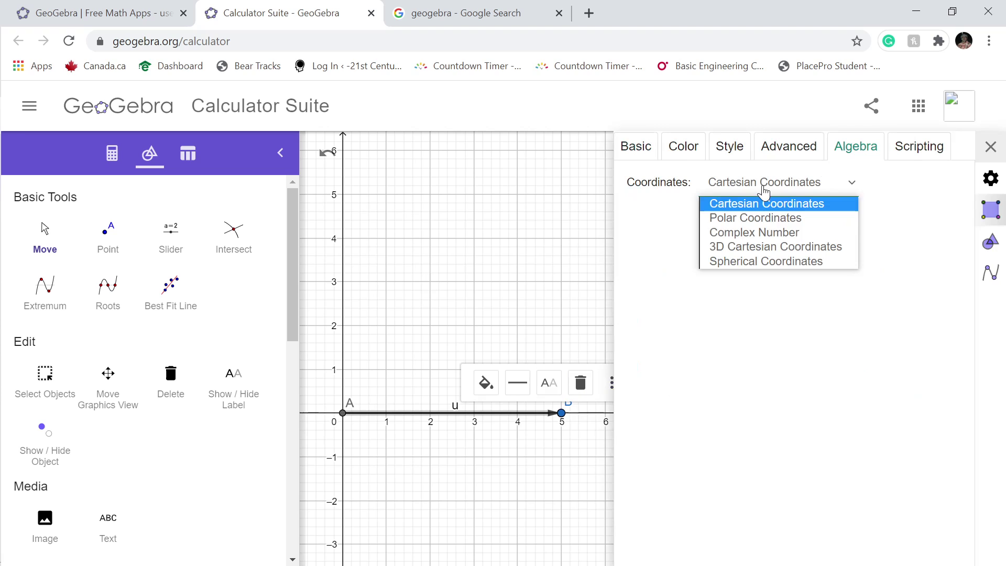
left_click(755, 217)
left_click(644, 157)
- Give vector u the caption 'Vs [Volt]' after a rejected rename attempt
left_click(736, 286)
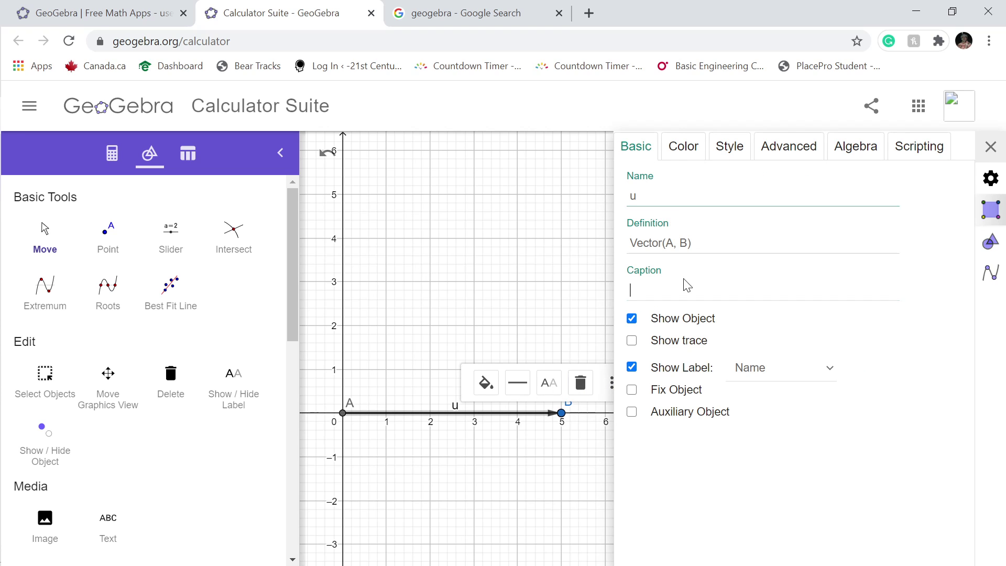
left_click(635, 196)
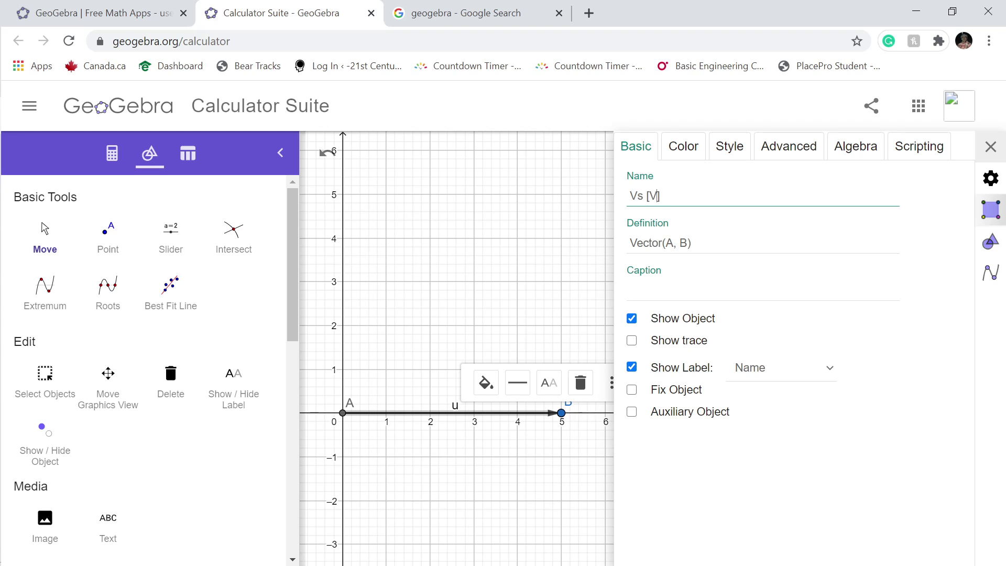
key("Return")
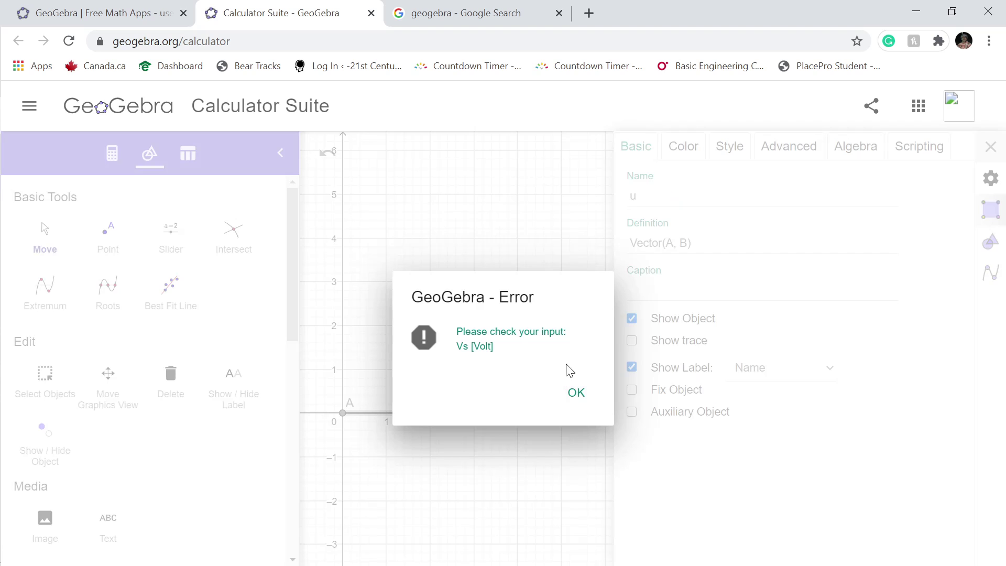
left_click(566, 394)
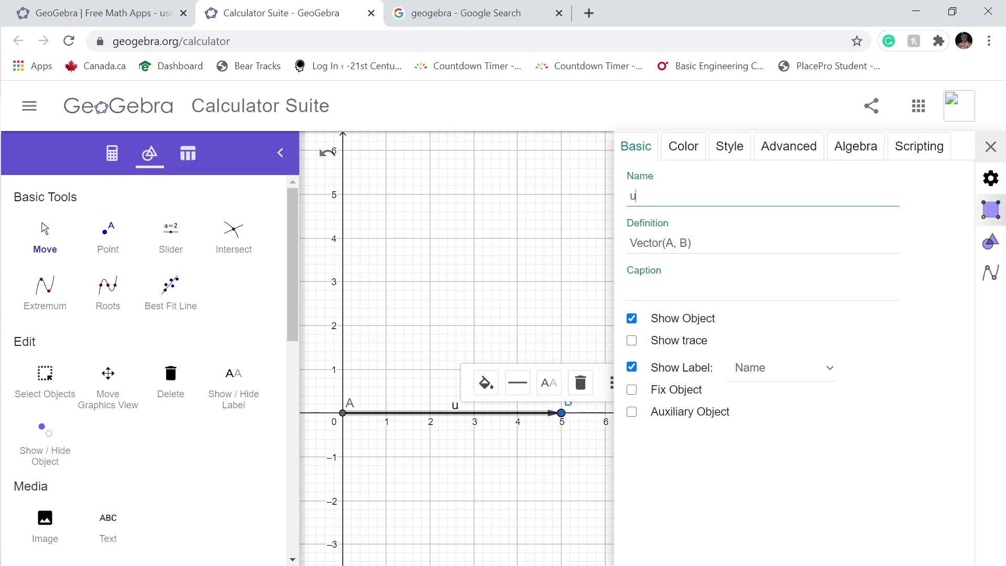
left_click(760, 289)
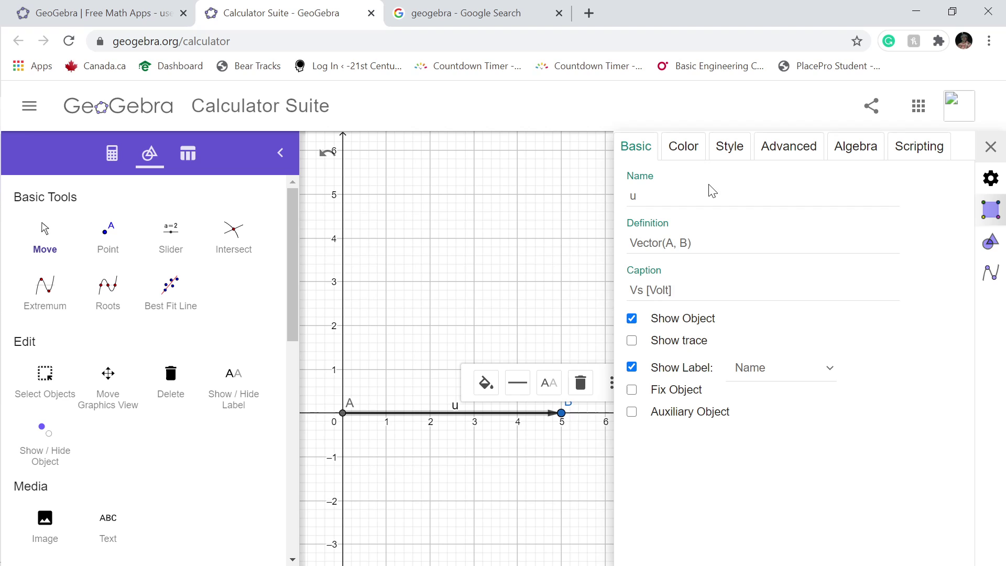
key("Return")
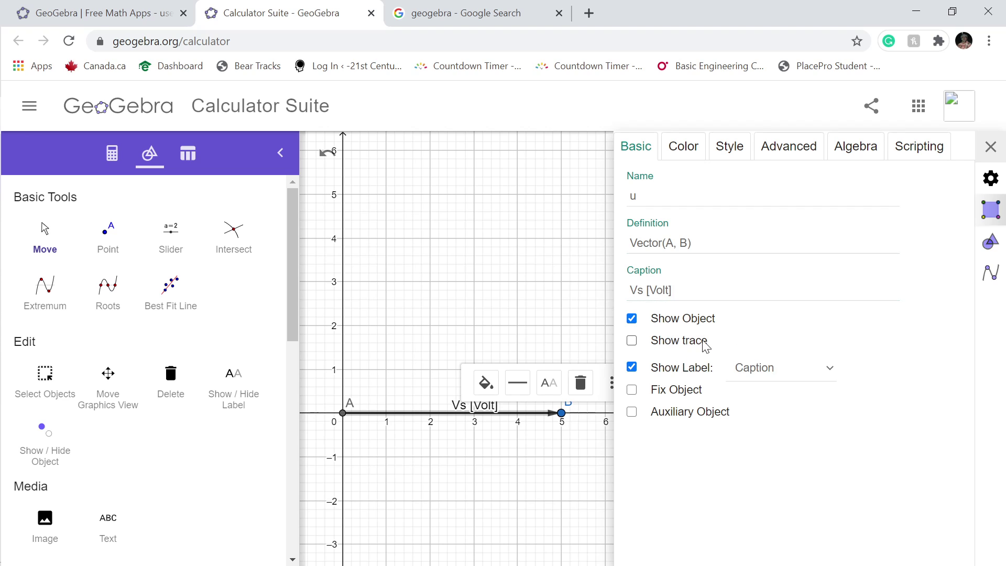
- Set vector u's label to show Caption & Value
left_click(755, 369)
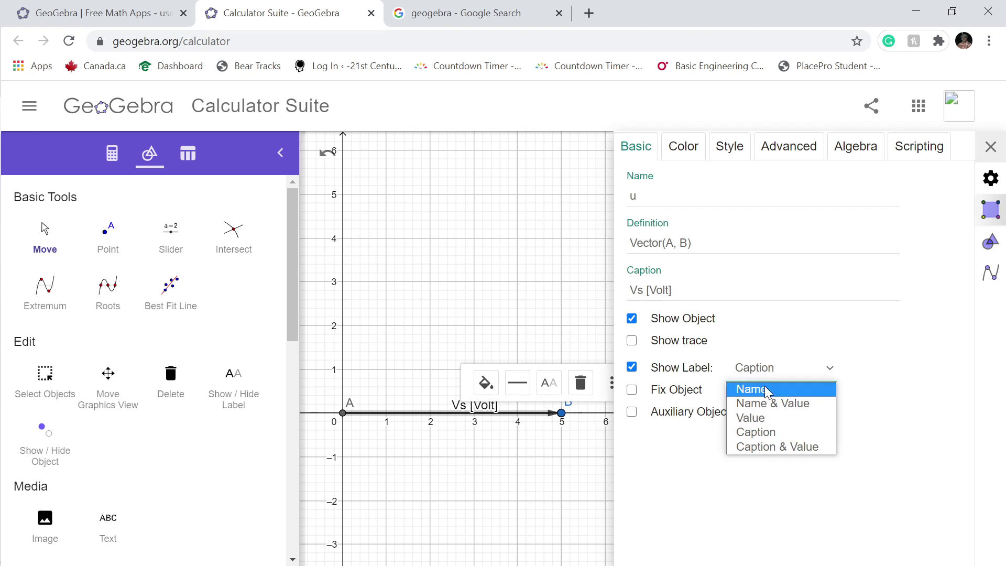
left_click(774, 449)
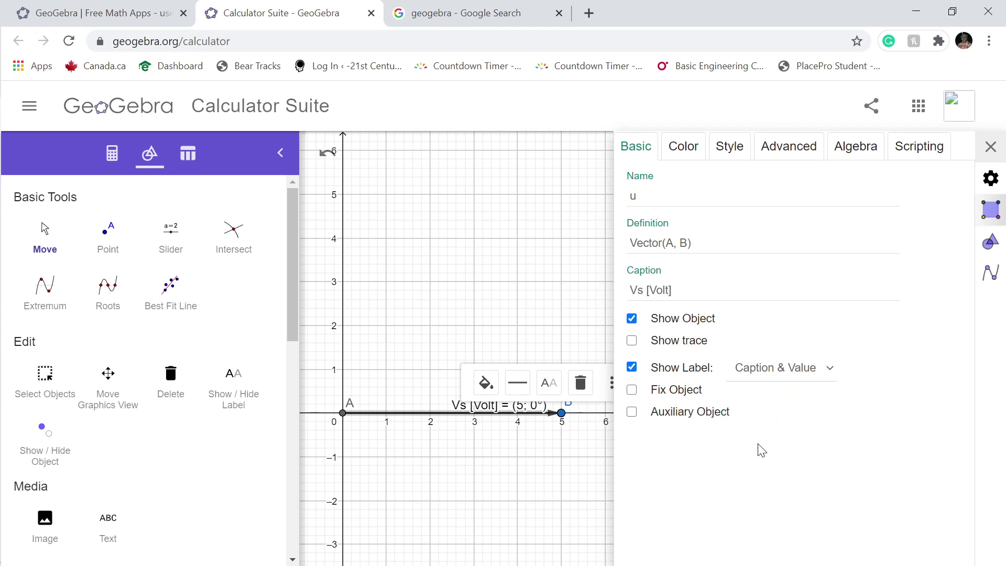
left_click_drag(542, 300, 491, 273)
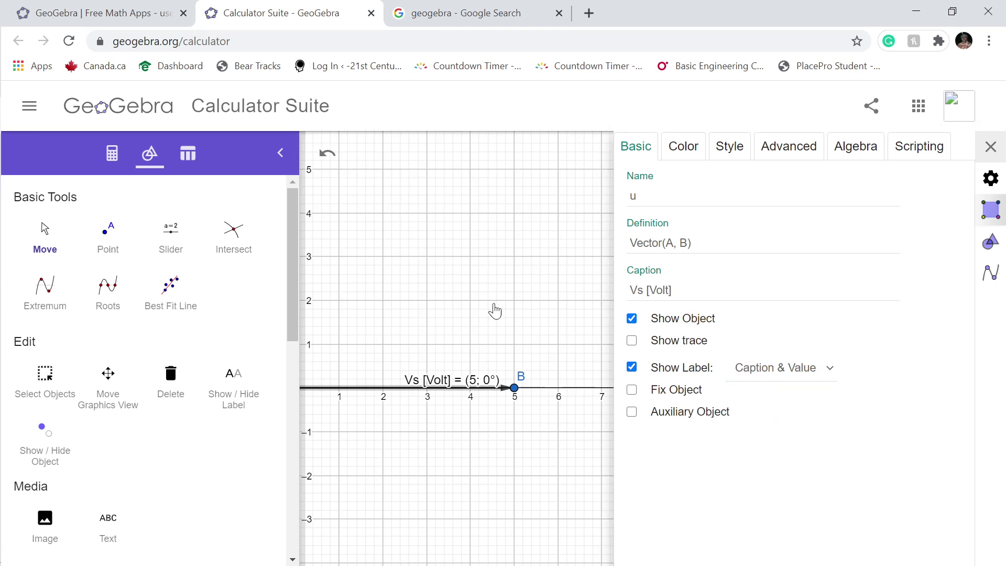
left_click_drag(495, 310, 592, 275)
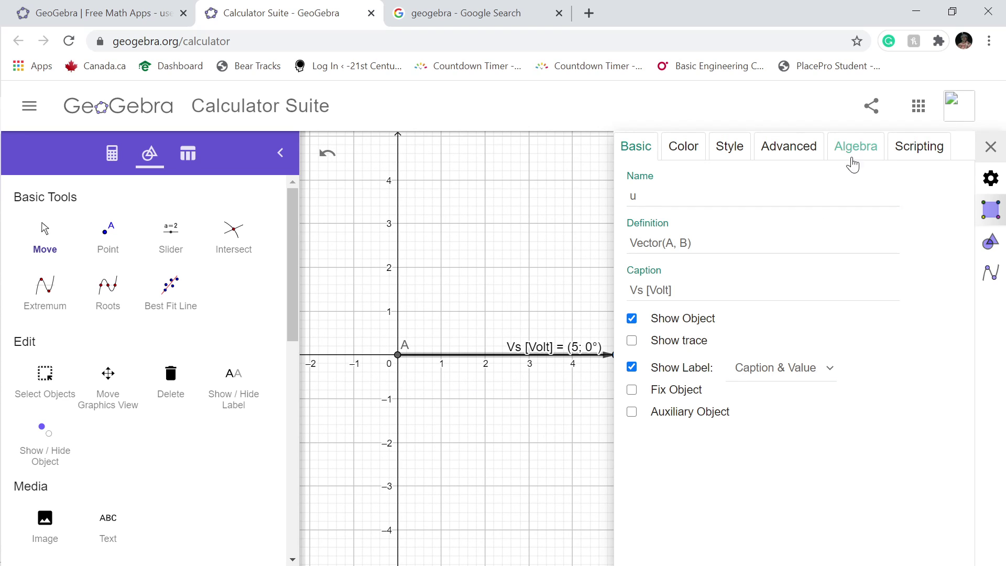
left_click(990, 147)
- Hide point B at the tip of vector u
left_click(617, 356)
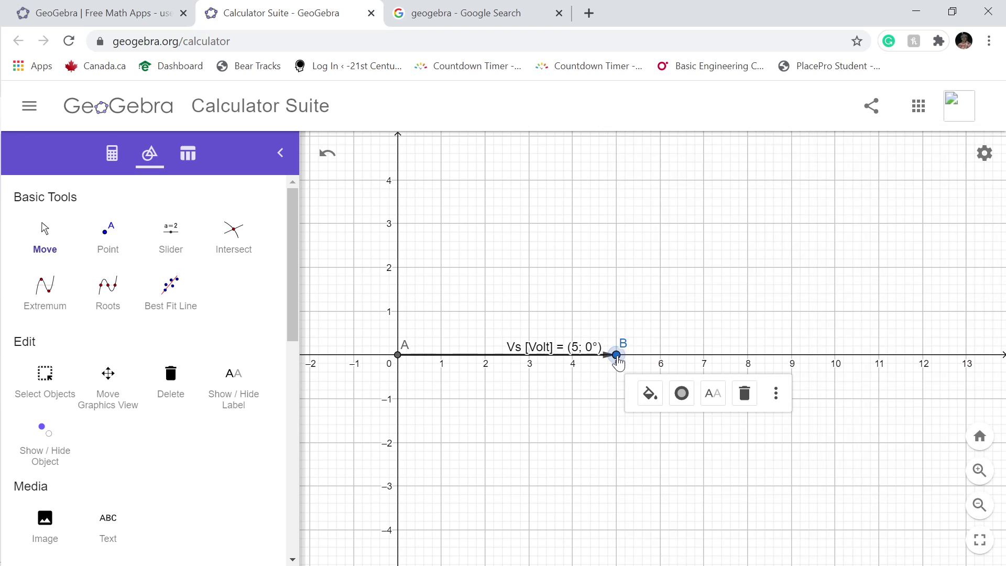
left_click(776, 393)
left_click(815, 501)
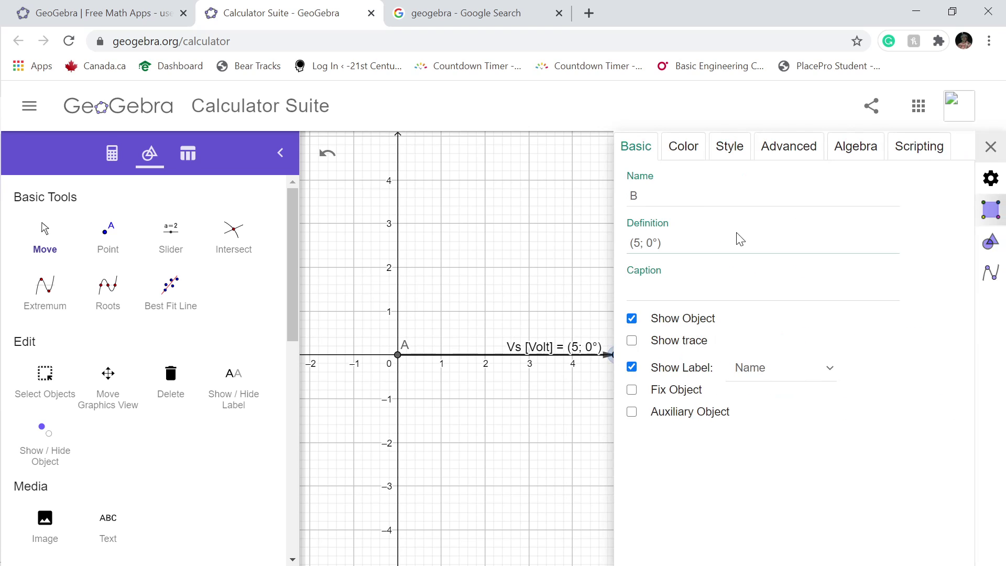
left_click(676, 321)
left_click(991, 146)
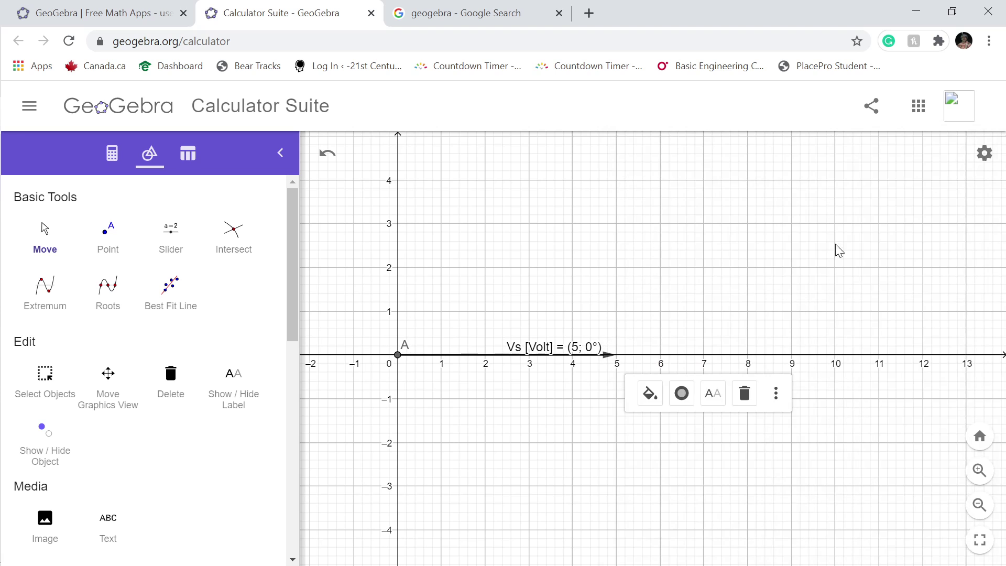
- Draw vector v from origin A to point C at (2, 4)
left_click(464, 356)
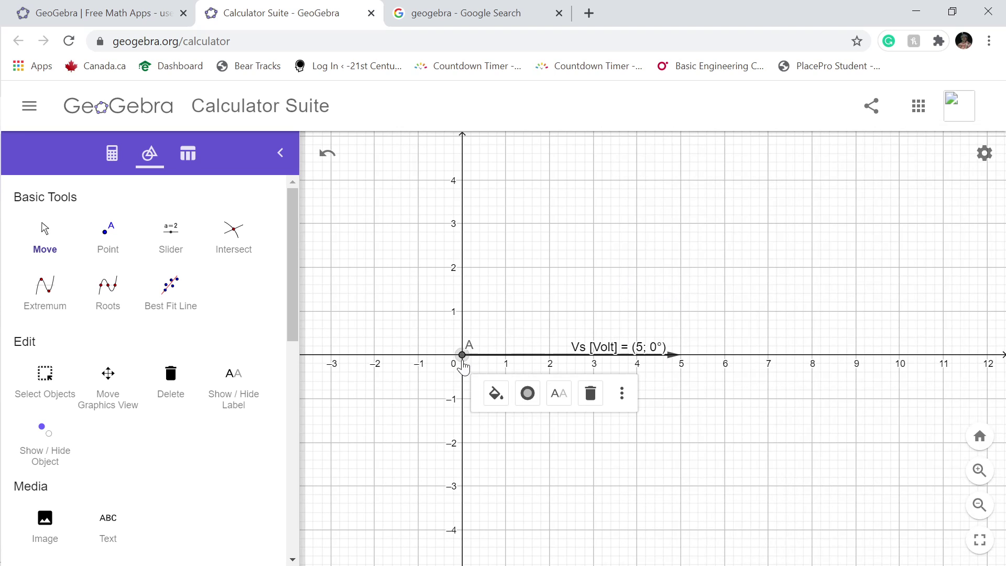
left_click_drag(489, 272, 468, 295)
scroll(214, 370, "down", 15)
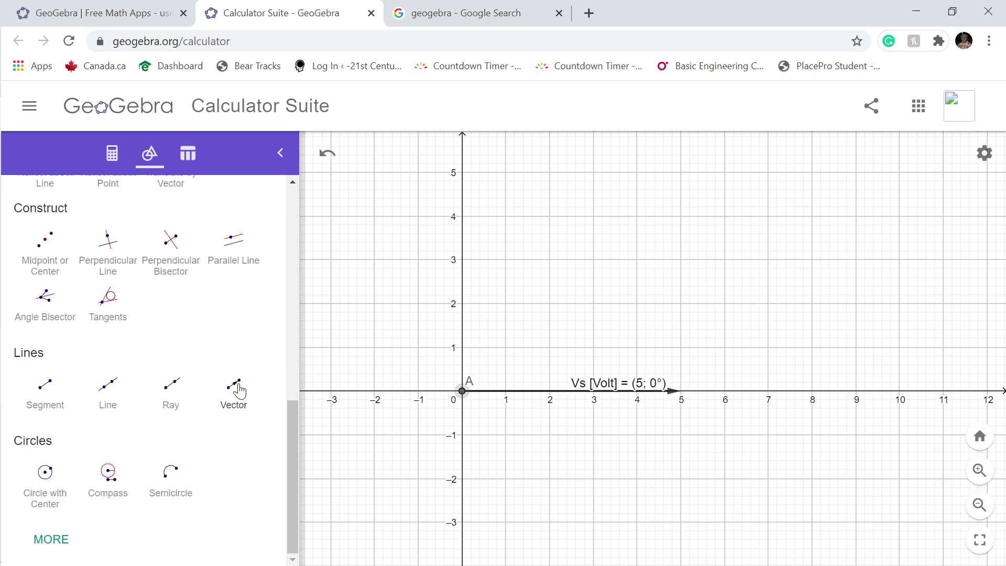
left_click(234, 385)
left_click(462, 391)
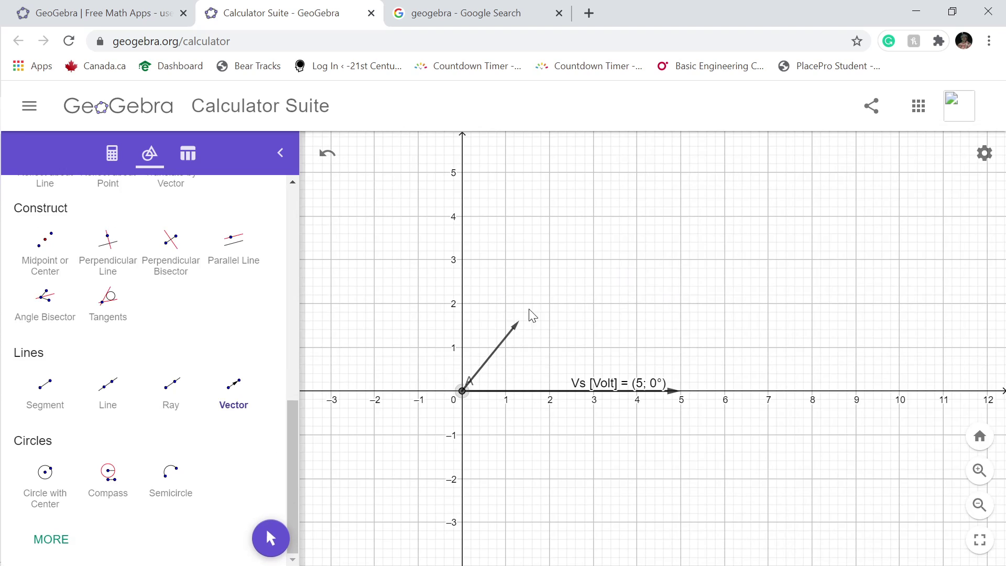
left_click(549, 217)
- Chain extra vectors w, a and b through points D, E and F, then undo b
left_click(549, 216)
left_click(631, 248)
left_click(631, 248)
left_click(705, 215)
left_click(705, 215)
left_click(712, 265)
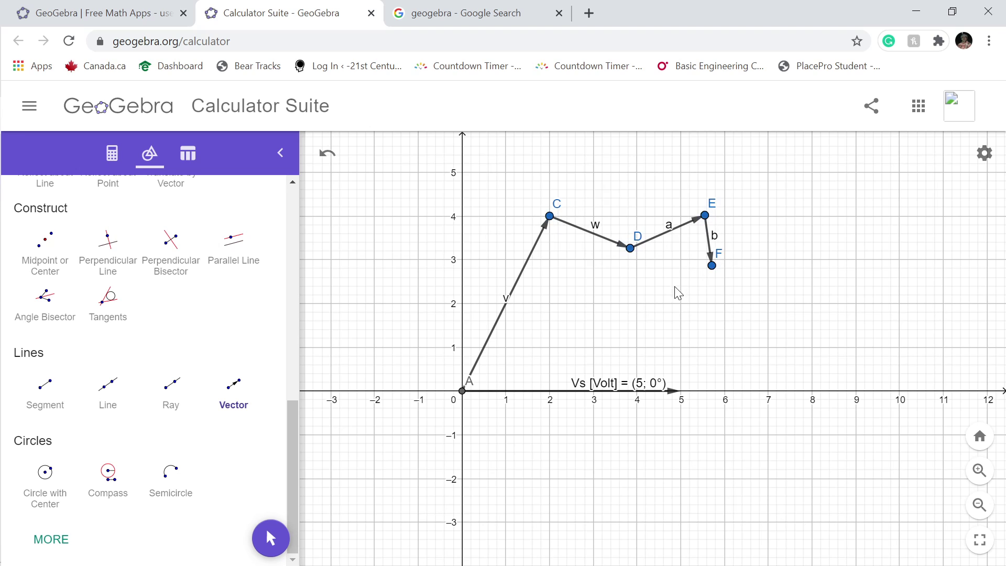
scroll(77, 244, "up", 8)
scroll(77, 245, "up", 2)
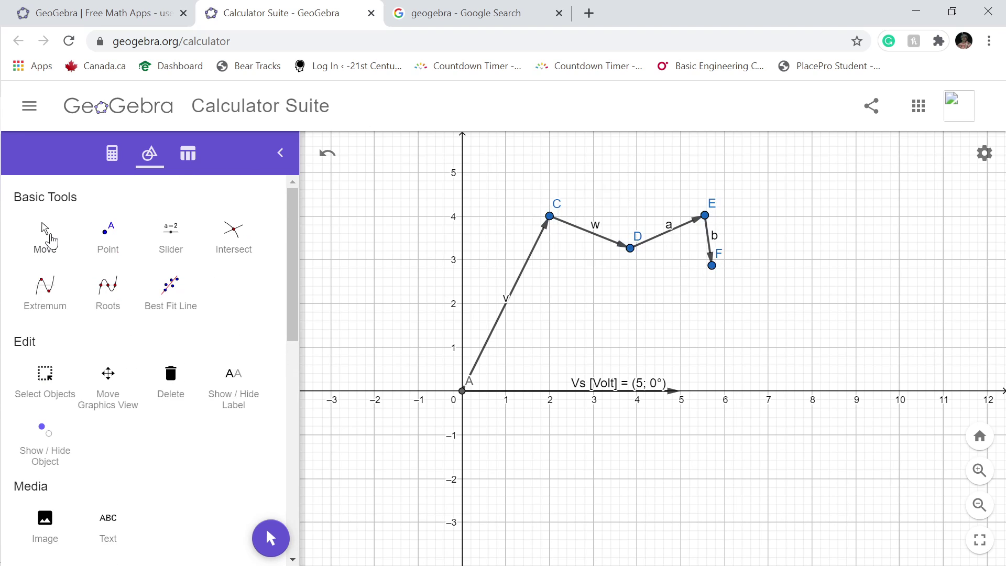
left_click(328, 157)
- Undo the extra vectors, keeping only vector v from A to C
left_click(328, 157)
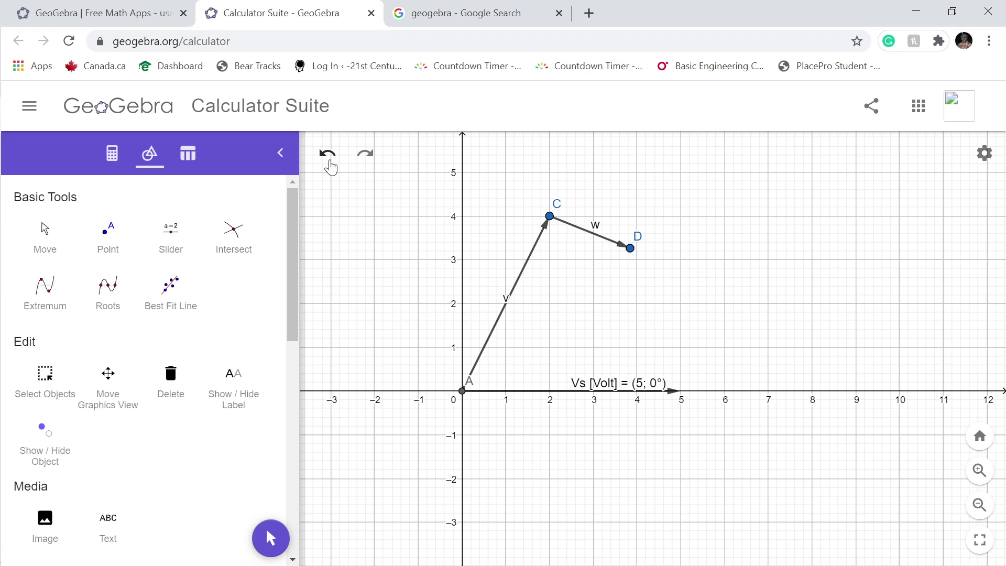
left_click(328, 157)
left_click(327, 158)
left_click(365, 153)
left_click(46, 243)
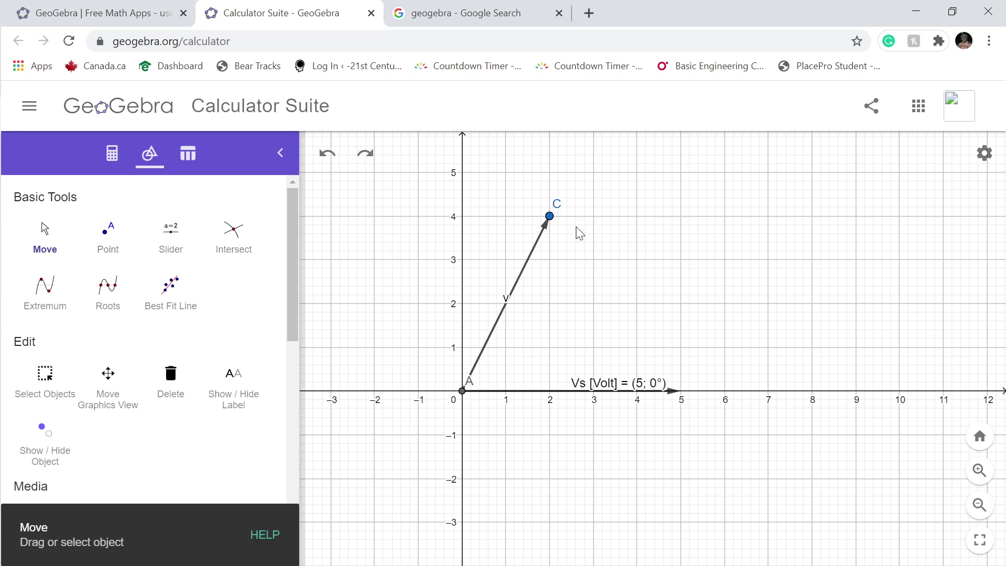
- Switch point C's coordinates to polar in its settings
left_click(550, 219)
left_click(709, 255)
left_click(742, 363)
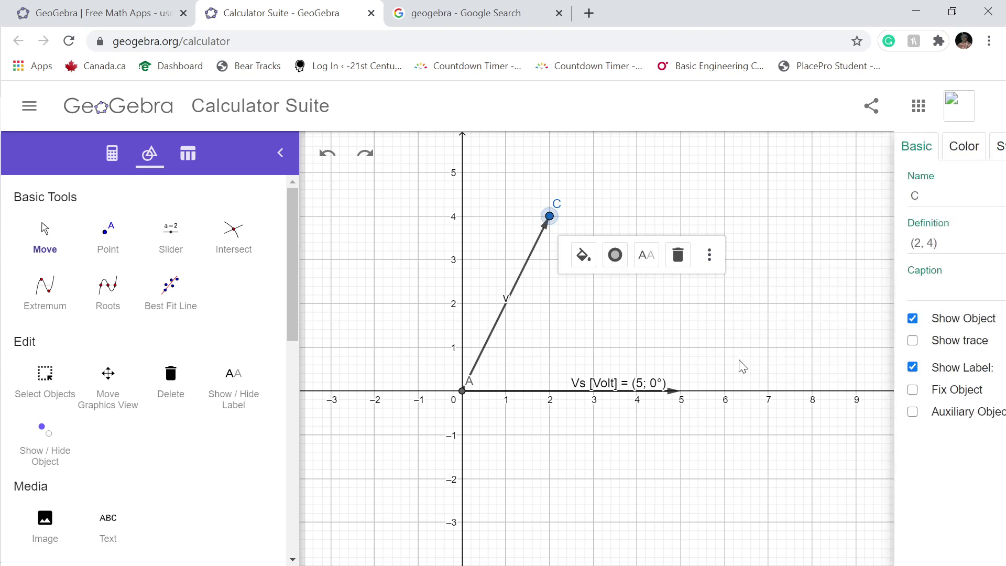
left_click(856, 147)
left_click(823, 183)
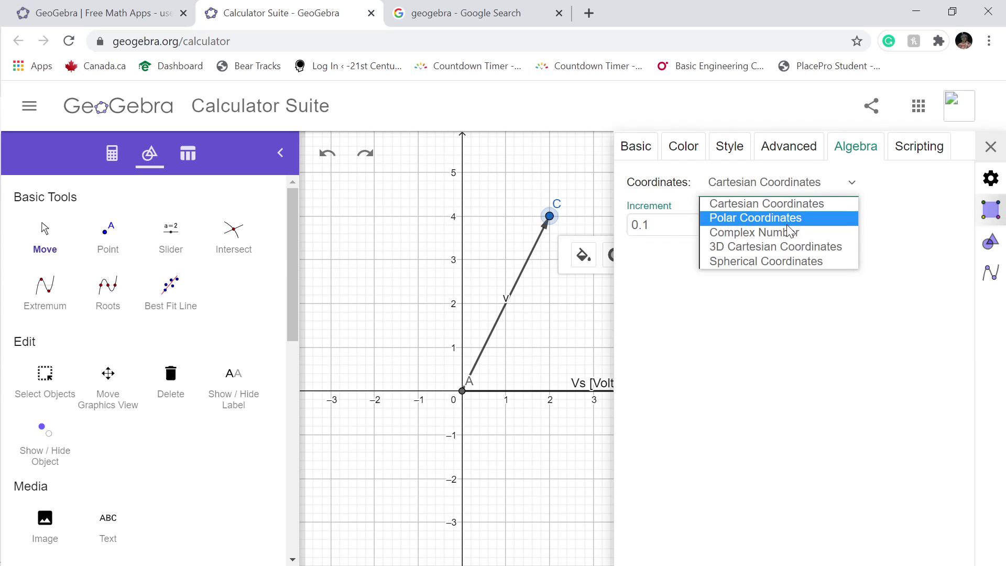
left_click(766, 218)
- Redefine point C as (3.54; 95°)
left_click(656, 150)
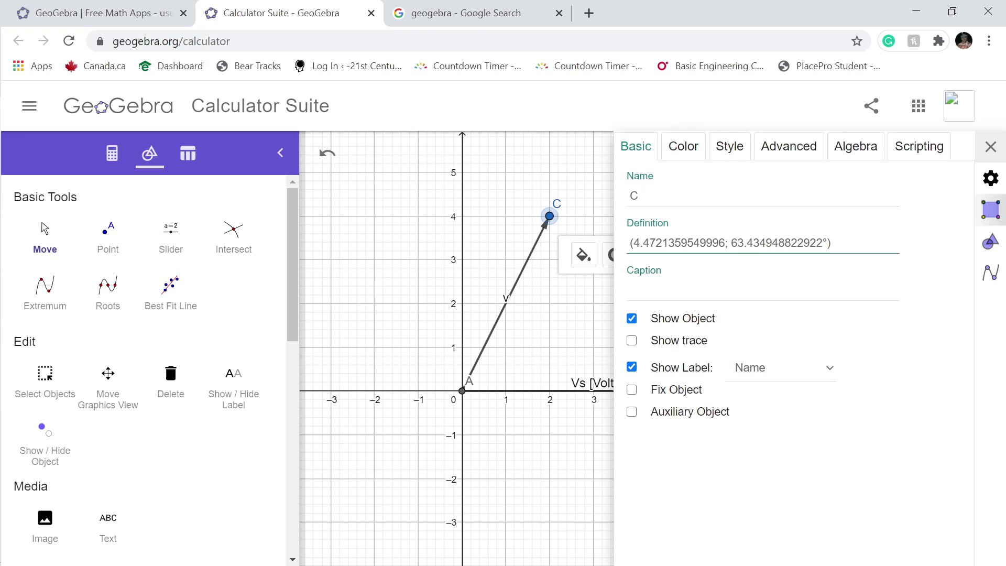
double_click(680, 243)
type("3.3")
key("BackSpace")
type("54")
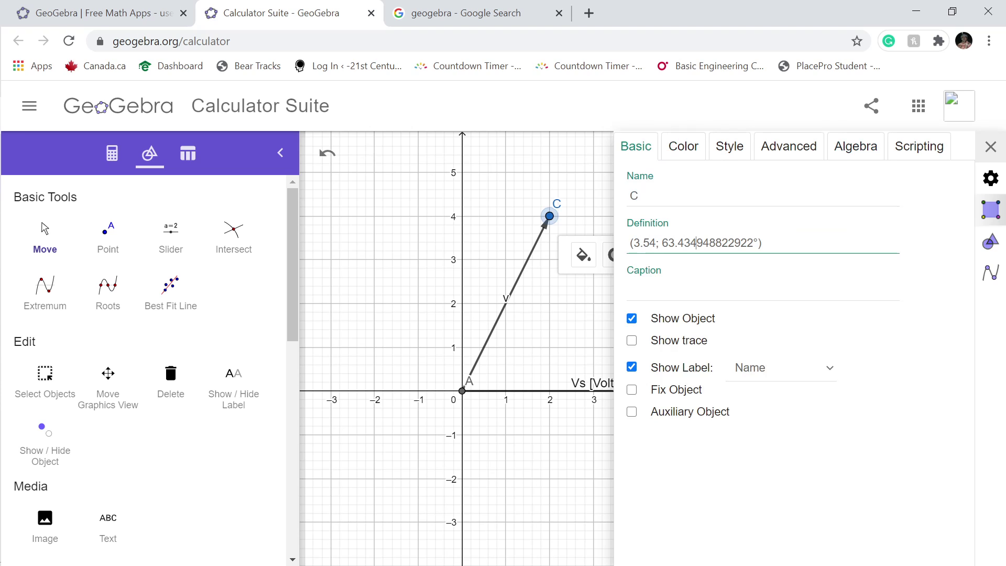
key("BackSpace")
key("BackSpace")
key("BackSpace")
key("BackSpace")
key("BackSpace")
key("BackSpace")
key("BackSpace")
key("BackSpace")
key("BackSpace")
key("BackSpace")
key("BackSpace")
key("BackSpace")
type("95")
key("Return")
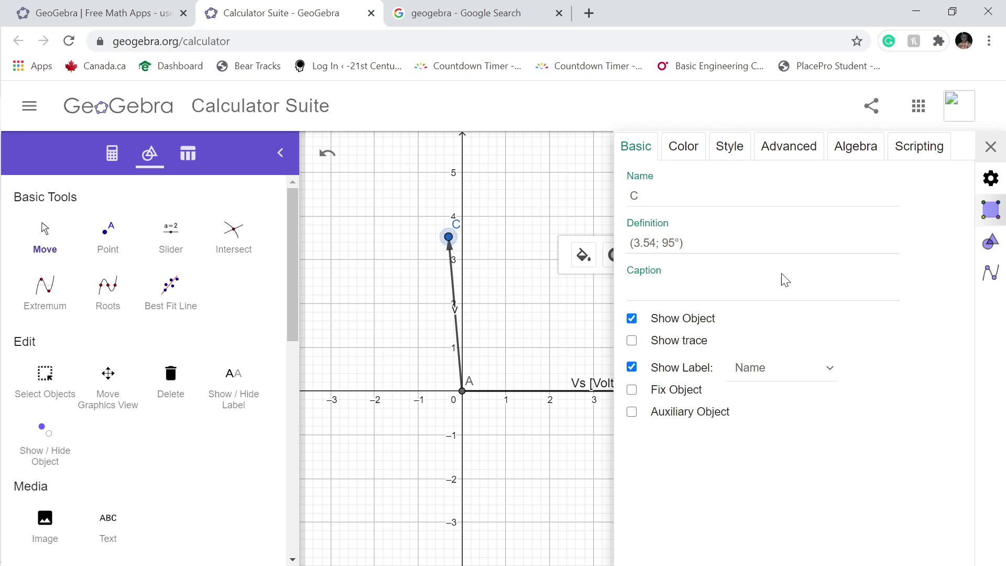
left_click(990, 146)
- Hide point C at the tip of vector v
left_click(449, 238)
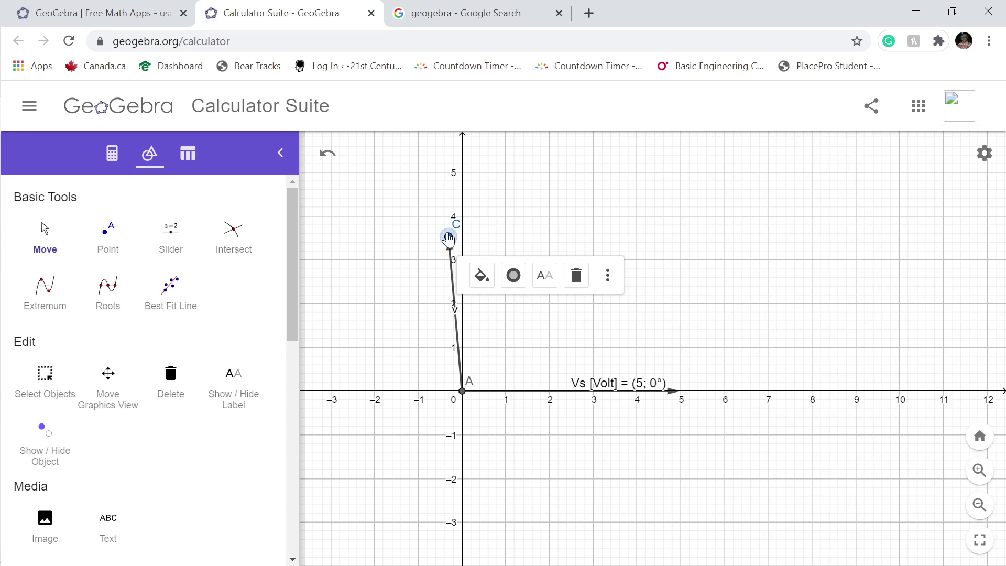
left_click(608, 275)
left_click(647, 388)
left_click(632, 318)
left_click(990, 148)
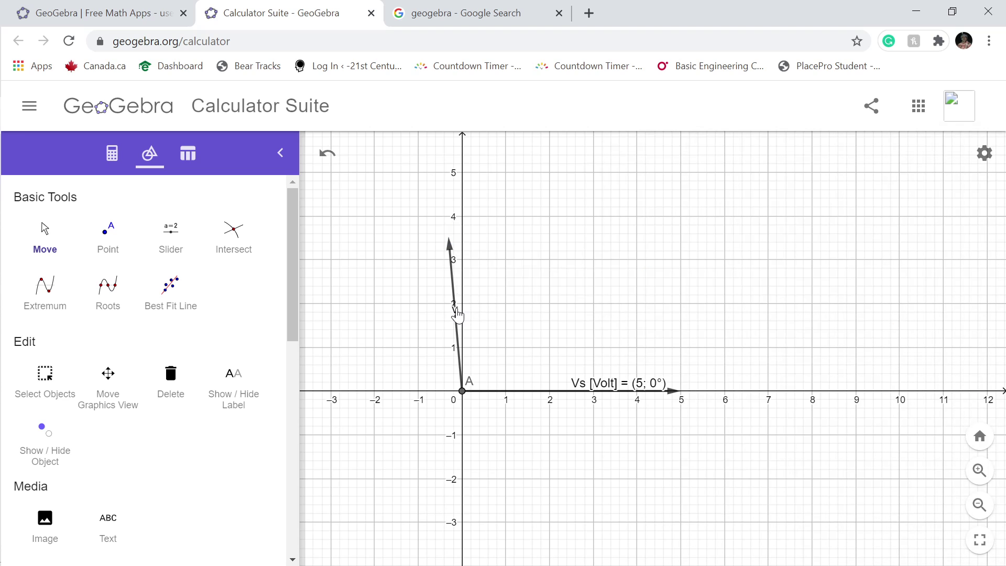
- Caption vector v 'Is [mAmp]' and show its label as Caption & Value
right_click(456, 311)
left_click(500, 404)
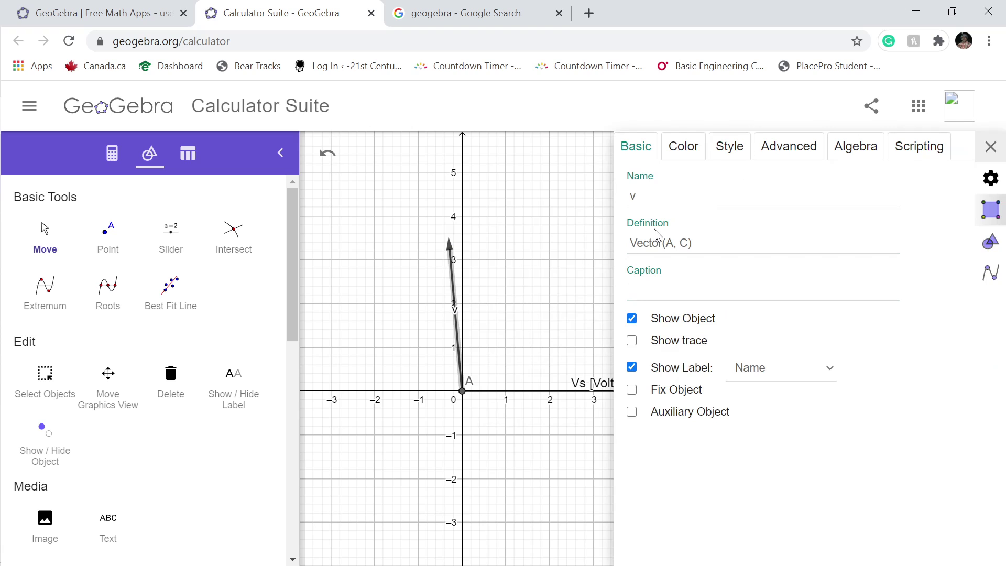
type("Is [m]Amp")
key("Return")
left_click(830, 369)
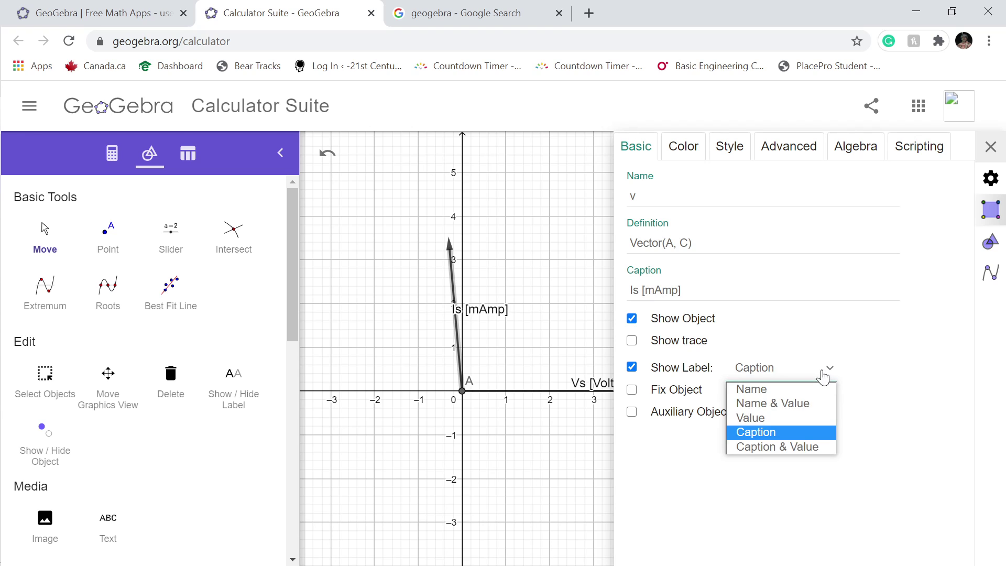
left_click(781, 450)
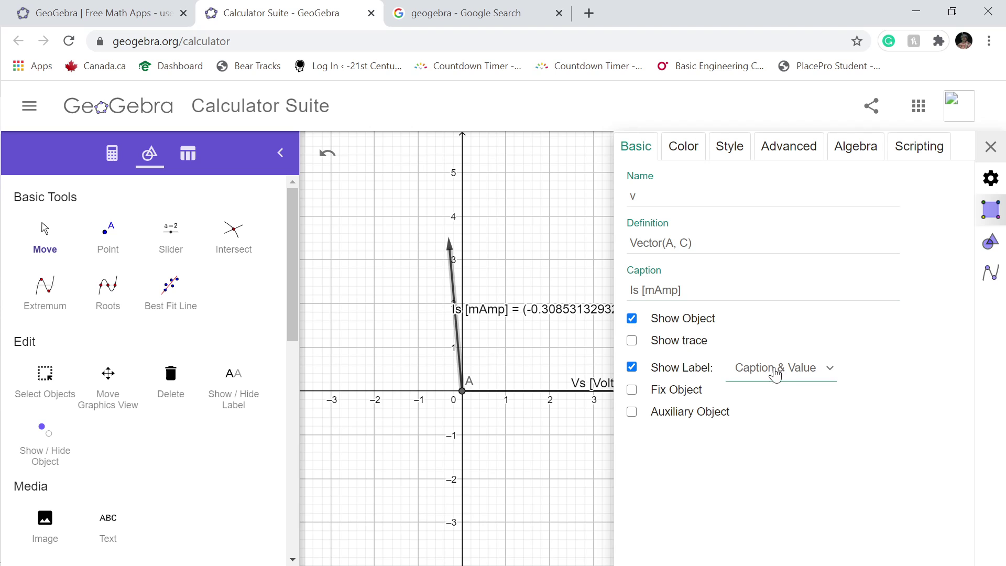
- Show vector v's value in polar coordinates and move its label beside the arrow
left_click_drag(562, 245, 475, 258)
scroll(476, 258, "down", 4)
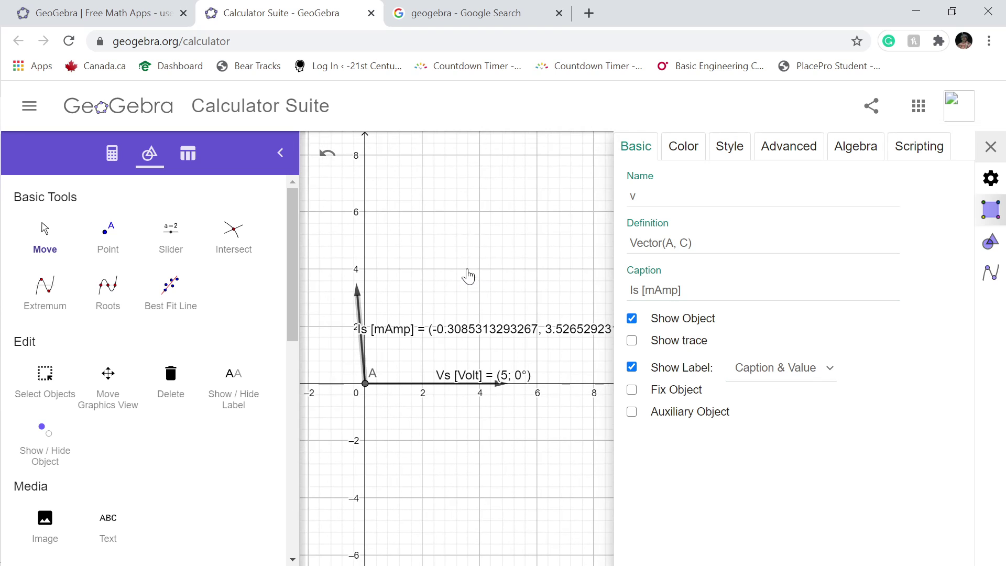
scroll(524, 290, "down", 2)
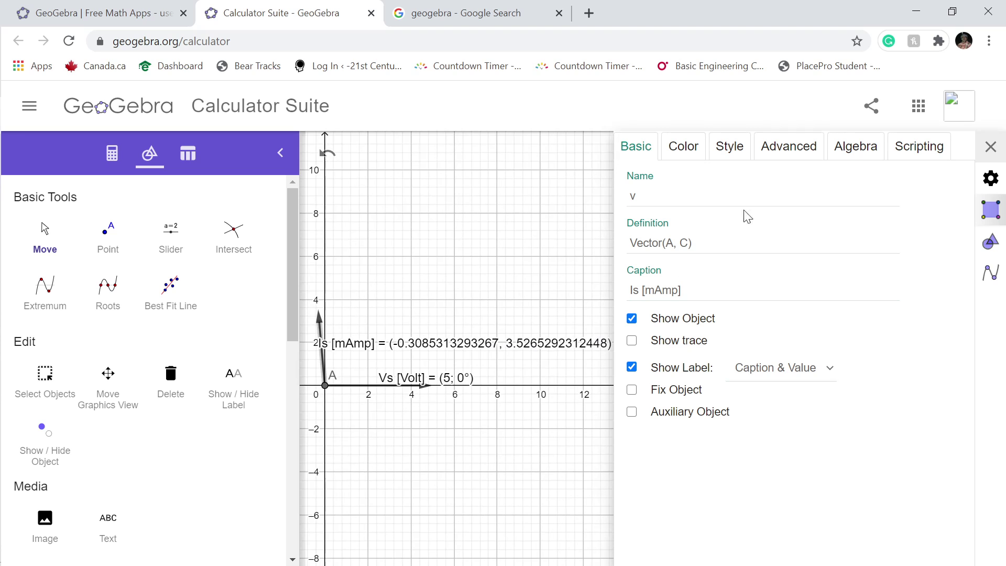
left_click(847, 149)
left_click(831, 182)
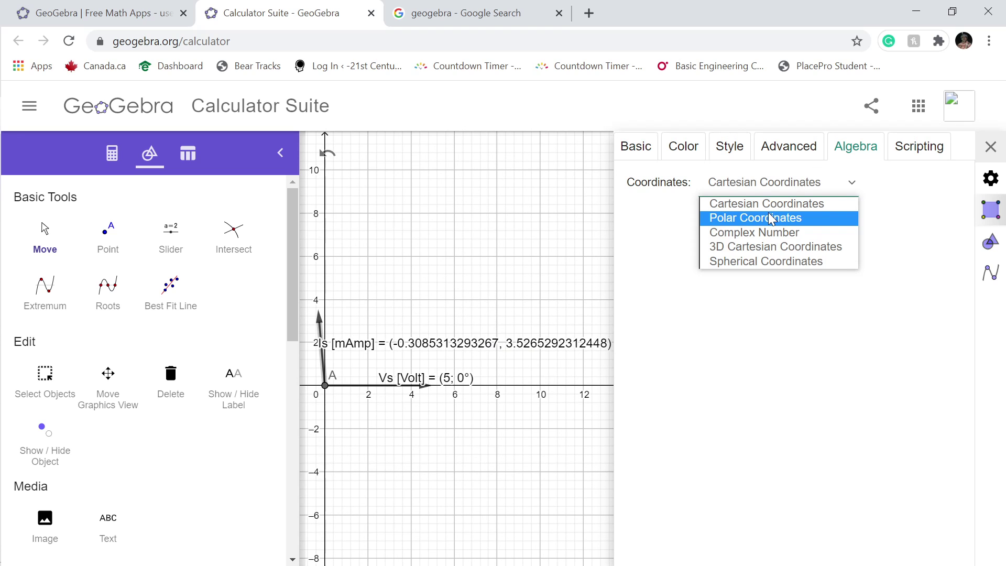
left_click(770, 218)
left_click(991, 147)
scroll(598, 333, "up", 3)
left_click_drag(526, 371, 453, 465)
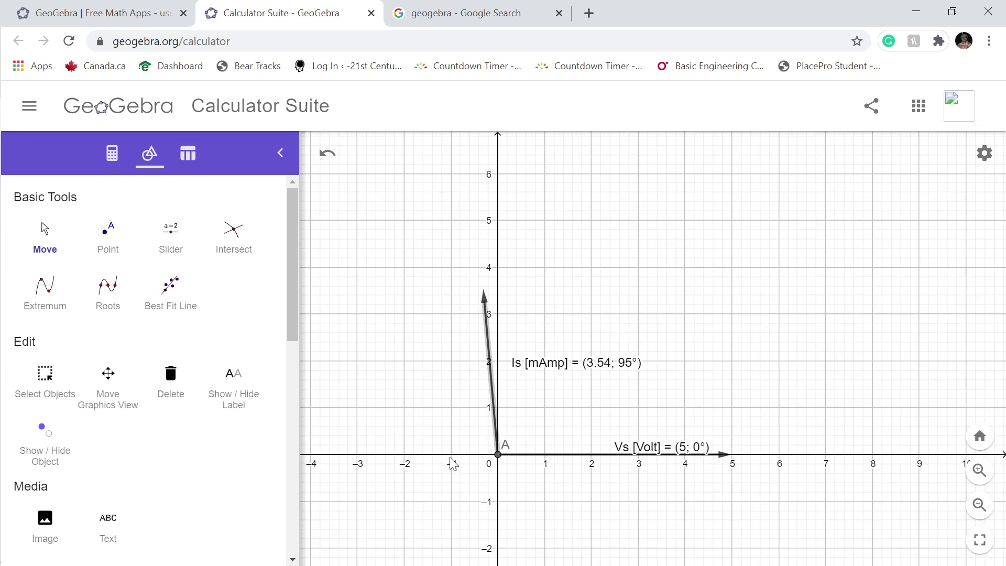
- Hide point A at the origin by unchecking Show Object in its Settings
left_click(501, 456)
left_click(658, 493)
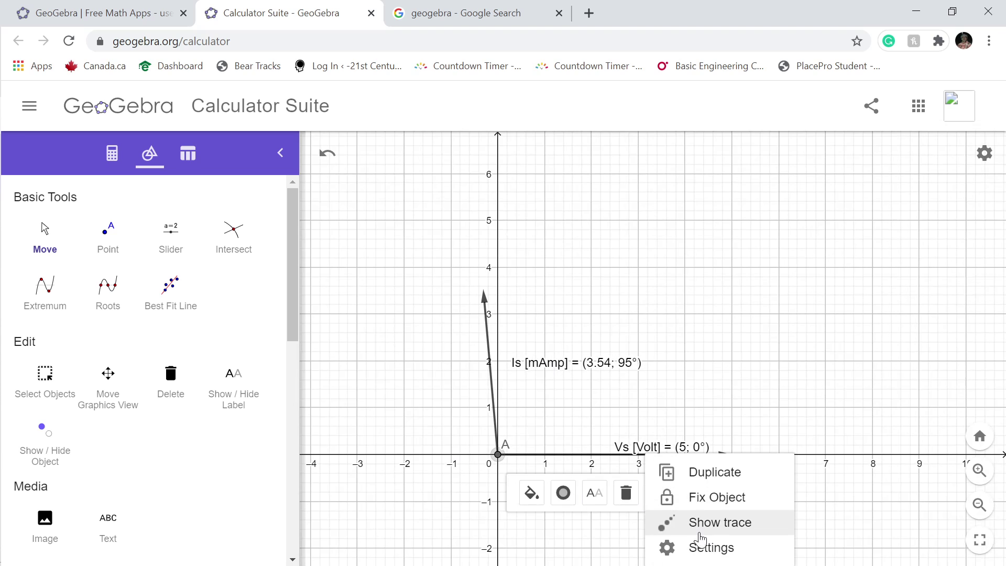
left_click(700, 545)
left_click(670, 321)
left_click(990, 147)
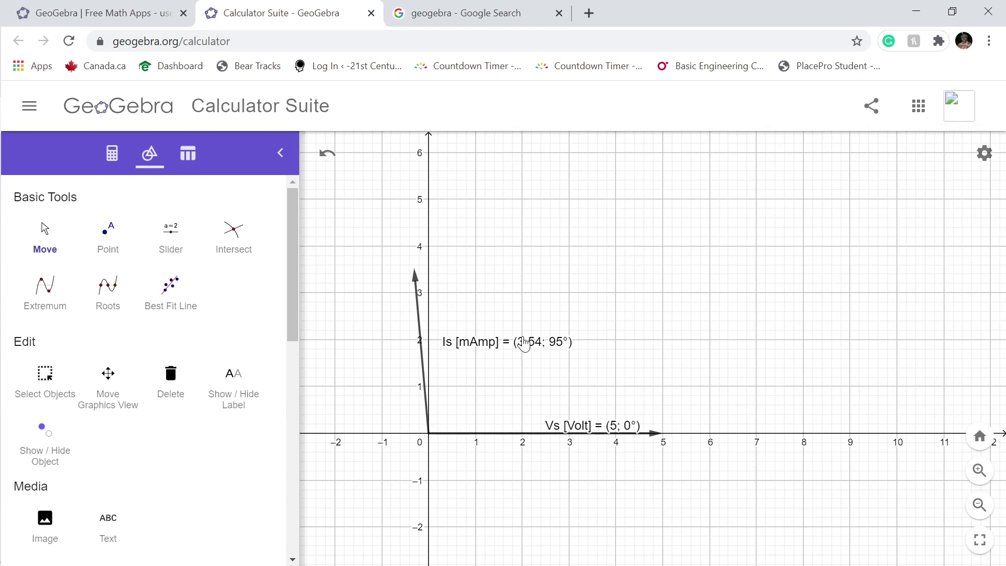
- Nudge the Is label up-left, then colour the Is vector green and the Vs vector blue
left_click_drag(524, 341, 514, 337)
scroll(131, 314, "down", 10)
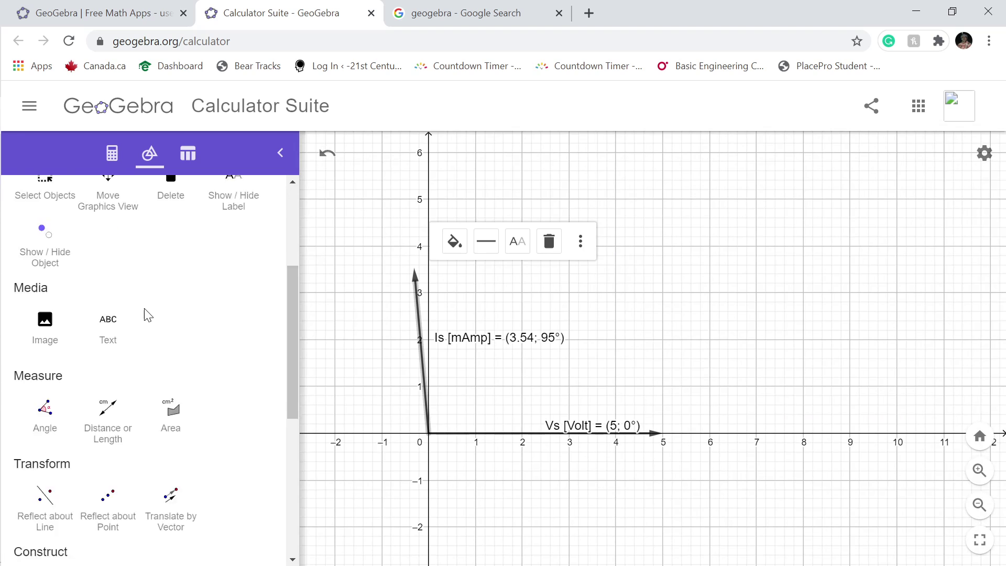
scroll(163, 340, "up", 6)
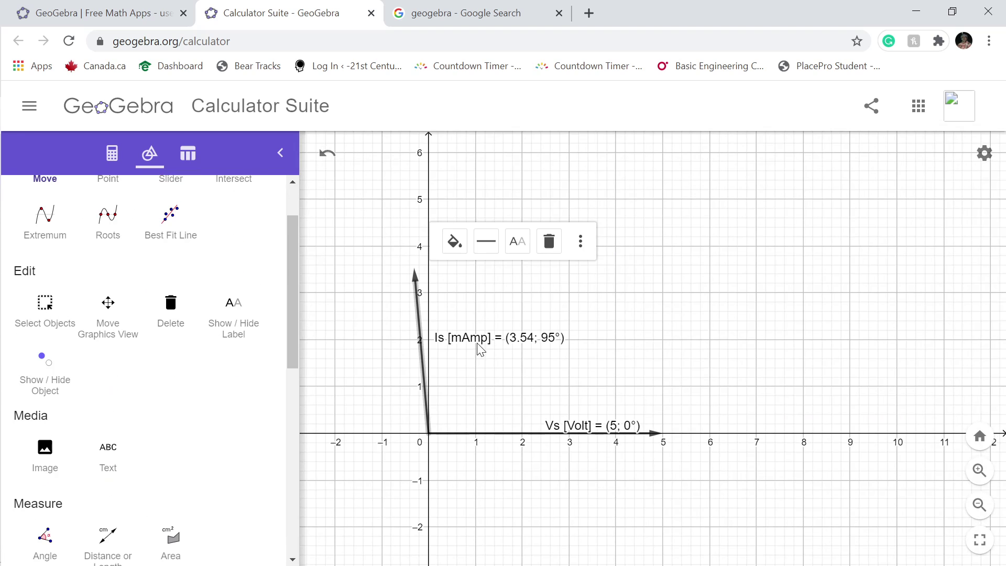
left_click(504, 288)
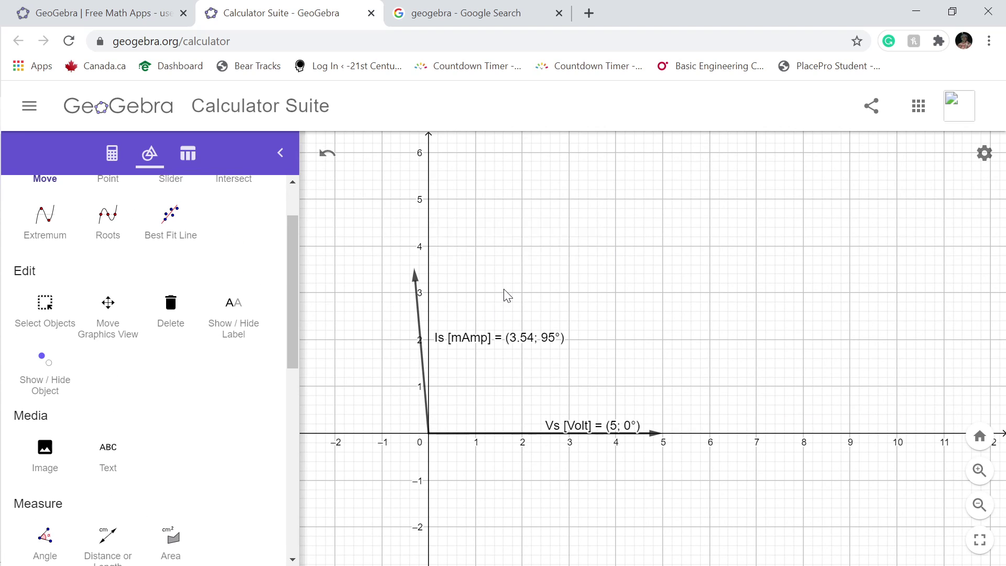
left_click(422, 314)
left_click(454, 242)
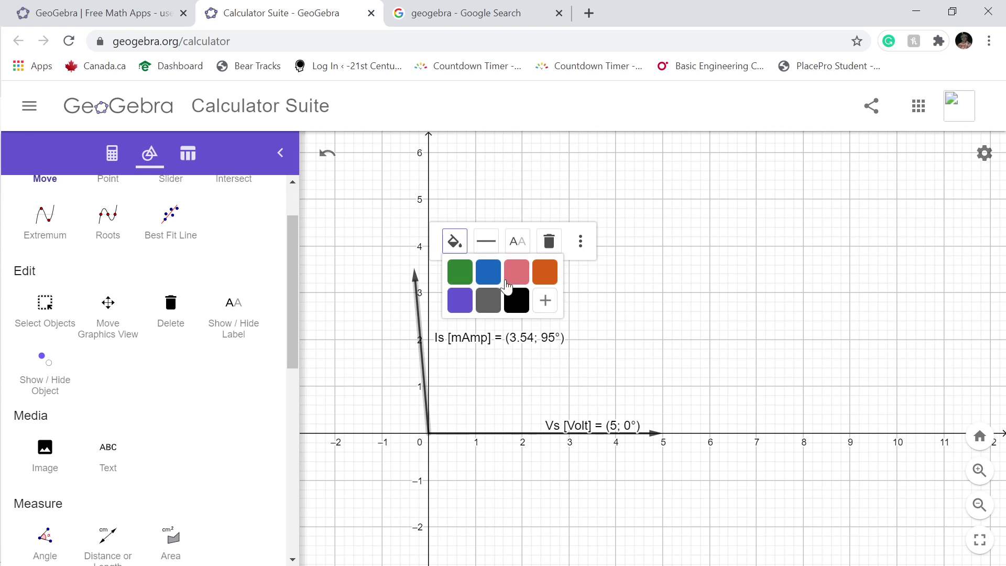
left_click(462, 282)
left_click(529, 435)
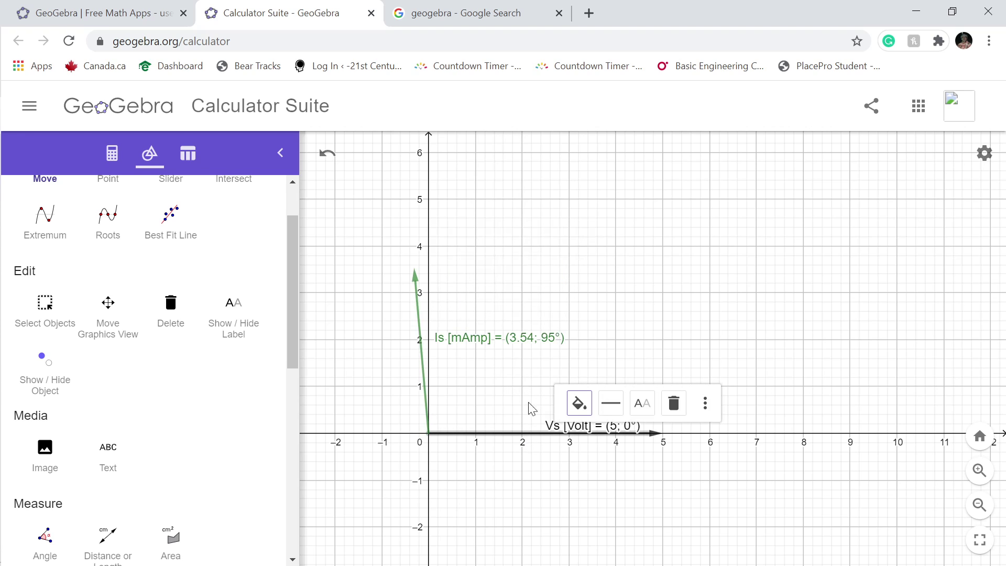
left_click(578, 403)
left_click(615, 441)
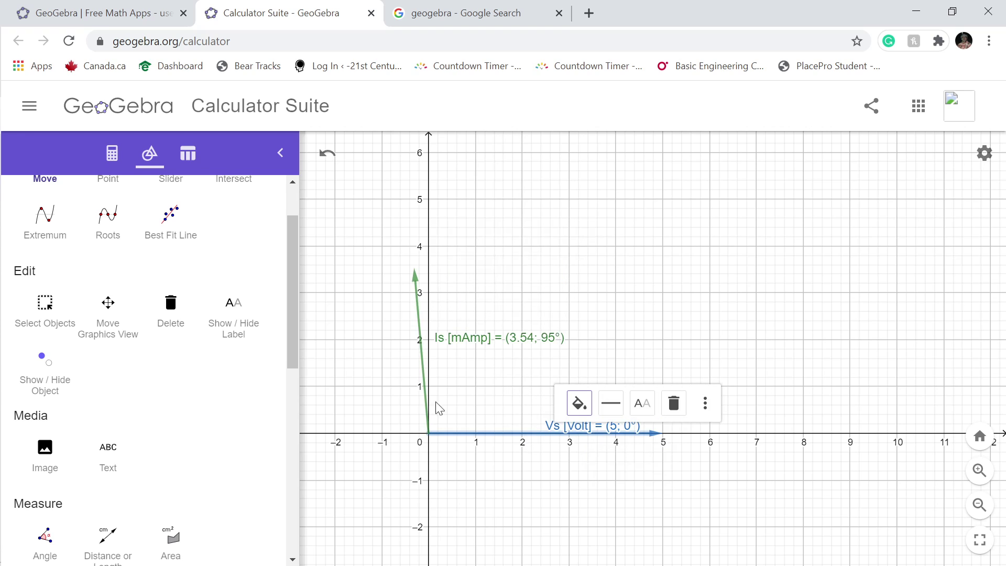
- Try a dashed line style on both the Is and Vs vectors
left_click(421, 352)
left_click(489, 245)
left_click(521, 271)
left_click(538, 436)
left_click(612, 403)
left_click(670, 432)
- Return the Vs and Is vectors to solid lines
left_click(611, 403)
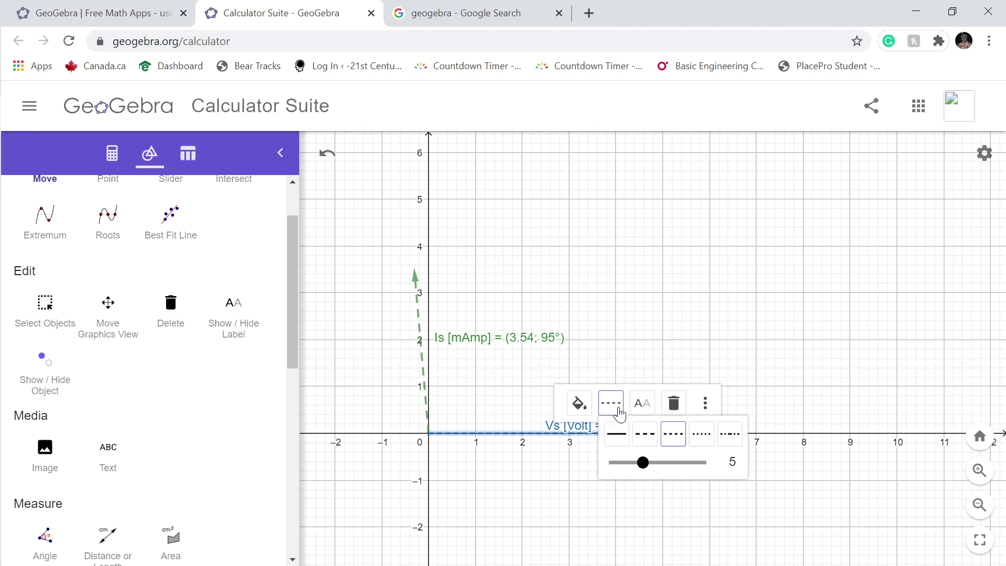
left_click(611, 439)
left_click(423, 317)
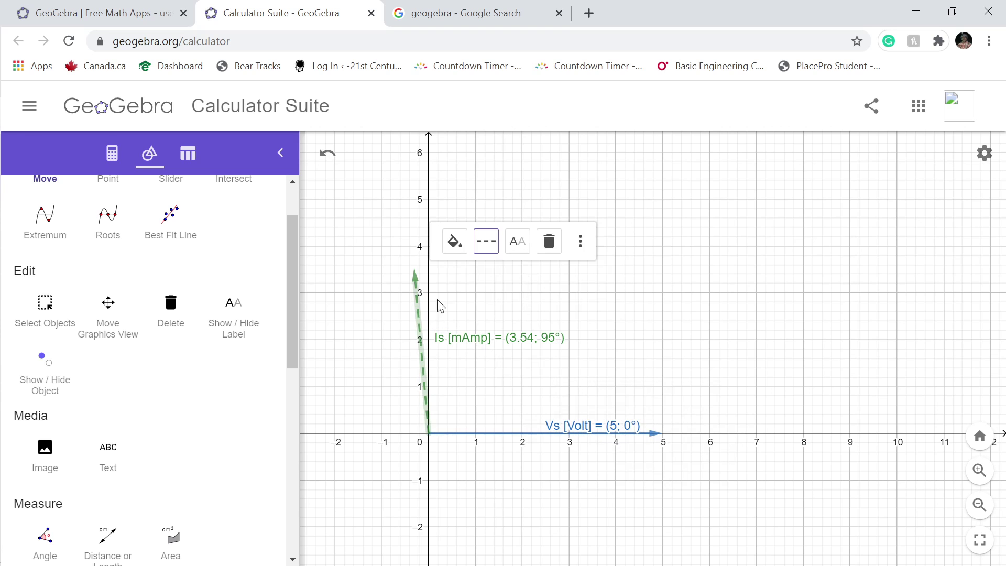
left_click(487, 243)
left_click(490, 271)
left_click(360, 204)
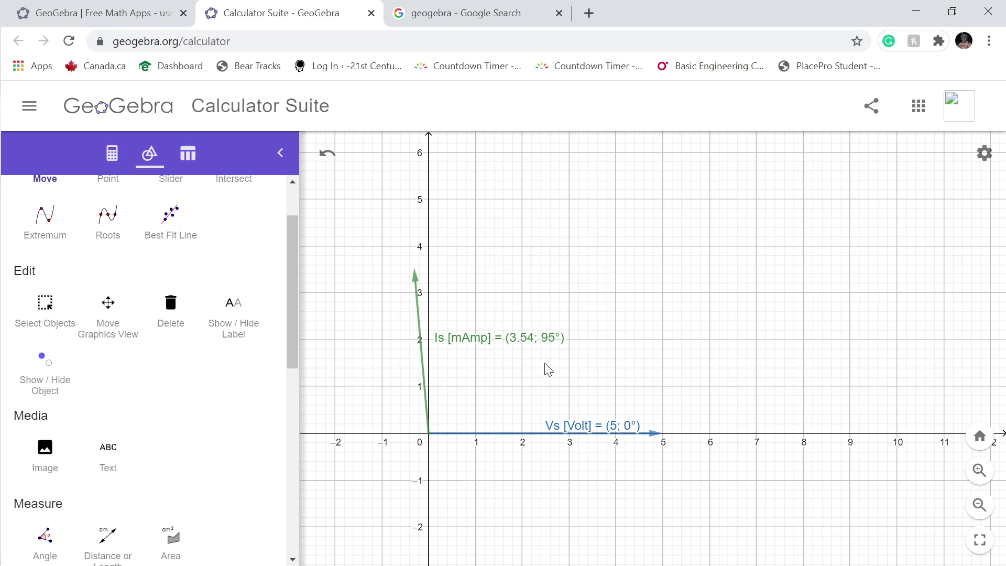
scroll(545, 367, "up", 3)
scroll(112, 251, "up", 2)
scroll(112, 250, "down", 5)
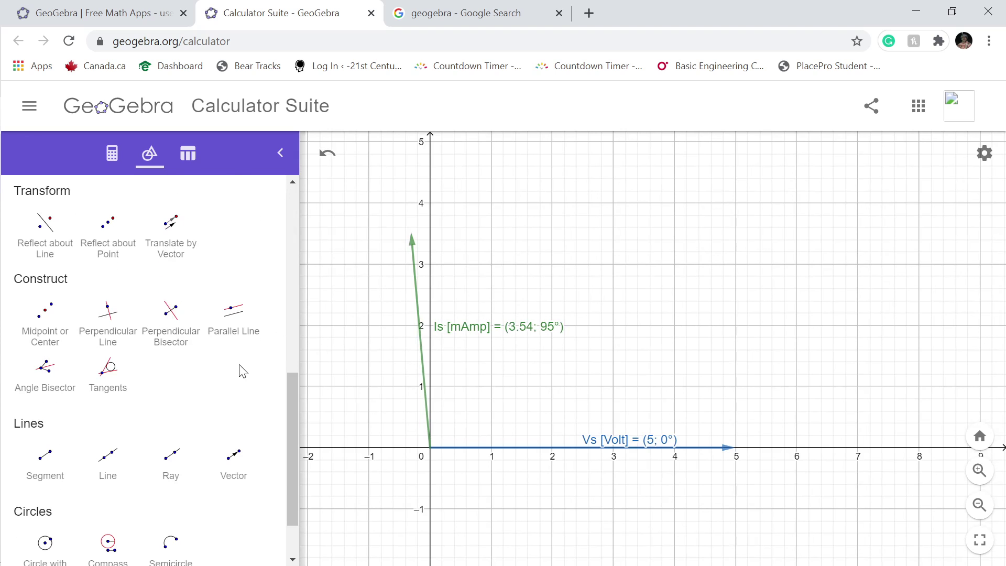
- Add the text caption Imaginary [Im] near the top of the vertical axis
scroll(233, 362, "up", 5)
scroll(220, 364, "down", 3)
left_click(120, 380)
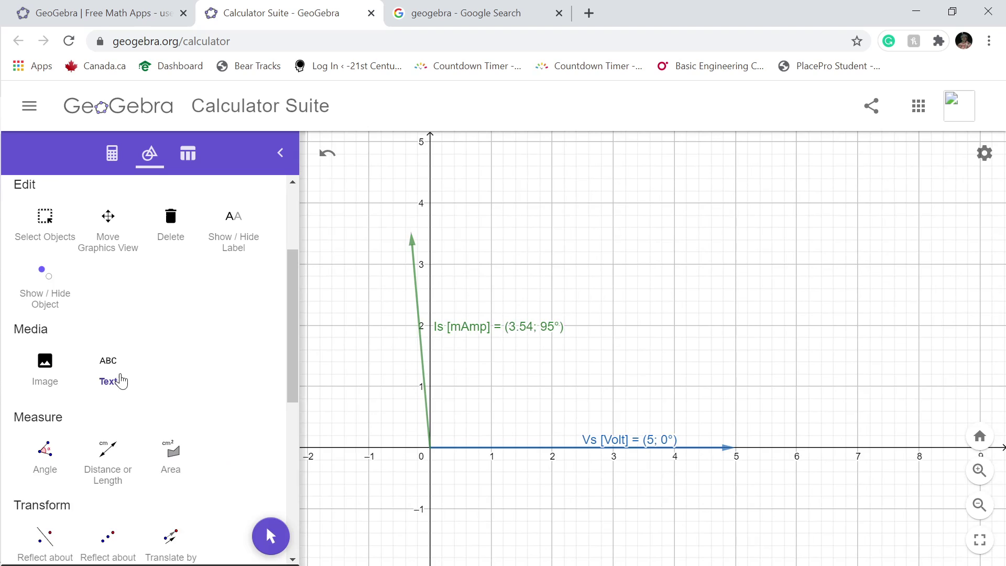
left_click(469, 182)
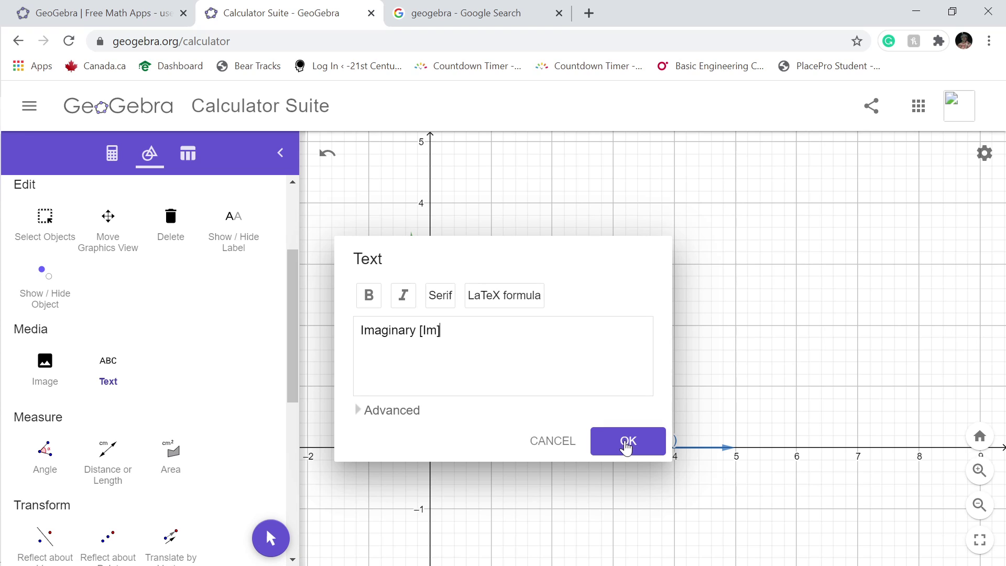
left_click(627, 443)
- Add the text caption Real [Re] below the horizontal axis
left_click(758, 494)
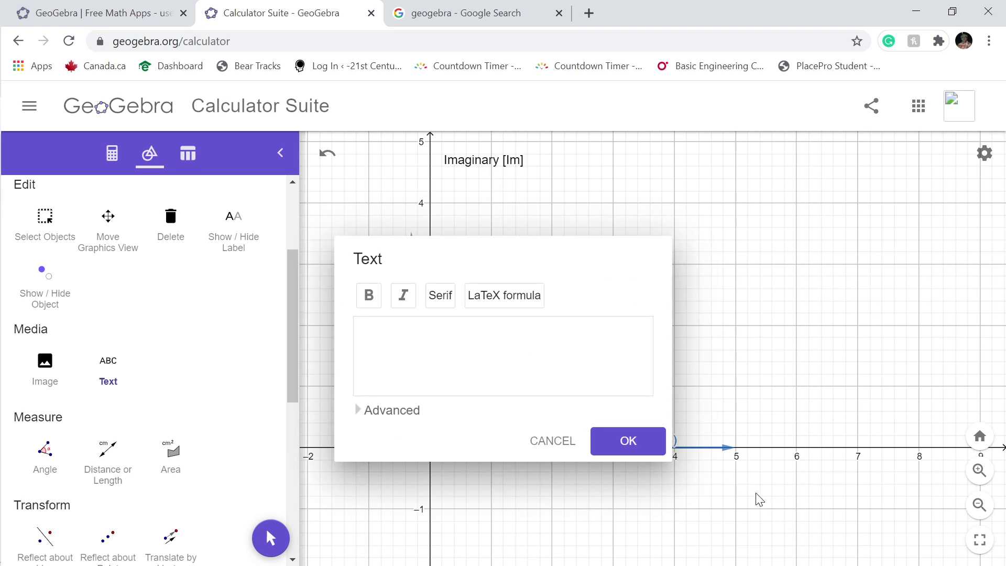
left_click(373, 309)
left_click(375, 300)
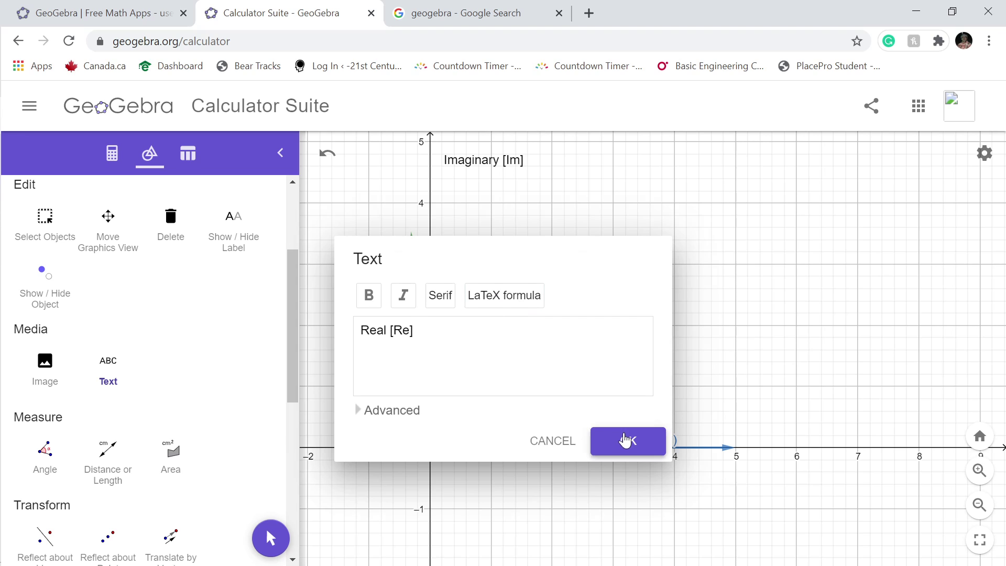
left_click(628, 440)
- Add the title Phasor Diagram and drag all three text labels into place
left_click(676, 203)
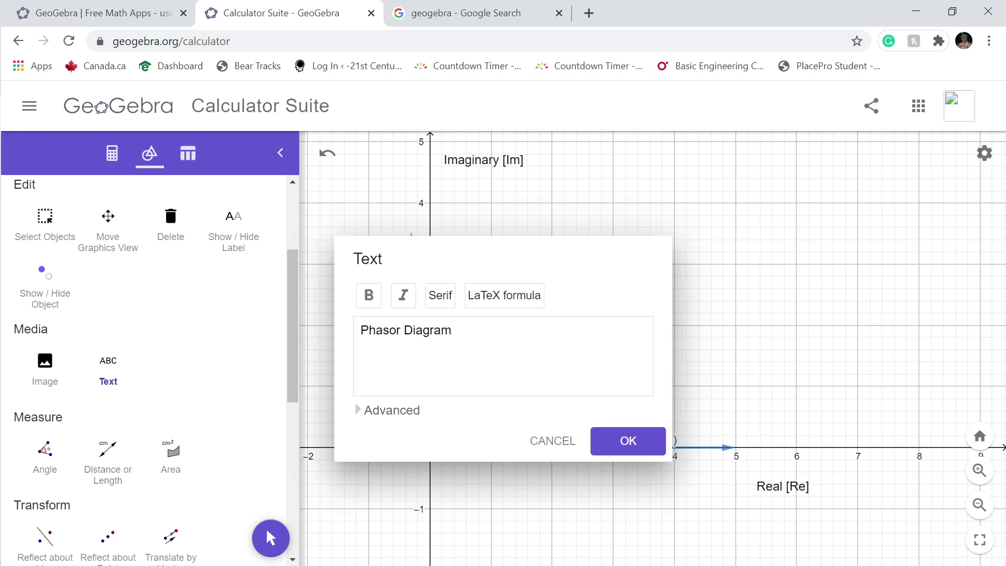
left_click(627, 440)
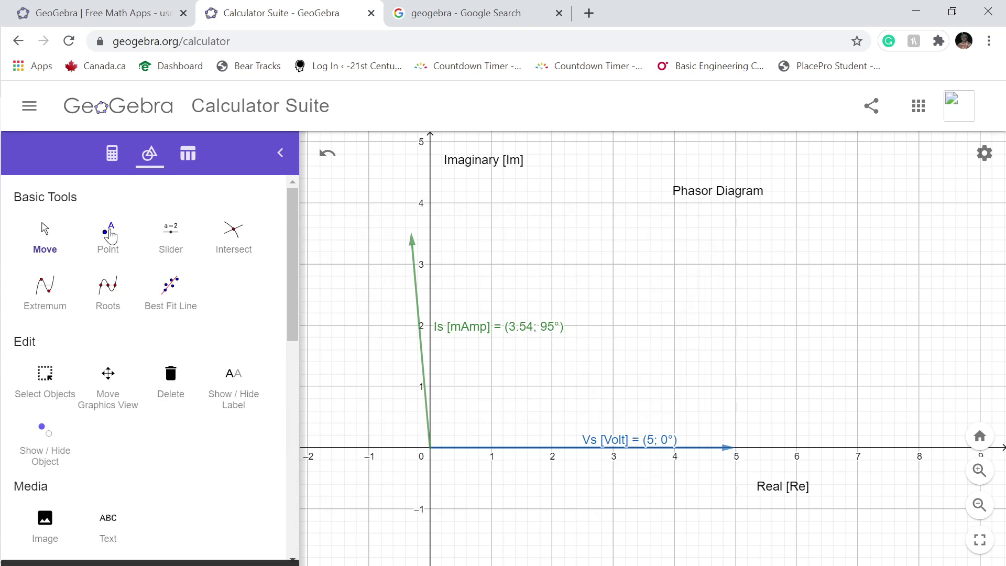
left_click_drag(727, 195, 668, 198)
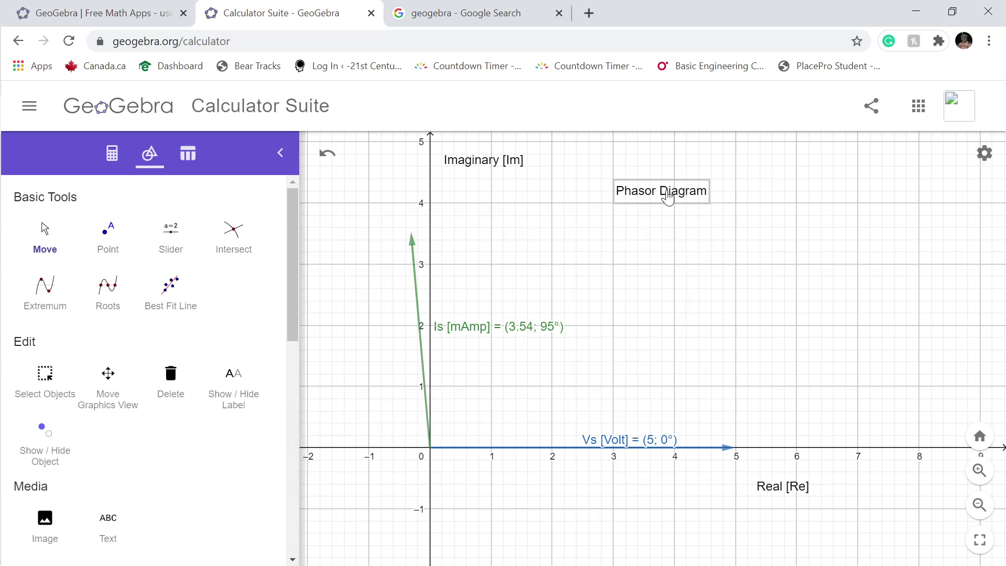
left_click_drag(497, 164, 486, 194)
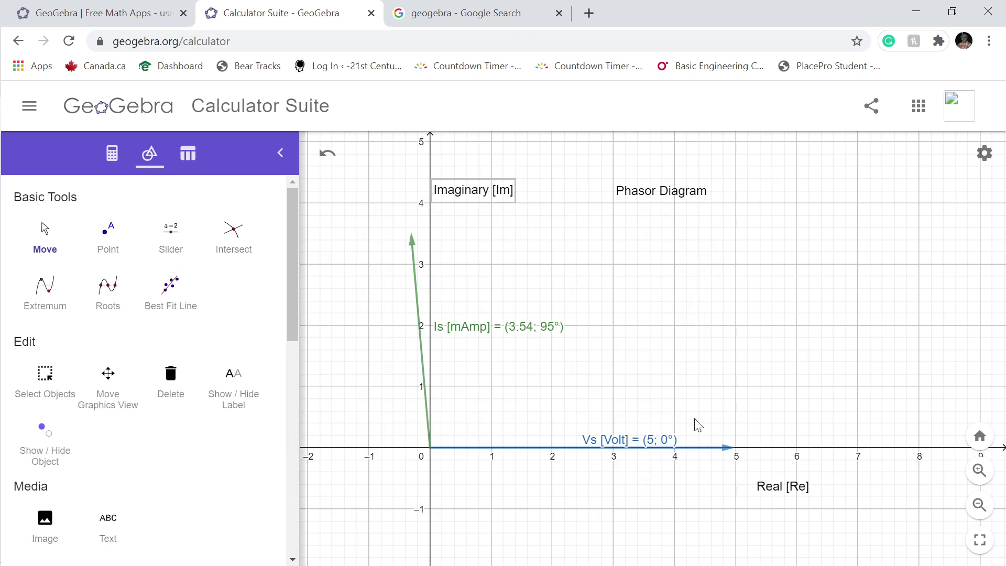
left_click_drag(788, 495, 769, 482)
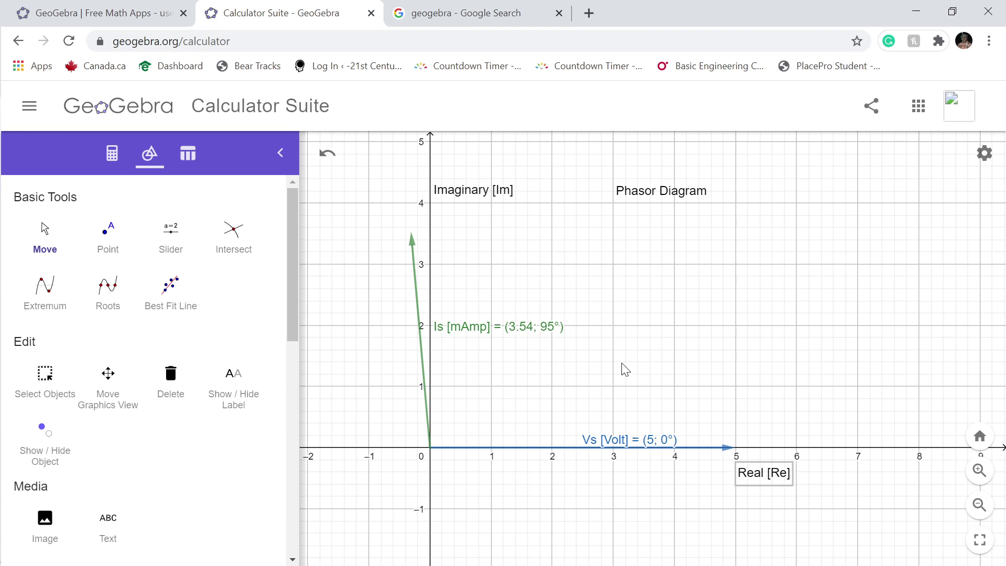
- Collapse the Tools panel and pan the graph to frame the whole diagram
left_click(279, 153)
scroll(745, 313, "down", 3)
left_click_drag(739, 361, 616, 325)
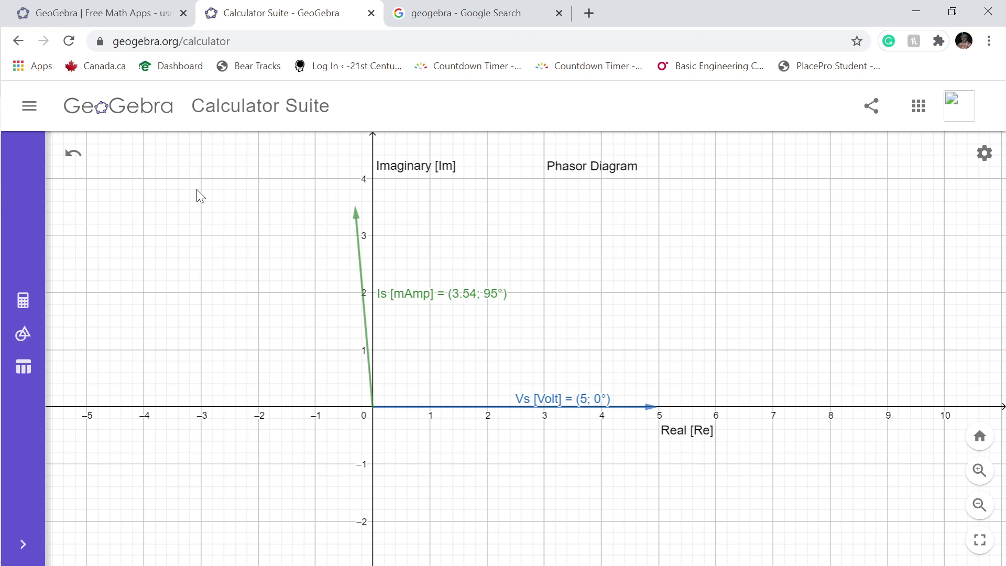
- Export the diagram from the main menu's Export Image and download geogebra-export.png
left_click(30, 107)
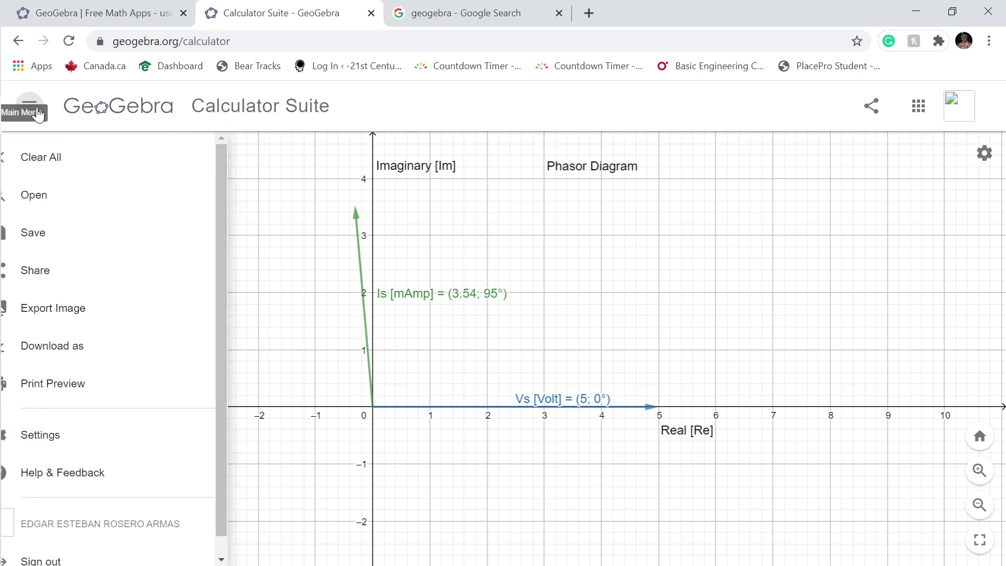
left_click(75, 313)
left_click(603, 447)
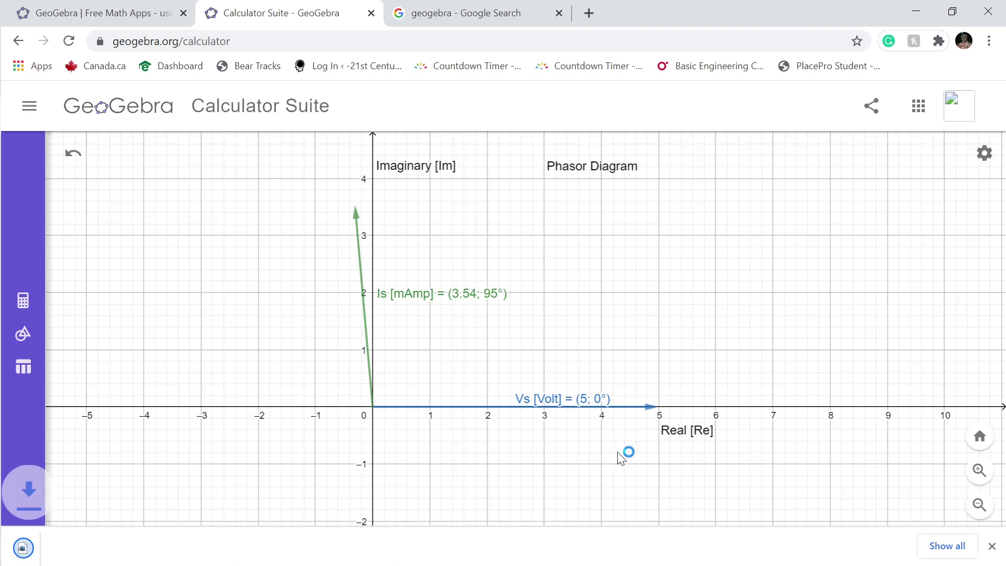
- Inspect geogebra-export.png zoomed in Microsoft Photos, then close it and pan the graph right
left_click(98, 535)
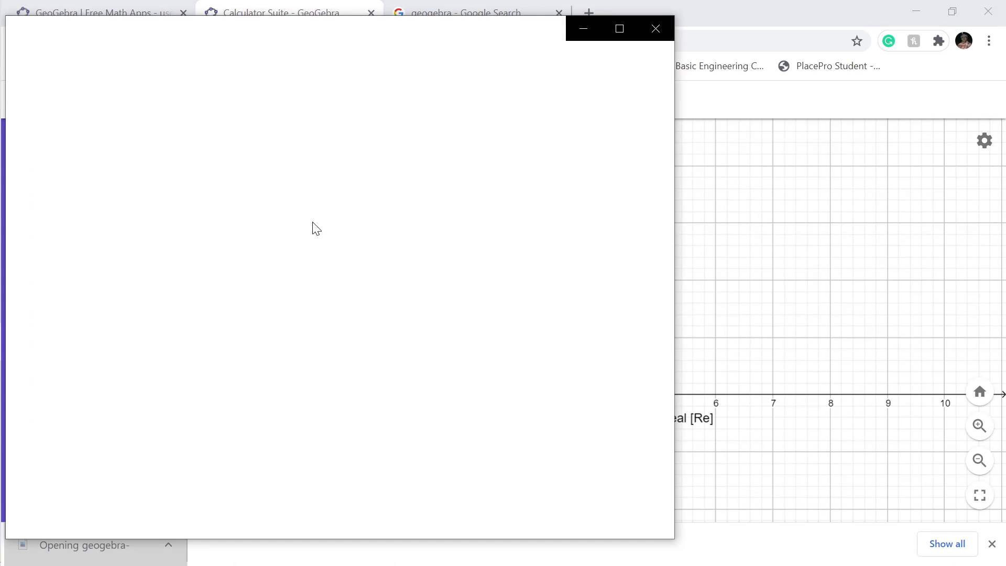
scroll(357, 247, "up", 3)
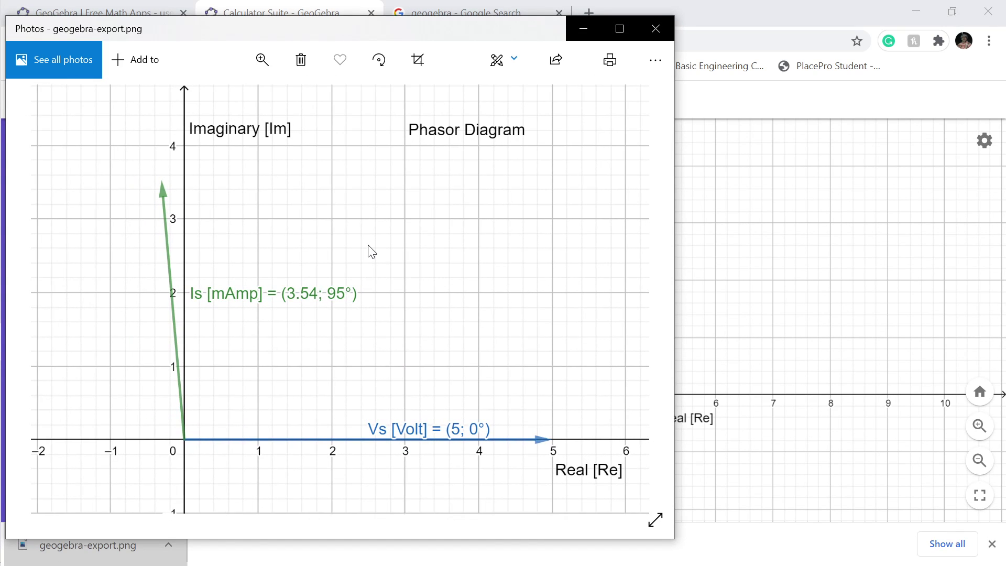
scroll(426, 207, "down", 4)
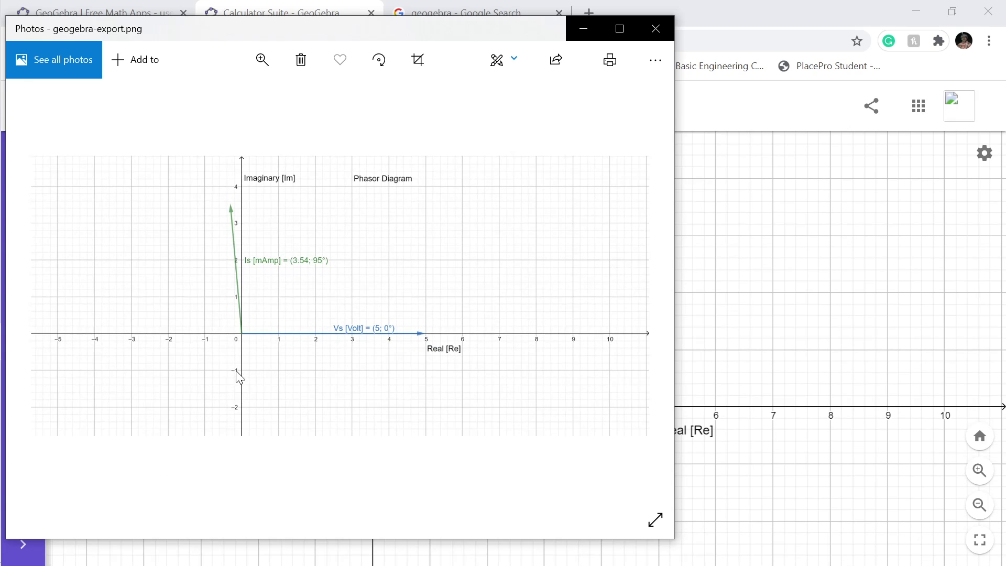
scroll(262, 380, "up", 2)
scroll(204, 201, "down", 2)
left_click(656, 28)
left_click_drag(548, 251, 627, 254)
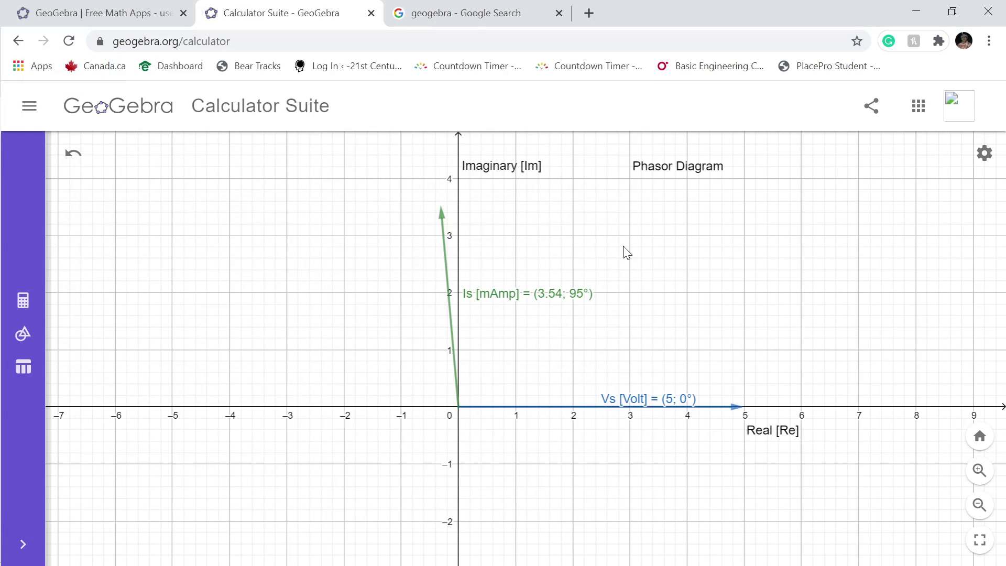
- In the Algebra view, redefine point B as (5; 30°) so Vs points at 30°
left_click(24, 315)
left_click_drag(809, 274, 647, 293)
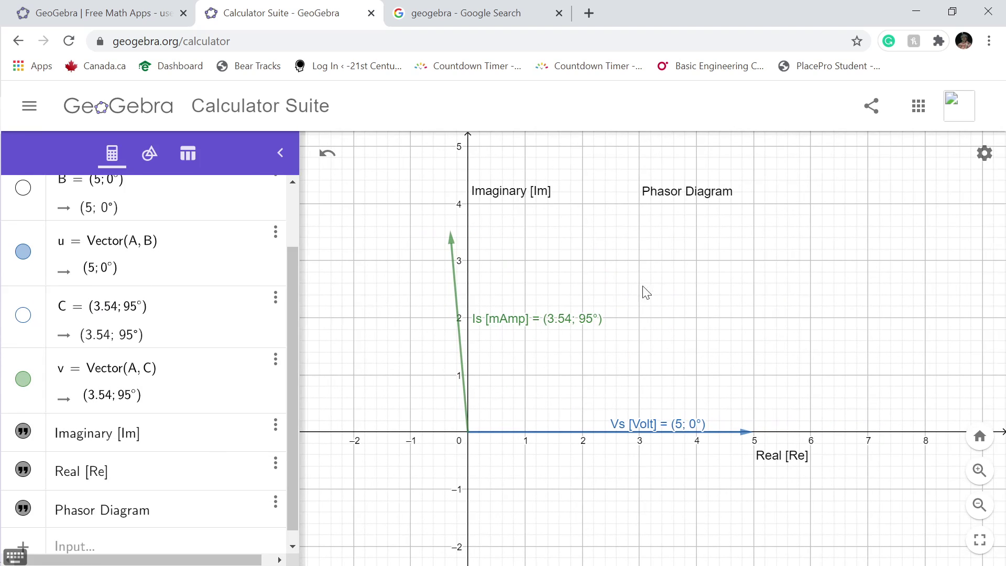
scroll(715, 283, "down", 1)
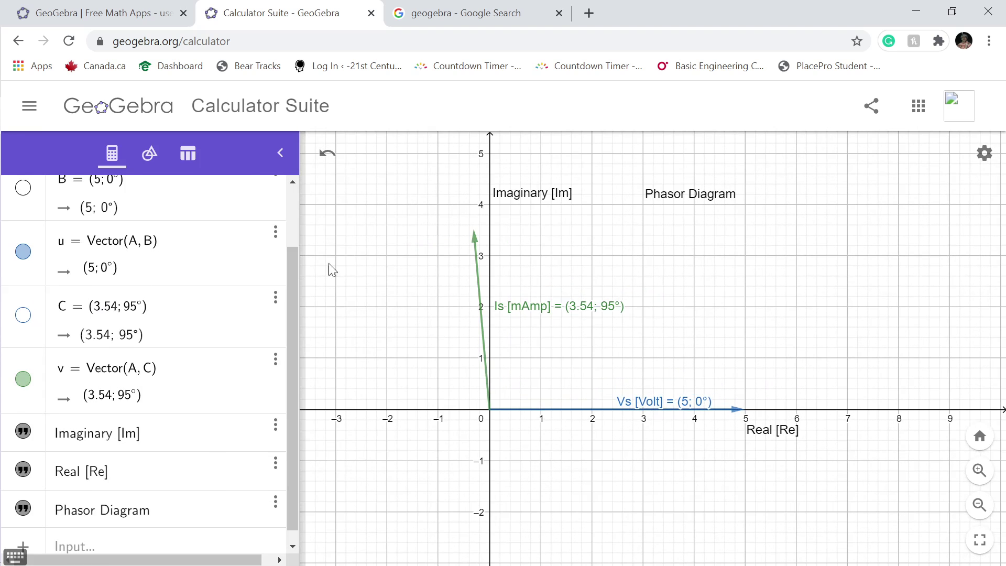
scroll(144, 287, "up", 1)
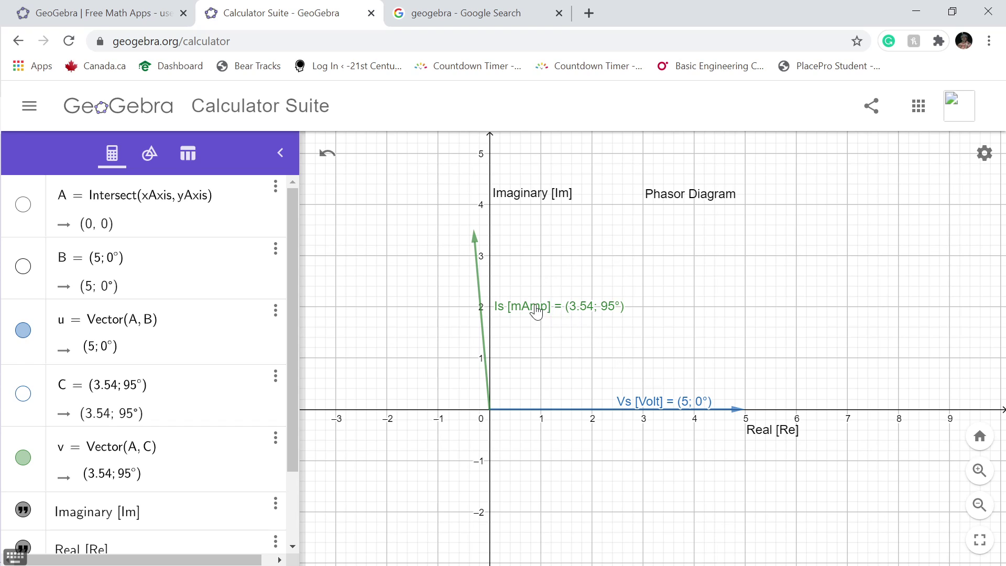
left_click(106, 260)
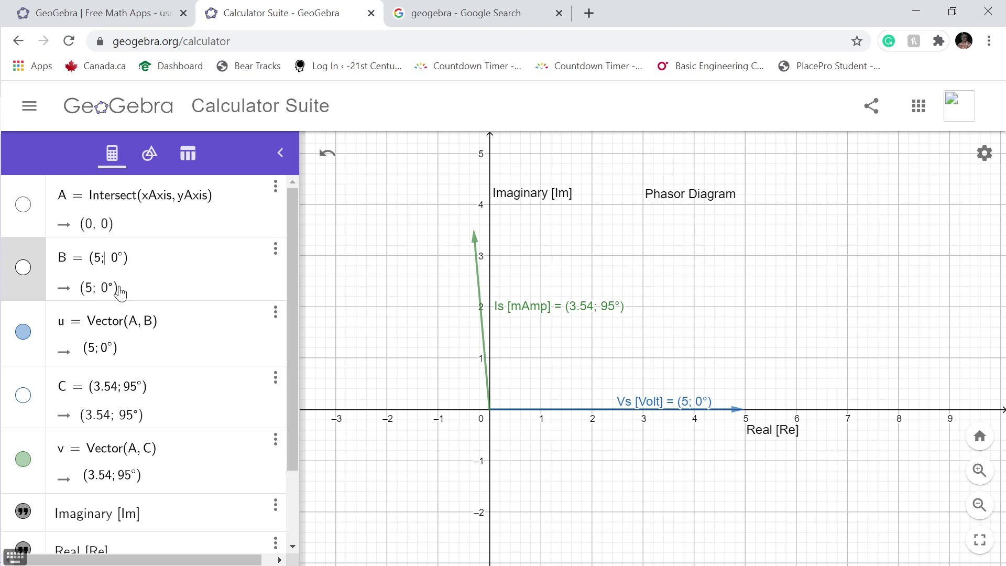
scroll(118, 334, "down", 2)
scroll(108, 337, "up", 2)
left_click(130, 344)
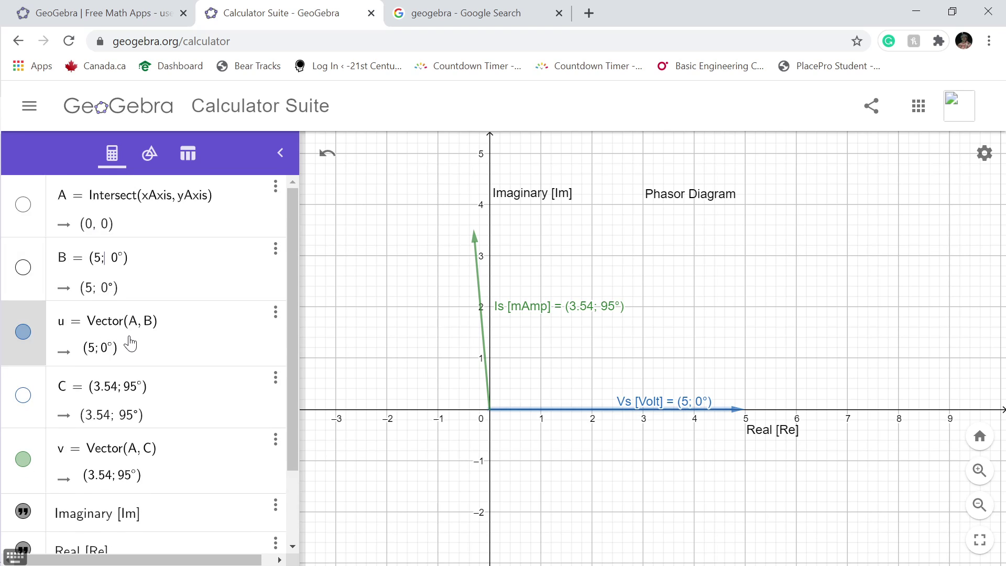
left_click(105, 269)
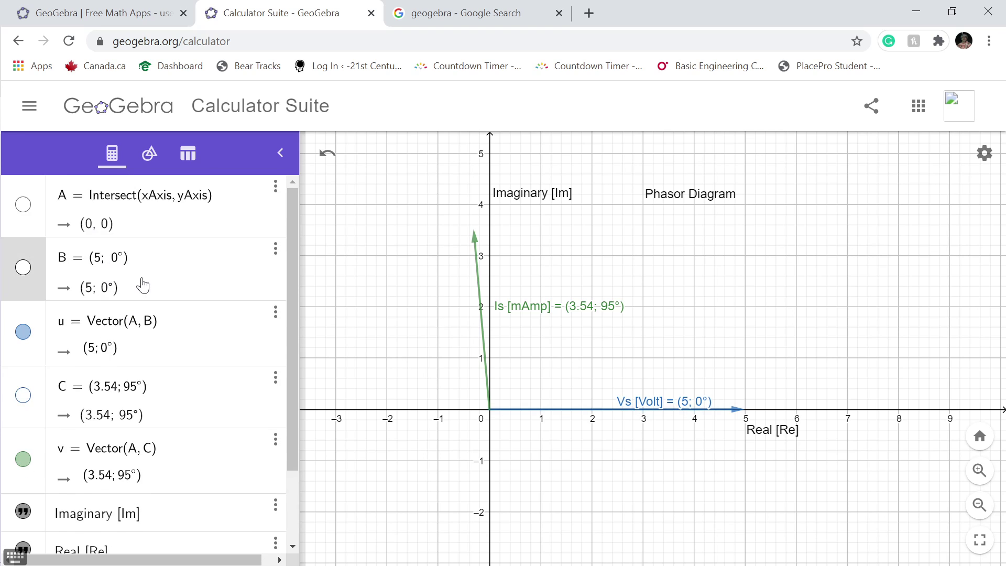
key("BackSpace")
type("5")
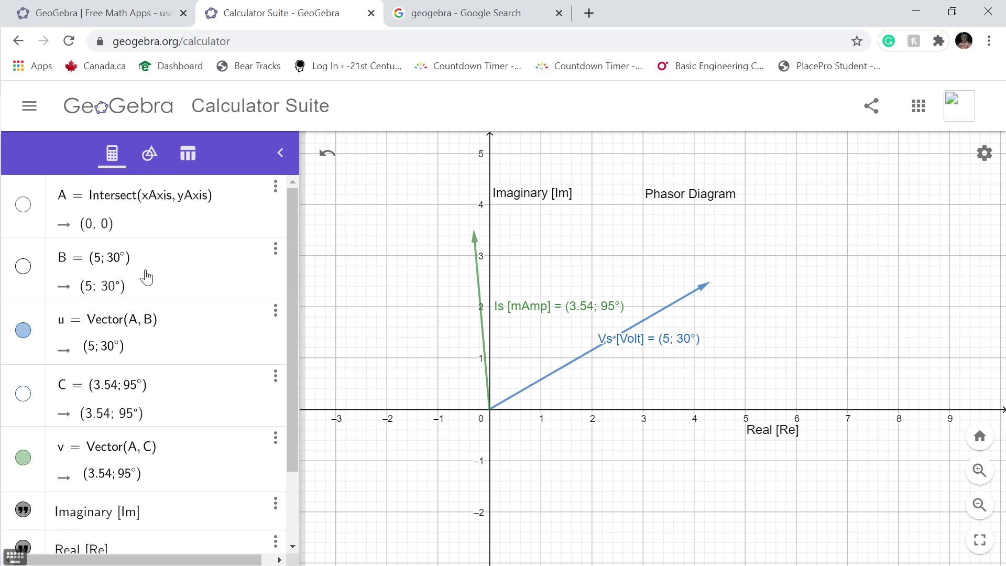
scroll(180, 362, "down", 2)
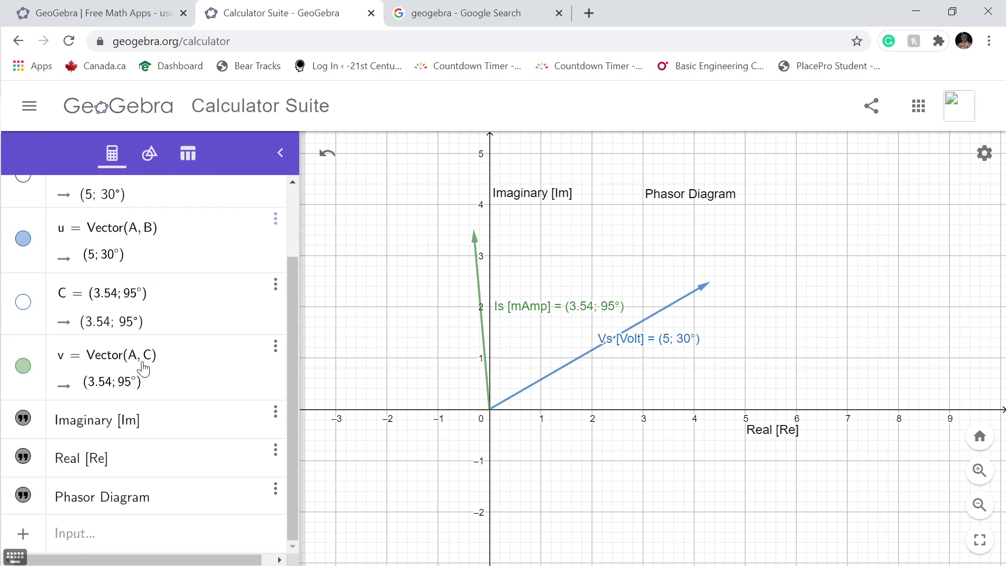
- Redefine point C's angle from 95° to −10°, giving Is = (3.54; 350°)
left_click(120, 297)
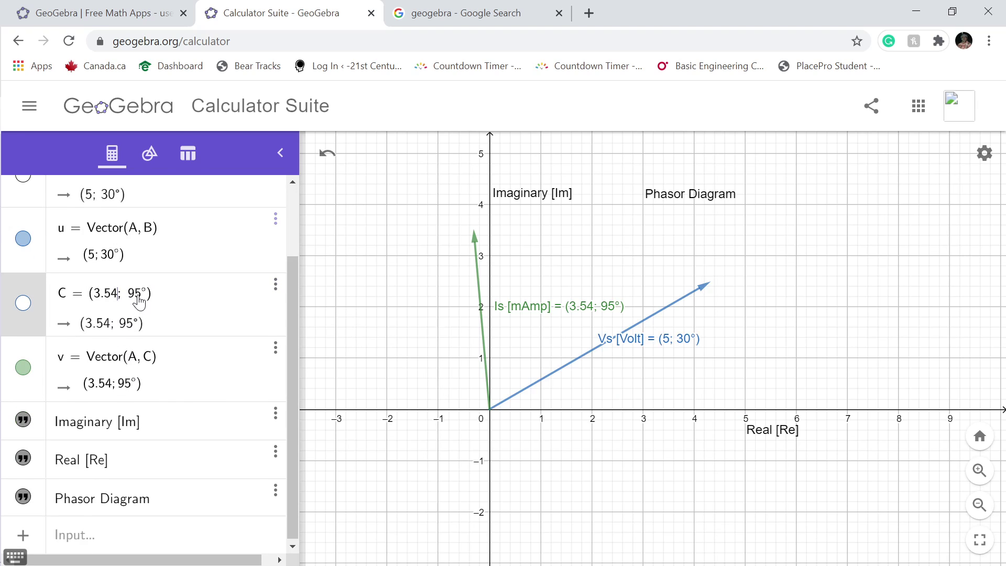
double_click(139, 297)
key("BackSpace")
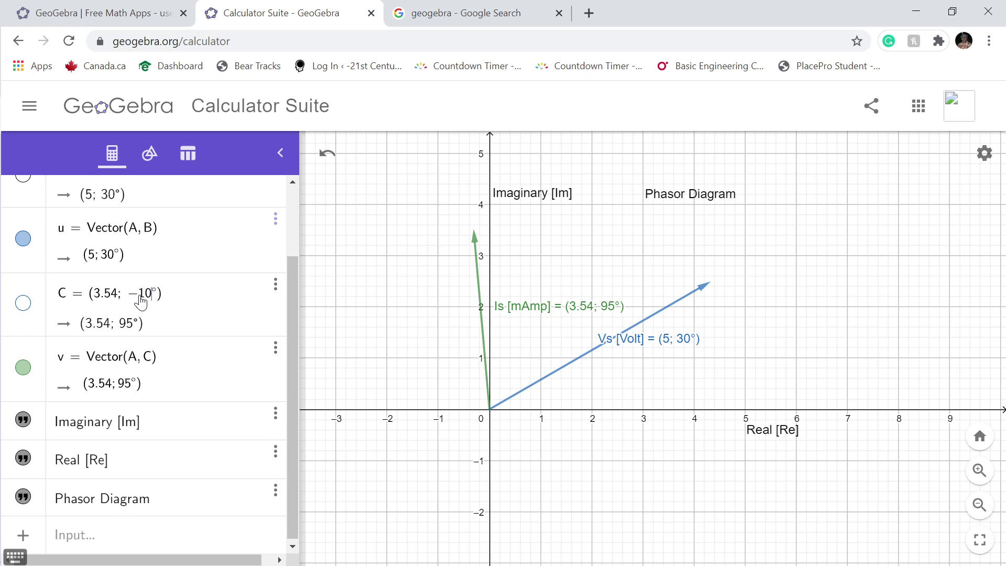
key("Return")
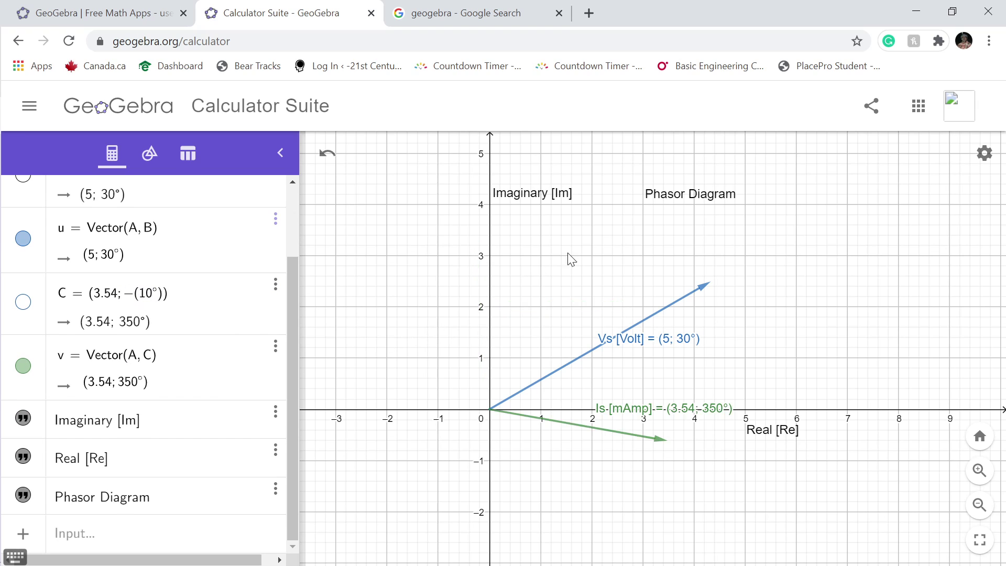
- Reframe the graph, then move the Vs label above the blue vector and Is below the green
left_click_drag(770, 280, 721, 278)
scroll(681, 363, "up", 3)
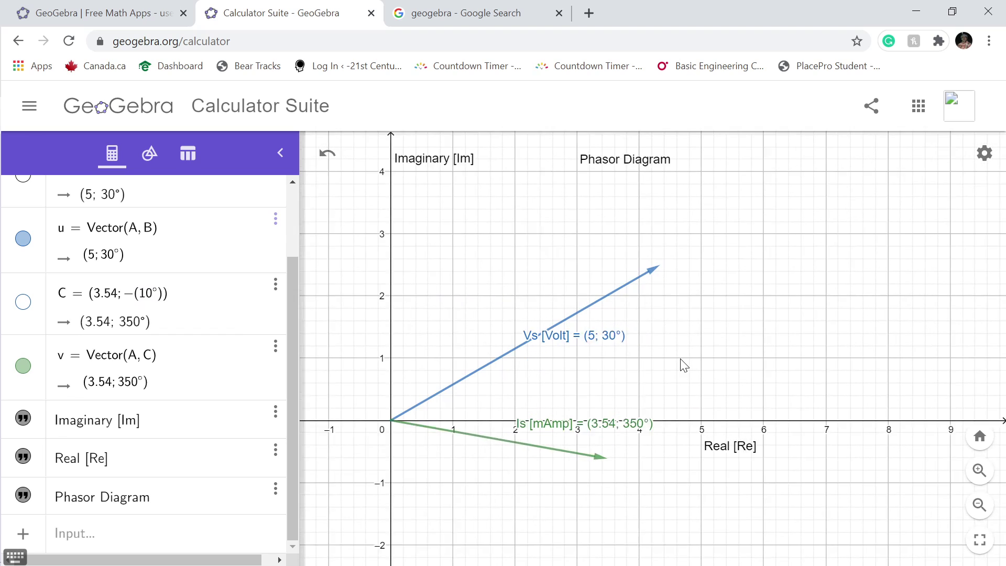
left_click_drag(679, 364, 706, 365)
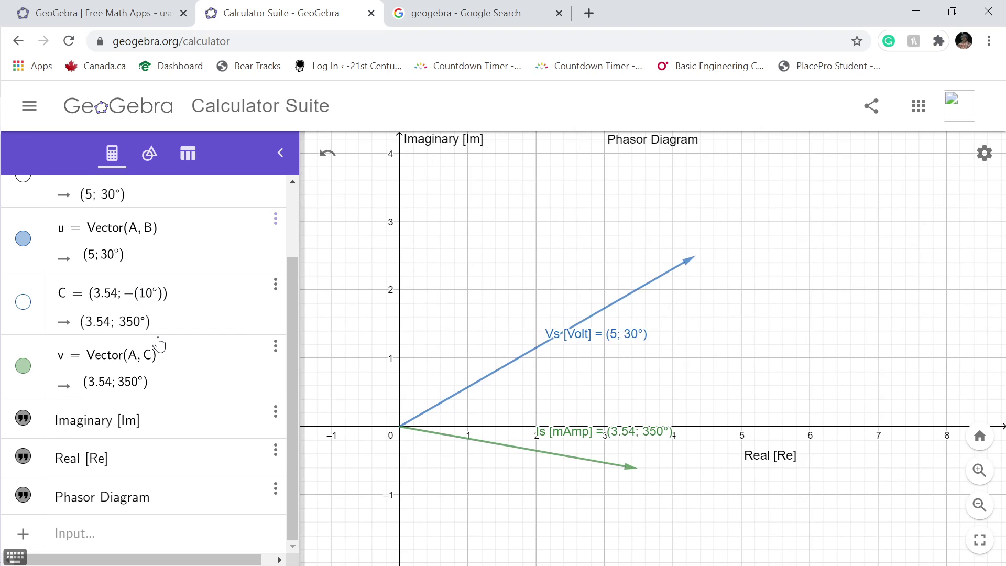
scroll(669, 393, "down", 3)
scroll(681, 383, "up", 5)
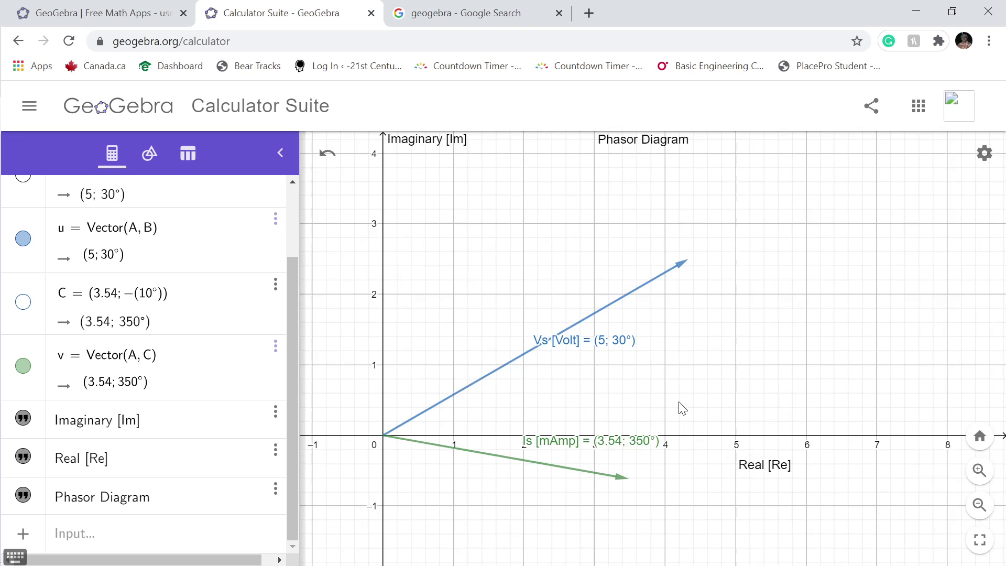
scroll(619, 375, "down", 2)
left_click_drag(737, 342, 744, 359)
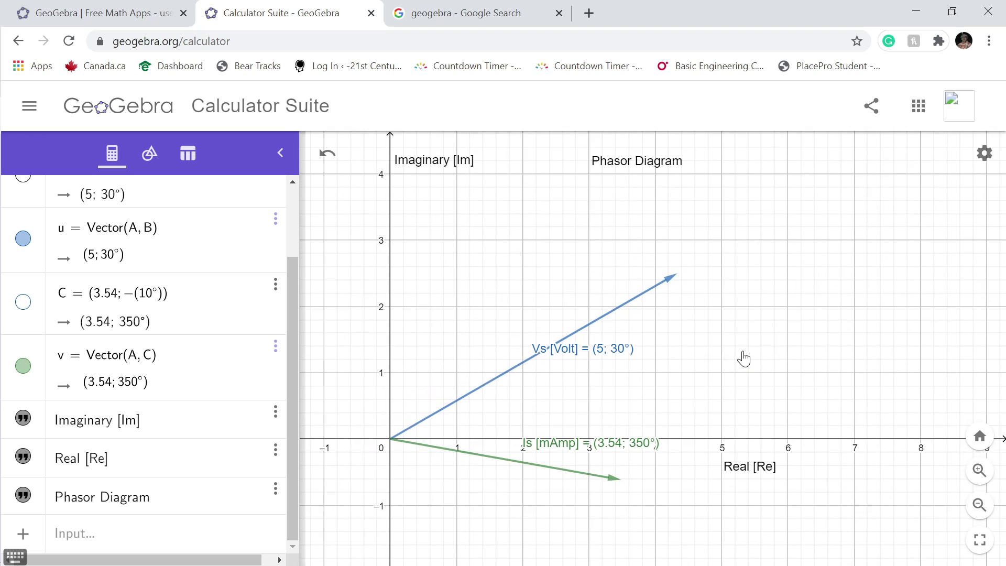
scroll(747, 358, "down", 2)
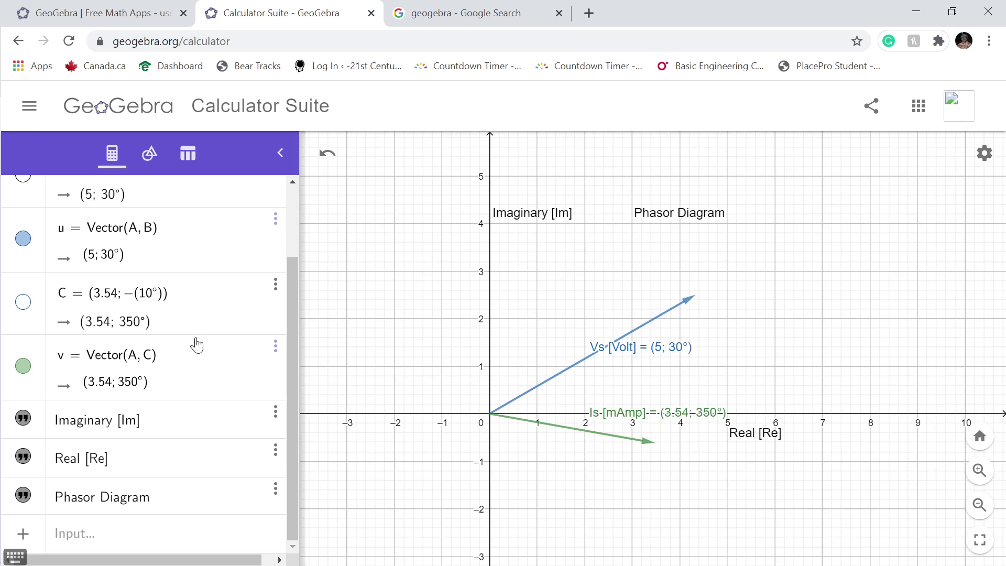
scroll(195, 339, "up", 2)
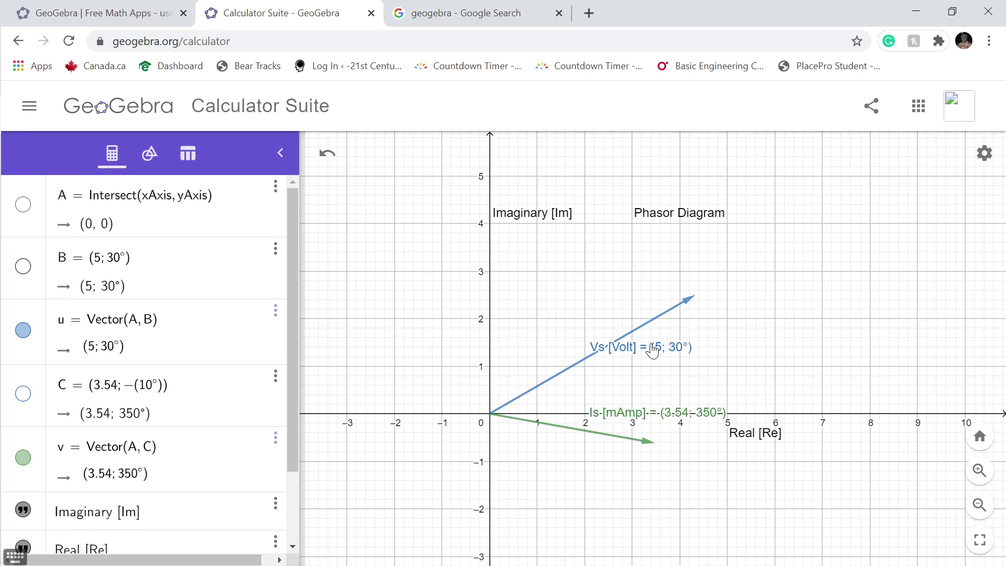
left_click_drag(650, 350, 603, 309)
left_click_drag(637, 417, 607, 467)
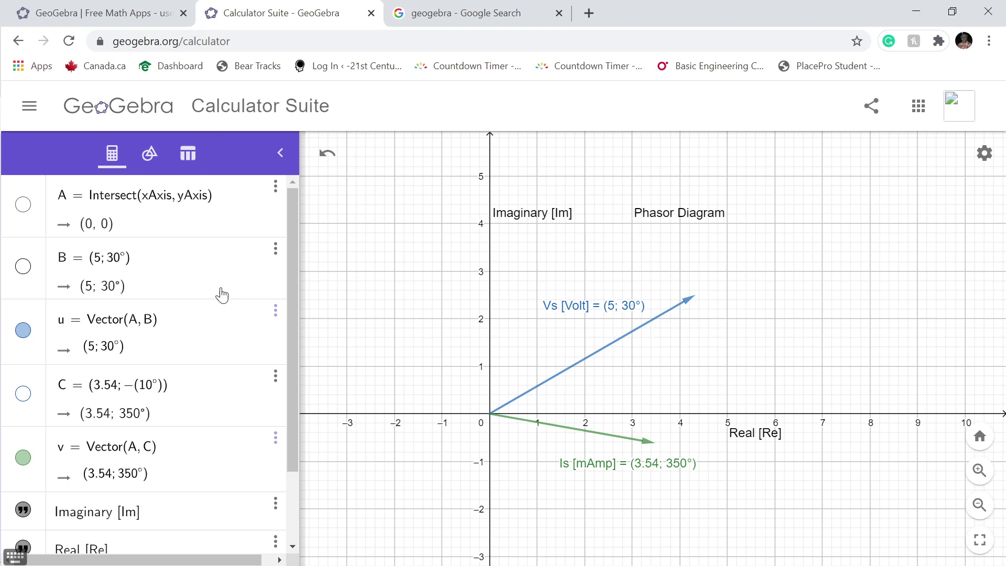
- Enter q = Vector(C, B) to draw vector q from the Is tip to the Vs tip
scroll(210, 299, "down", 3)
left_click(104, 524)
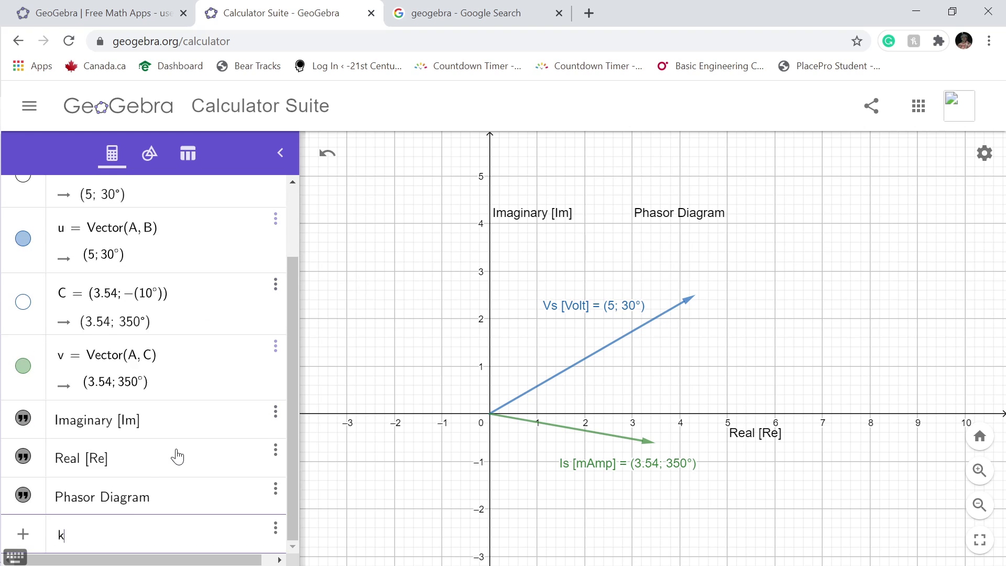
type("q =")
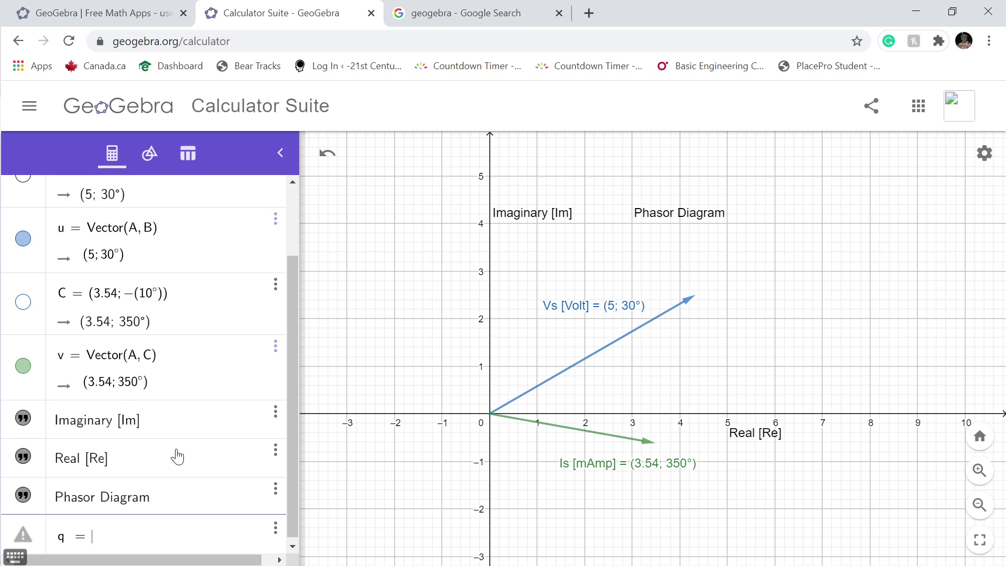
type("Vector")
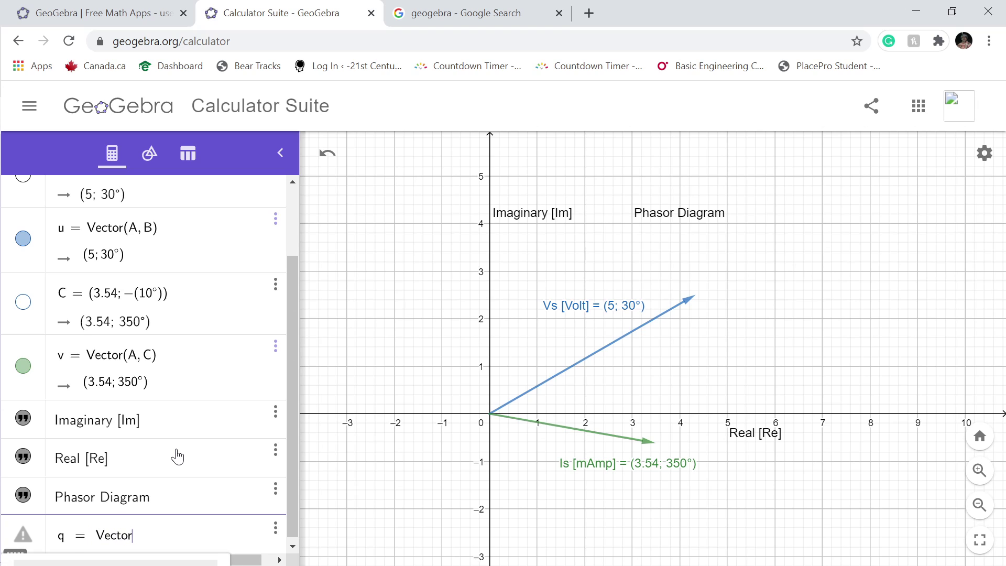
type("(")
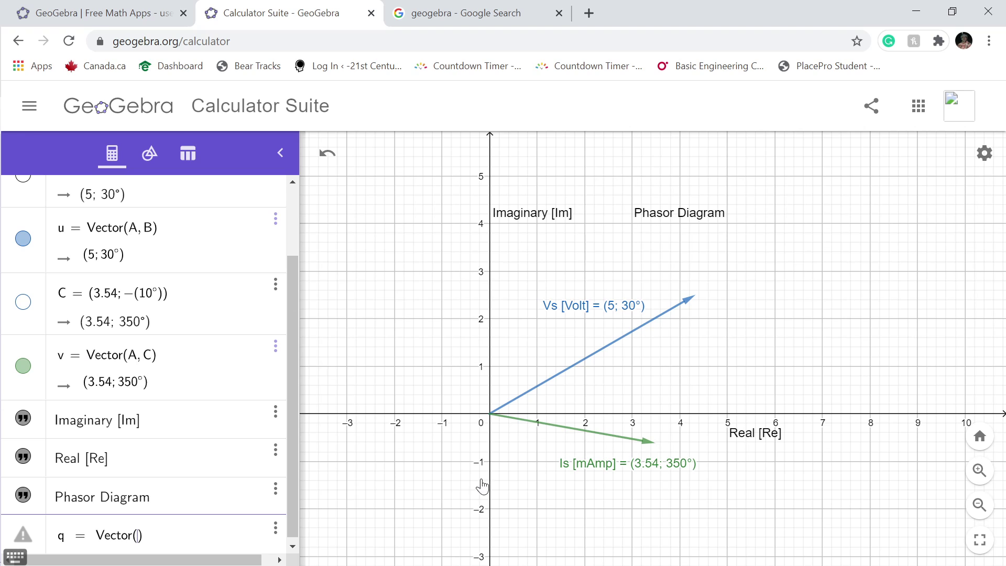
type("c")
type("C,")
scroll(185, 371, "up", 3)
type("B")
scroll(220, 367, "down", 3)
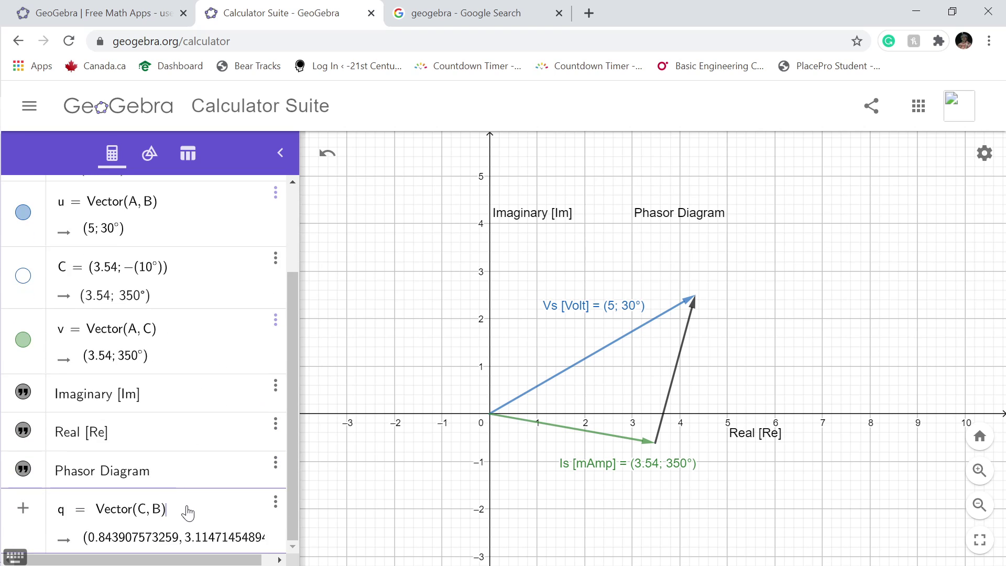
key("Return")
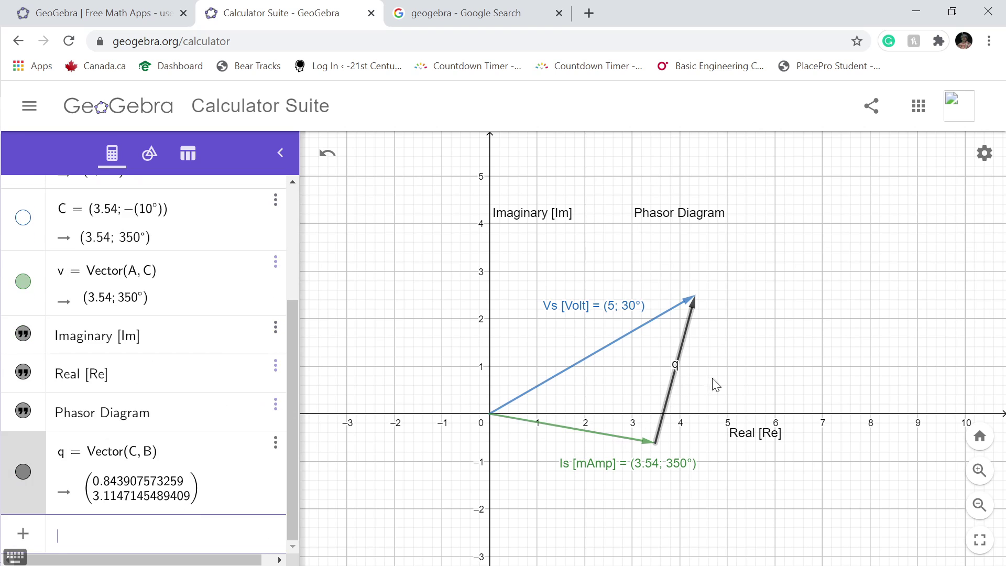
scroll(739, 387, "up", 3)
scroll(739, 387, "up", 2)
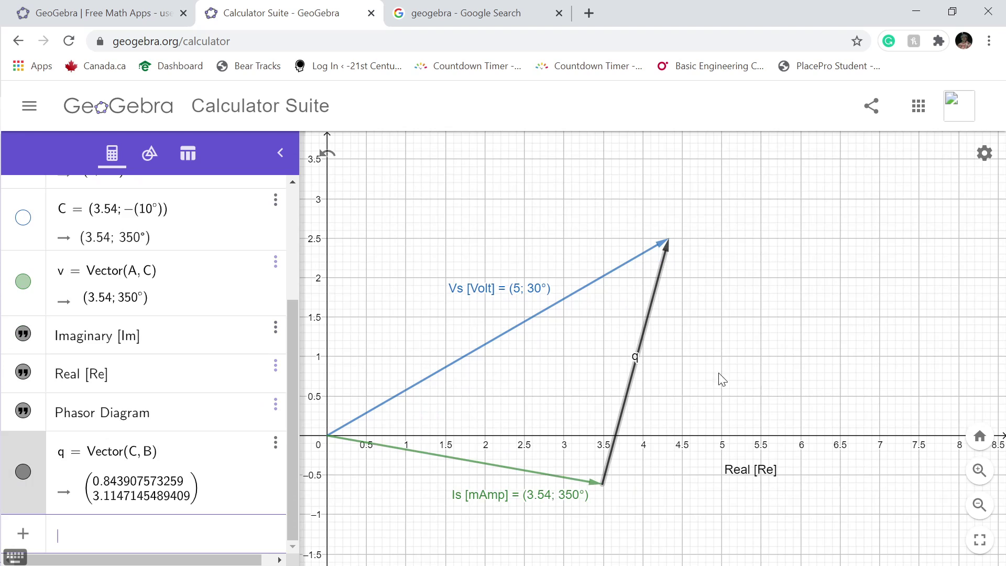
- Open vector u's properties and clear its Vs [Volt] caption
left_click(543, 294)
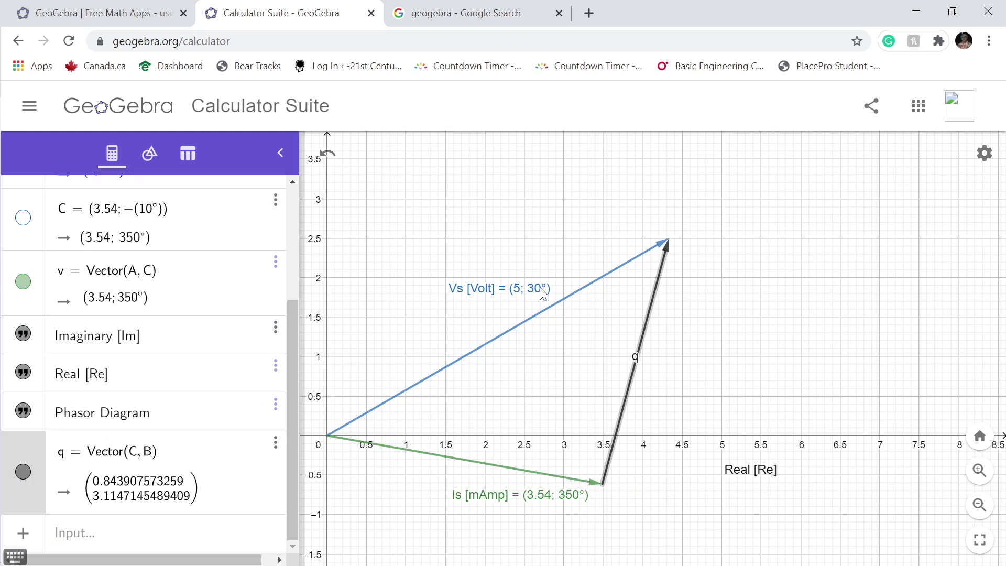
left_click(677, 212)
left_click(724, 317)
left_click(682, 290)
key("shift+Left")
key("shift+Left")
key("shift+Left")
key("shift+Left")
key("shift+Left")
key("shift+Left")
key("shift+Left")
key("shift+Left")
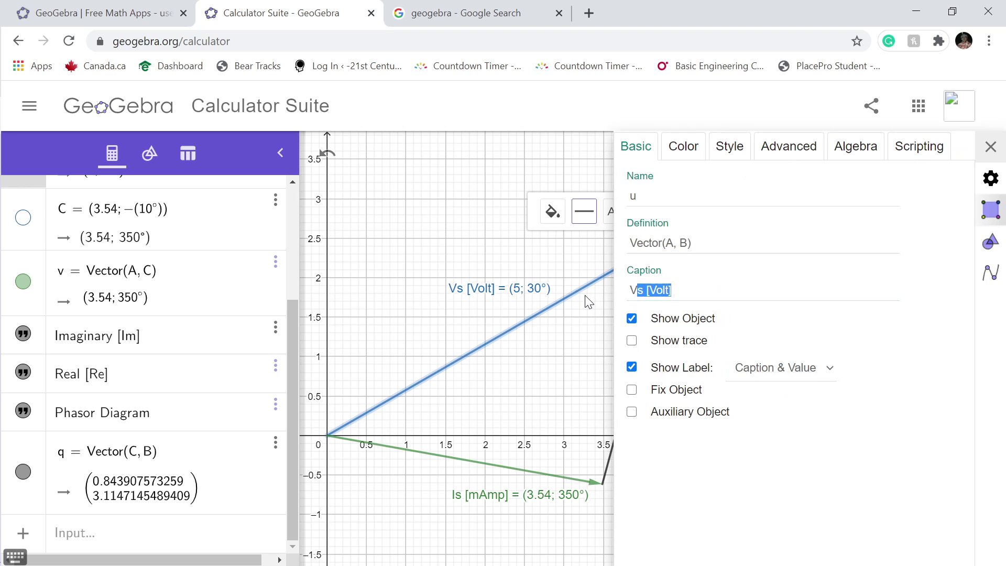
key("BackSpace")
key("BackSpace")
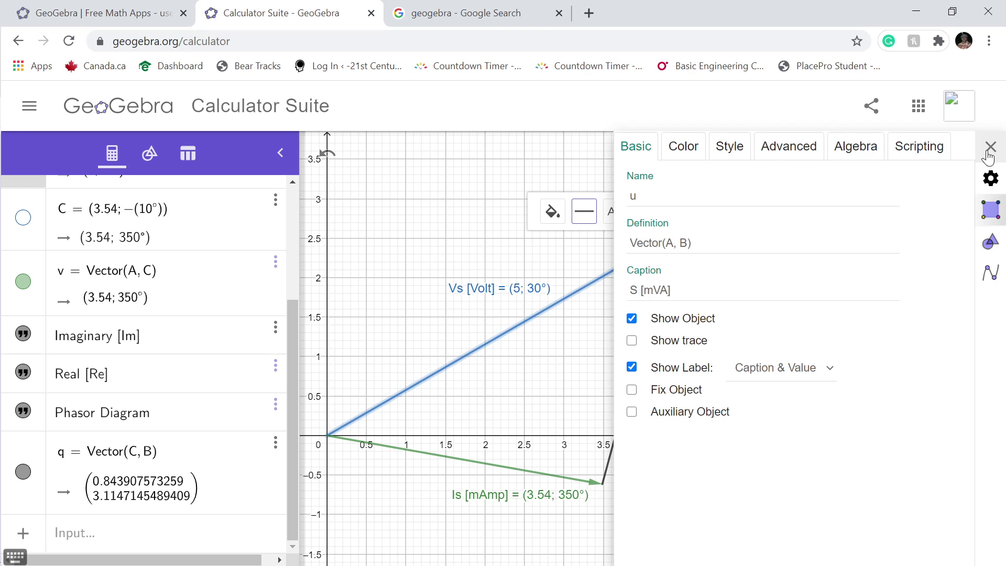
- Caption vector u S [mVA], show Caption & Value, and keep polar coordinates
left_click(758, 370)
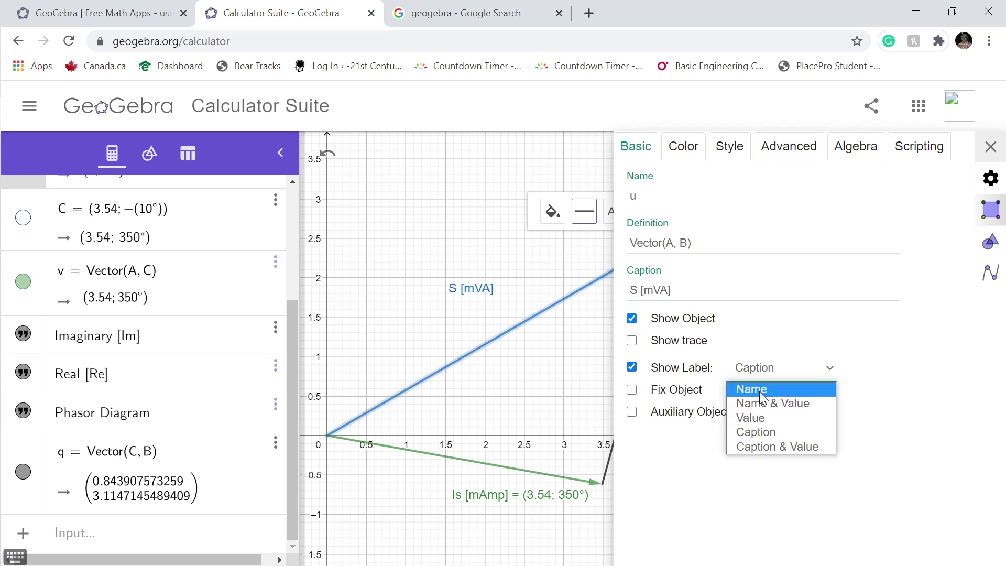
left_click(778, 447)
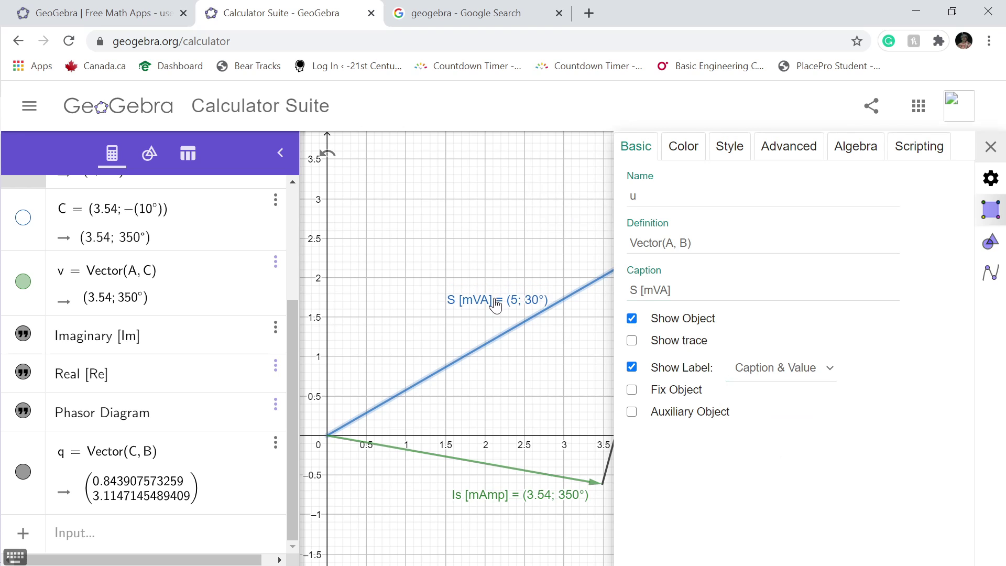
left_click(856, 146)
left_click(754, 194)
left_click(757, 218)
left_click(990, 147)
left_click(580, 283)
scroll(175, 308, "up", 3)
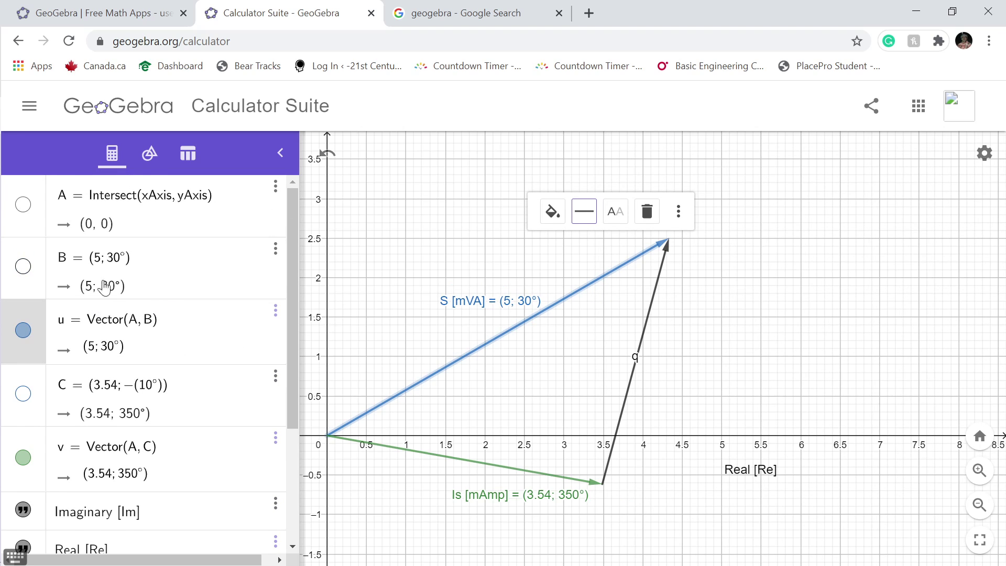
- Redefine point B as (18.65; 49.5°) and pan to show the longer S vector
left_click(112, 264)
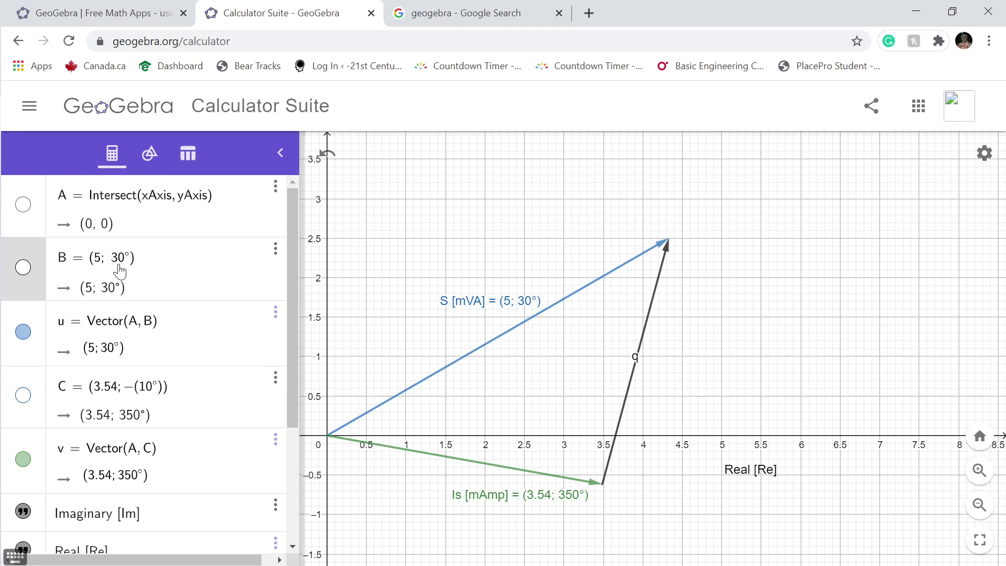
key("BackSpace")
type("18.65")
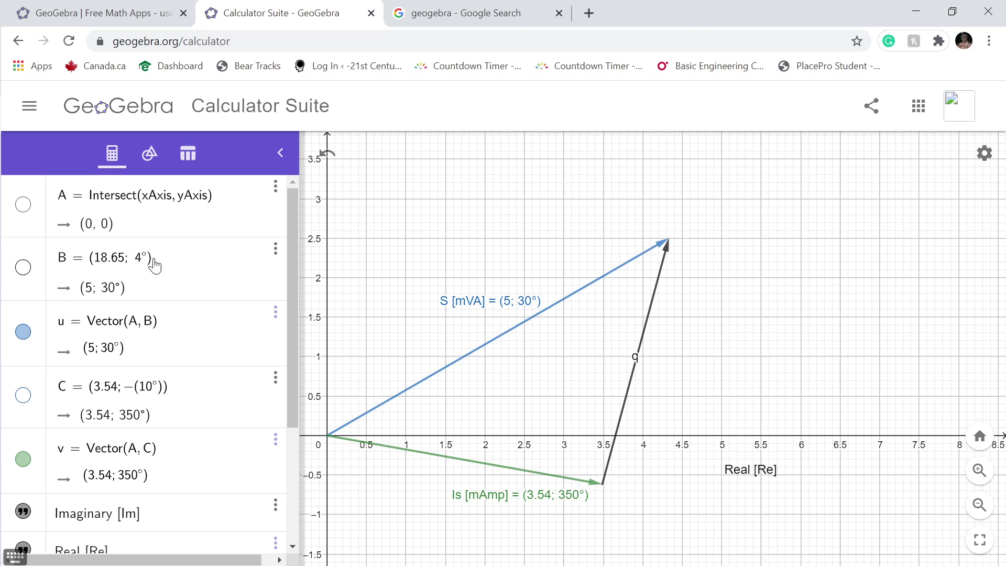
key("Return")
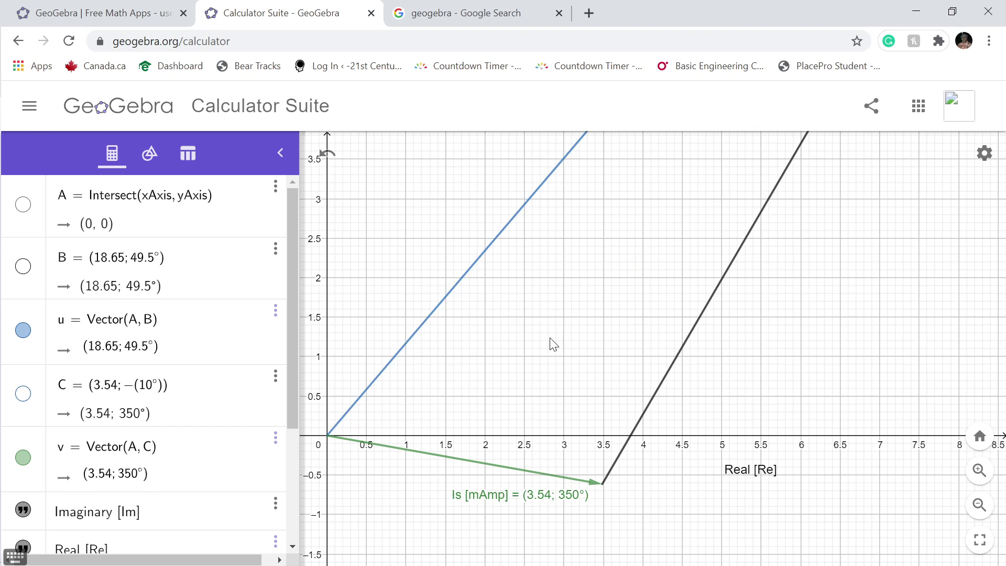
scroll(551, 344, "down", 5)
left_click_drag(715, 299, 683, 452)
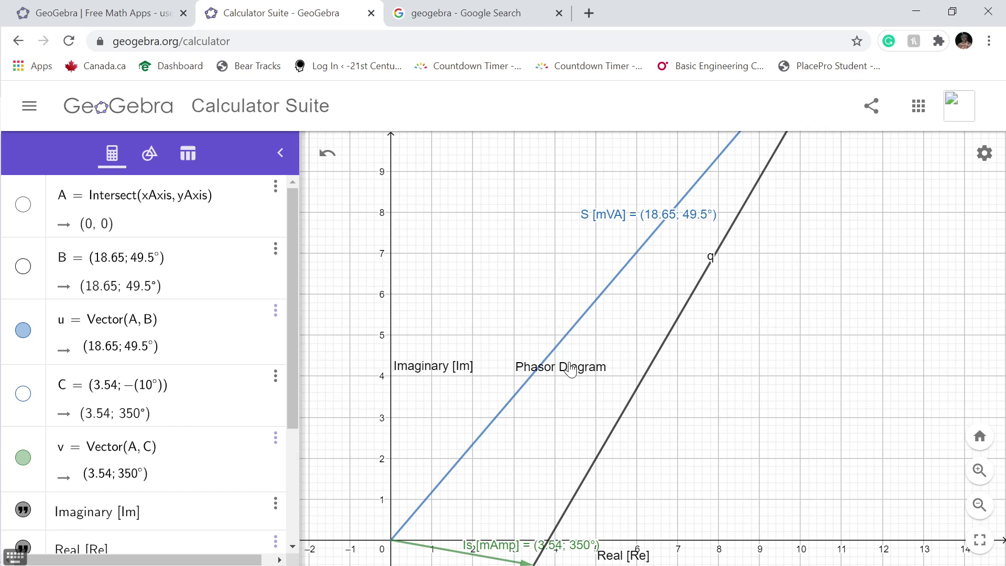
- Move the Phasor Diagram title and Imaginary [Im] label up-left, then fit the triangle in view
left_click_drag(568, 370, 479, 212)
left_click_drag(426, 374, 335, 222)
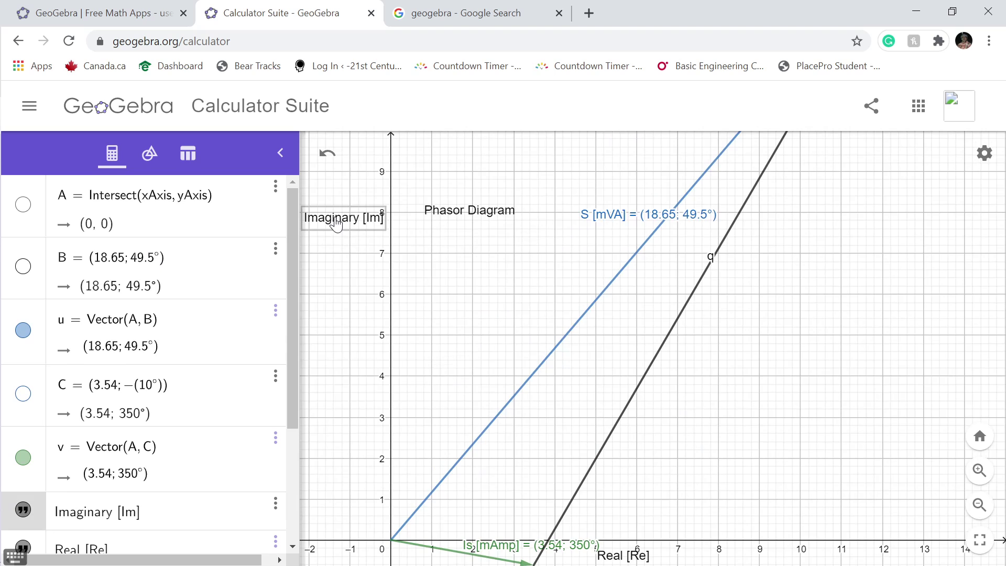
scroll(645, 397, "down", 5)
left_click_drag(720, 403, 611, 418)
scroll(218, 415, "down", 3)
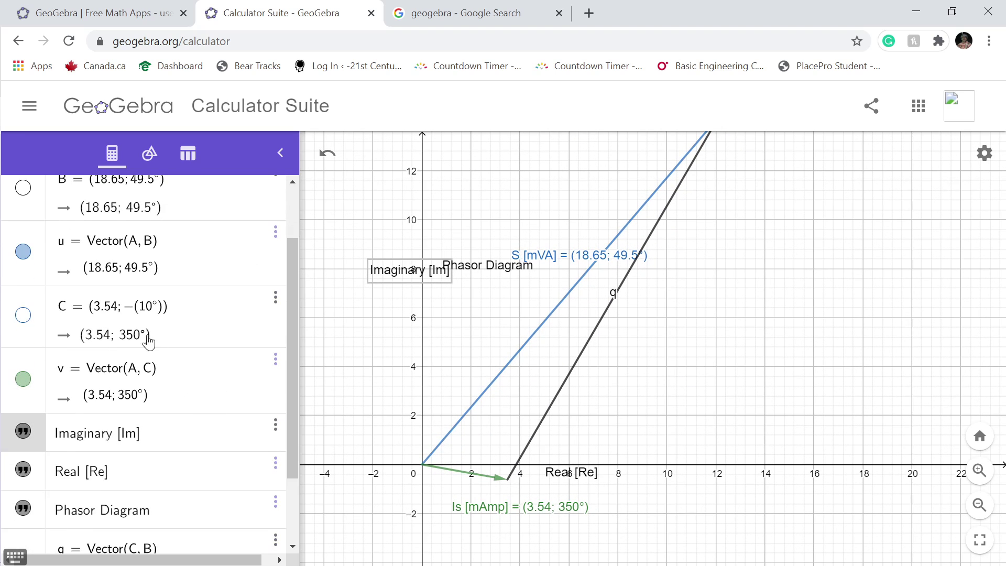
- Change green vector v's caption from Is to P [mW] and set its label to Caption & Value
left_click(515, 512)
left_click(624, 439)
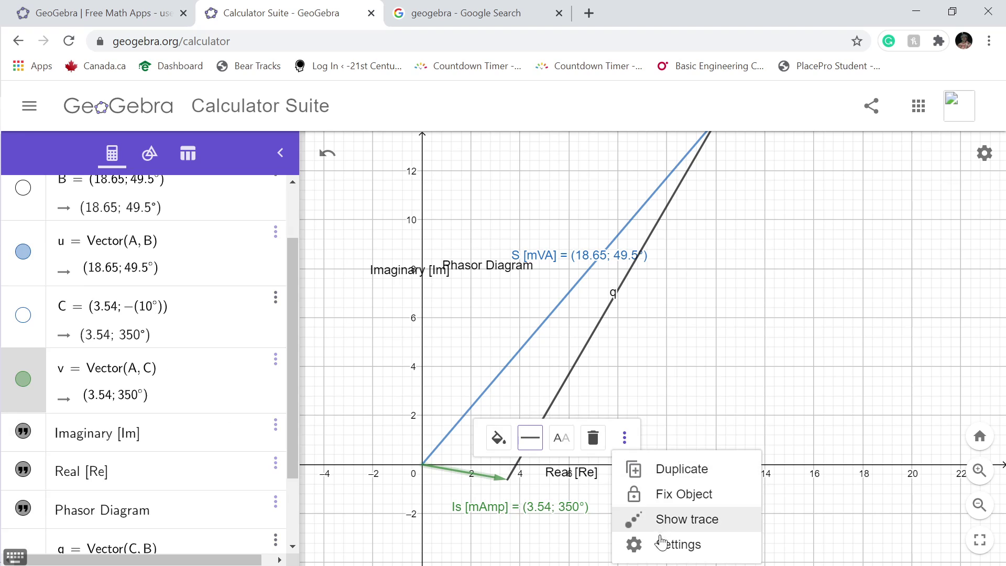
left_click(640, 545)
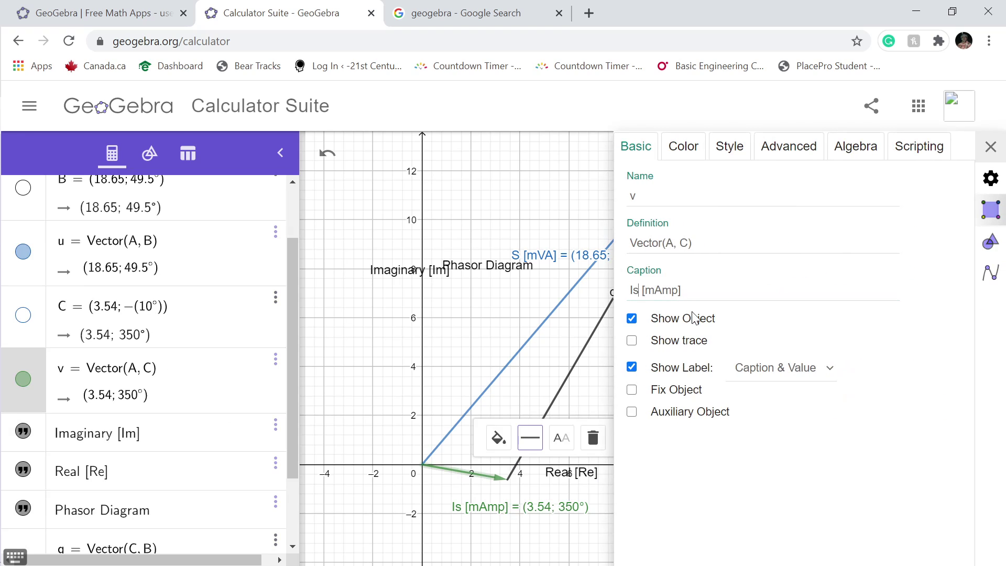
key("BackSpace")
key("BackSpace")
type("P [mW")
left_click(771, 367)
left_click(771, 348)
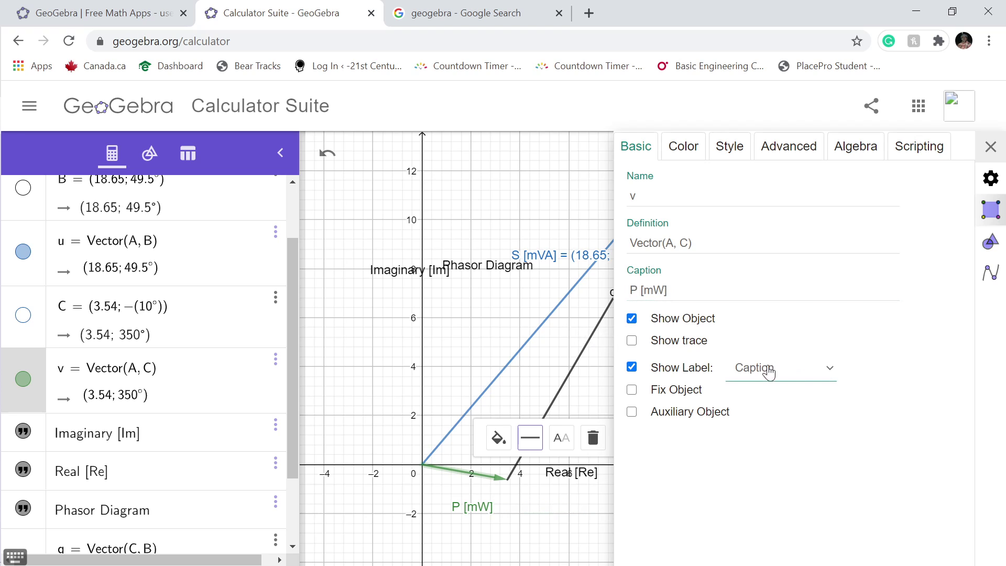
left_click(771, 375)
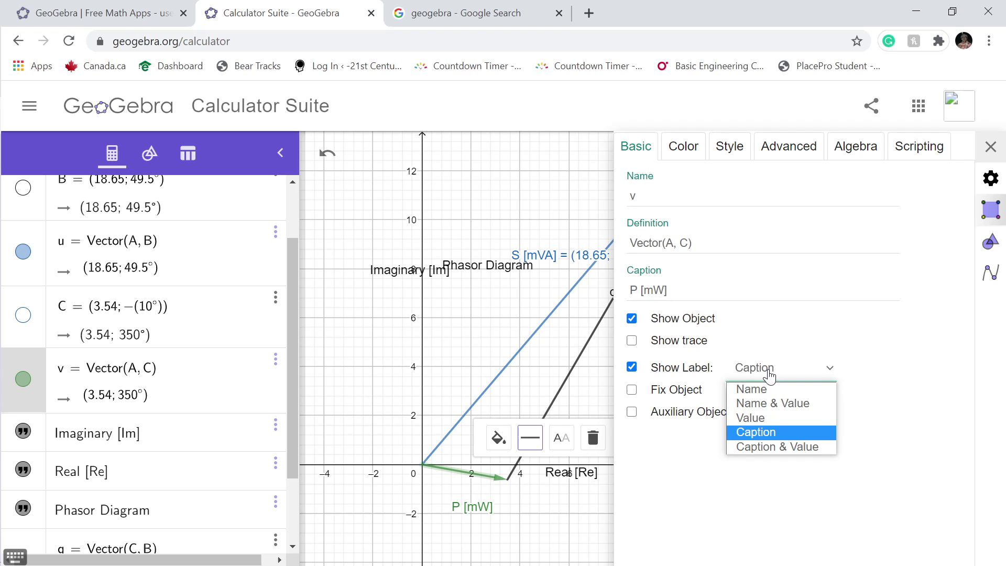
left_click(766, 446)
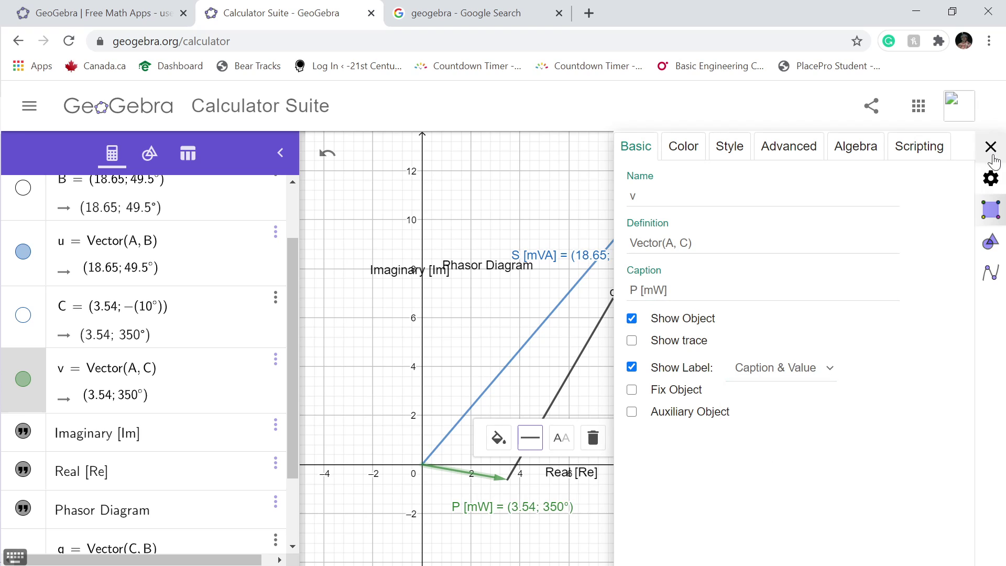
scroll(146, 422, "down", 2)
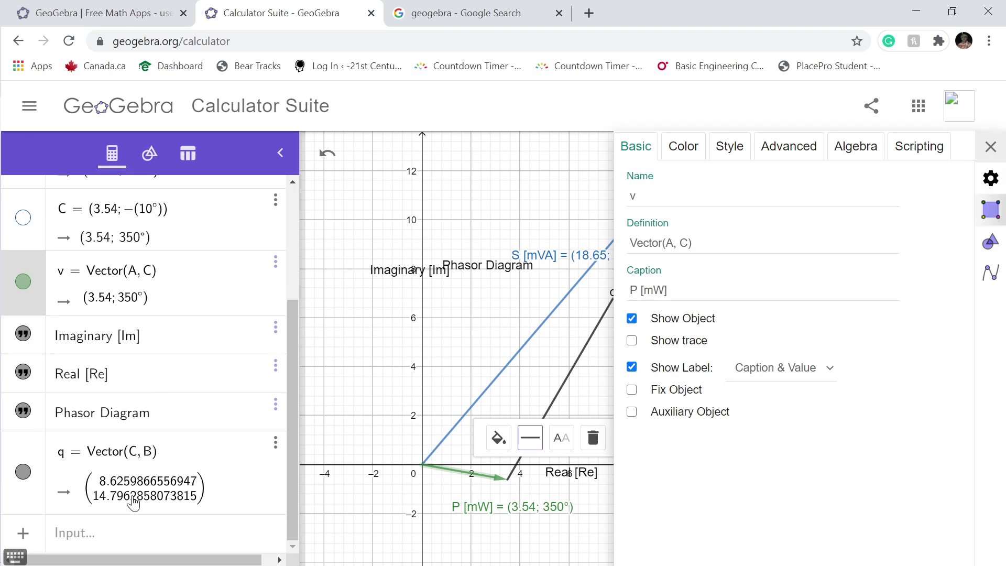
left_click(989, 152)
- In vector q's settings, choose Polar coordinates and show the caption 'Q [mVAR]'
left_click(615, 295)
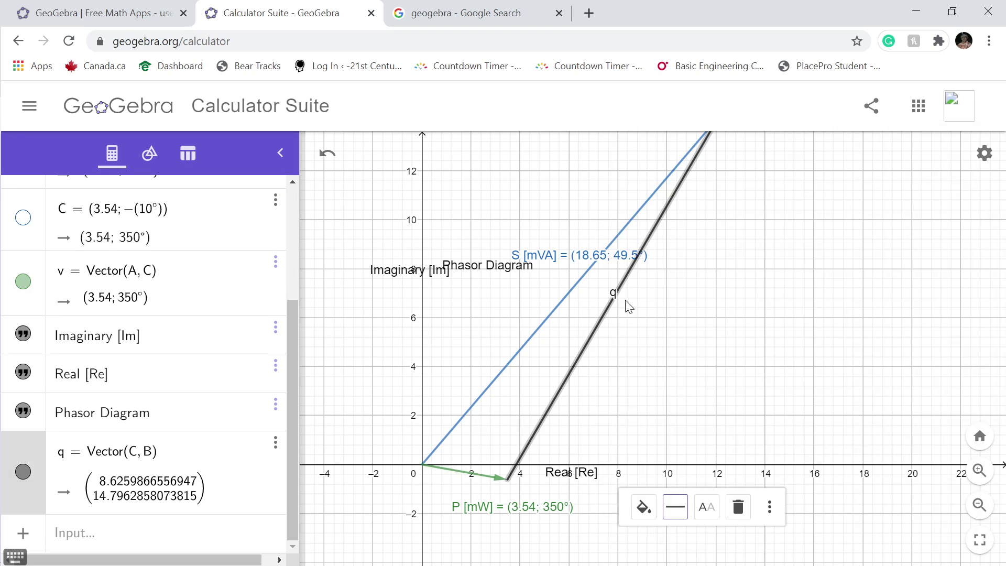
left_click(275, 443)
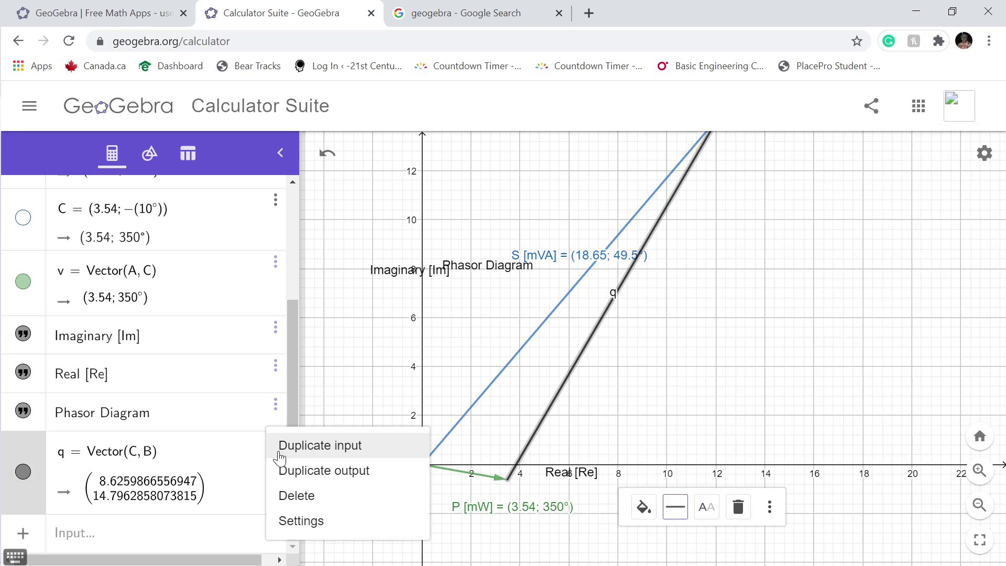
left_click(336, 520)
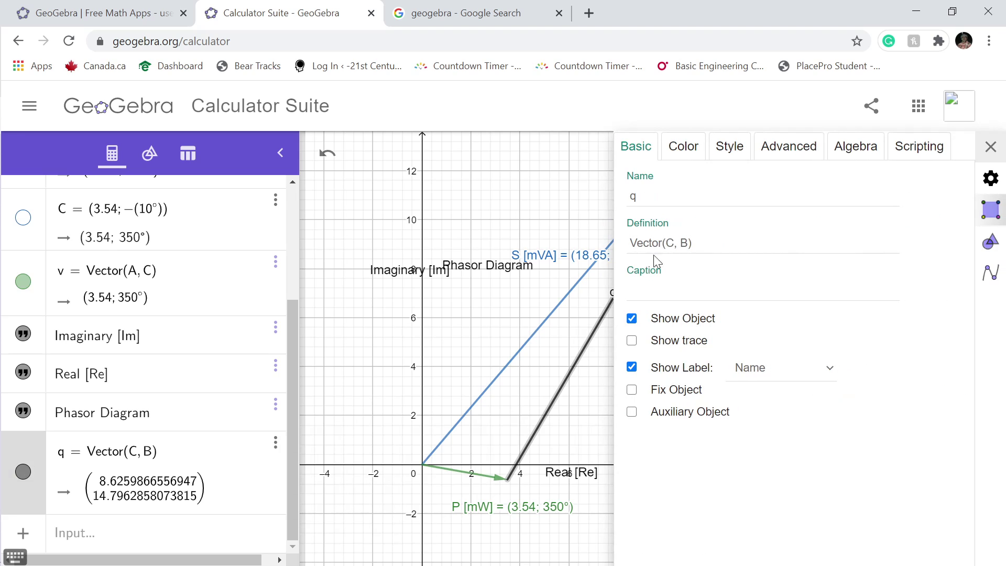
left_click(856, 146)
left_click(804, 195)
left_click(762, 225)
left_click(640, 149)
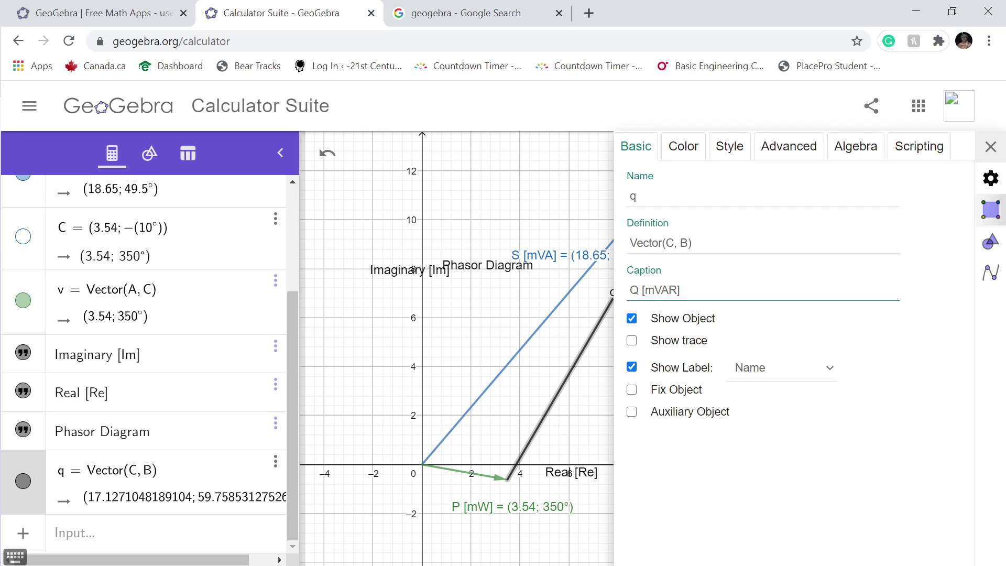
key("Return")
left_click(990, 147)
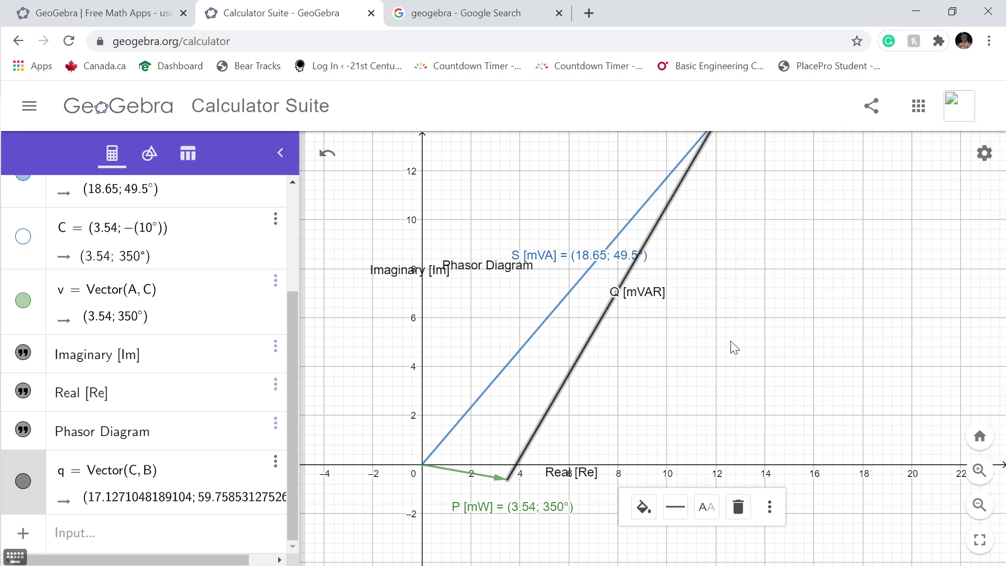
scroll(618, 387, "down", 3)
- Move the Imaginary [Im] label to the top of the y-axis and delete the Phasor Diagram title
left_click_drag(416, 296, 348, 193)
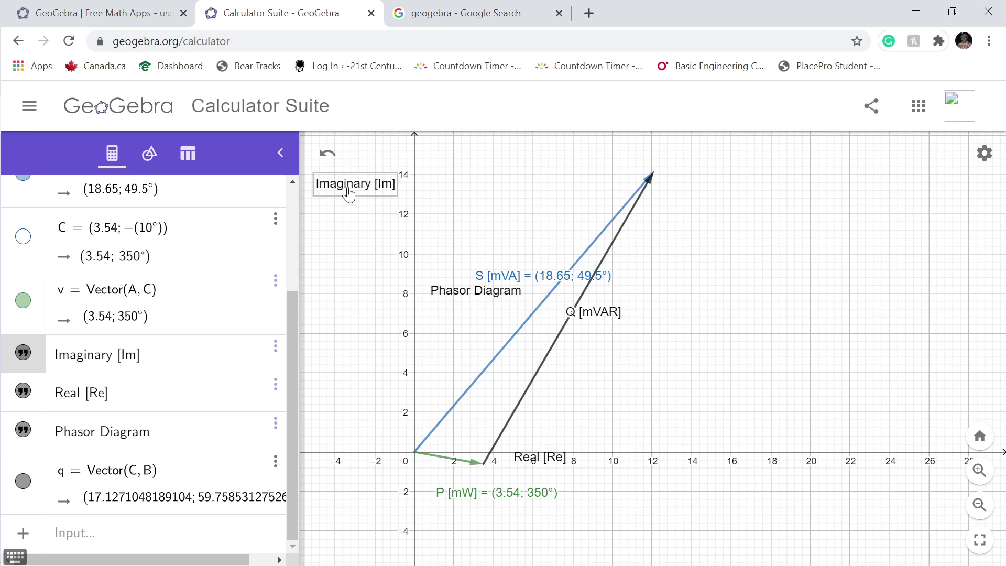
right_click(453, 296)
left_click(455, 296)
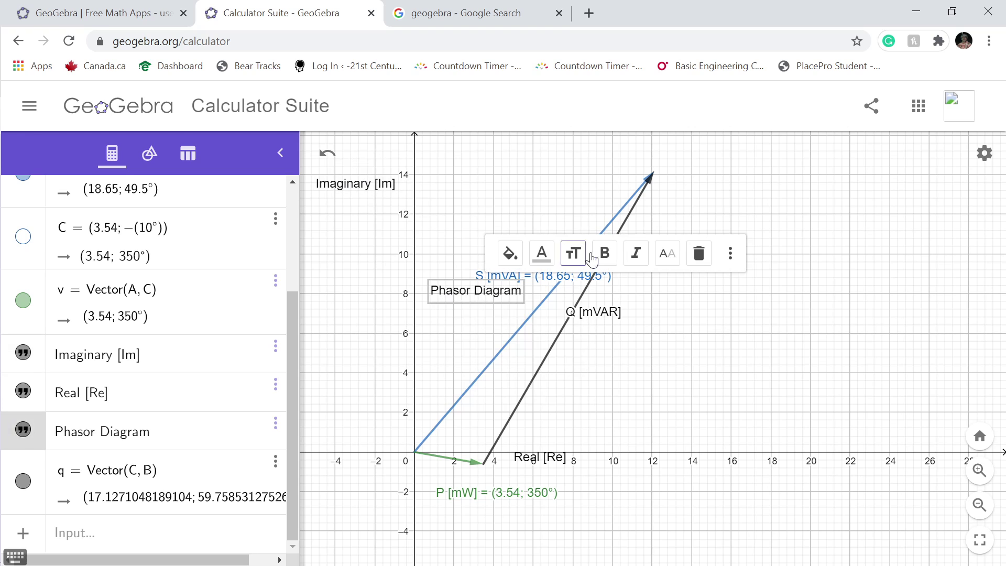
left_click(699, 253)
- Drag the Real [Re] label below the x-axis
left_click(362, 197)
left_click_drag(545, 477, 615, 501)
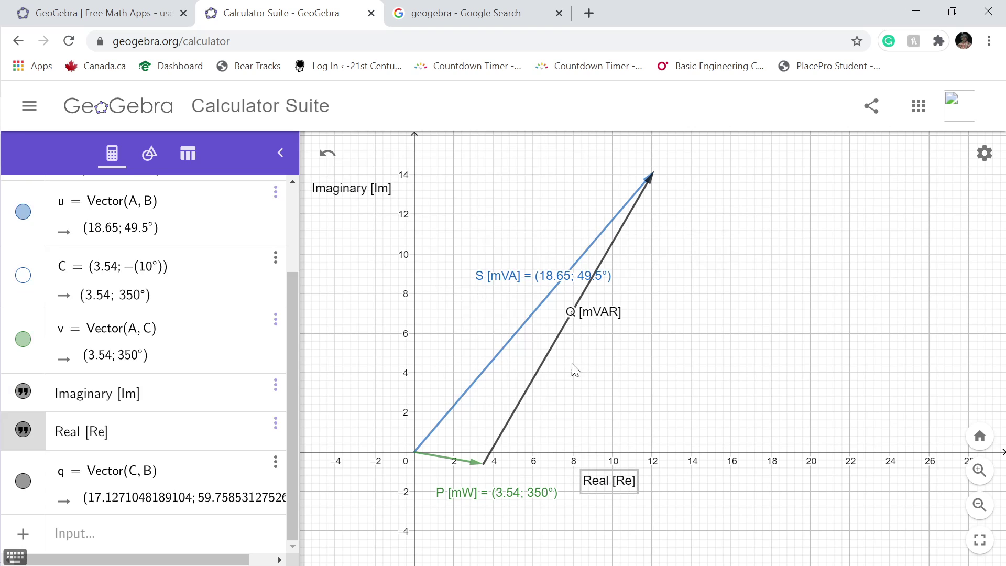
left_click(493, 496)
left_click(609, 427)
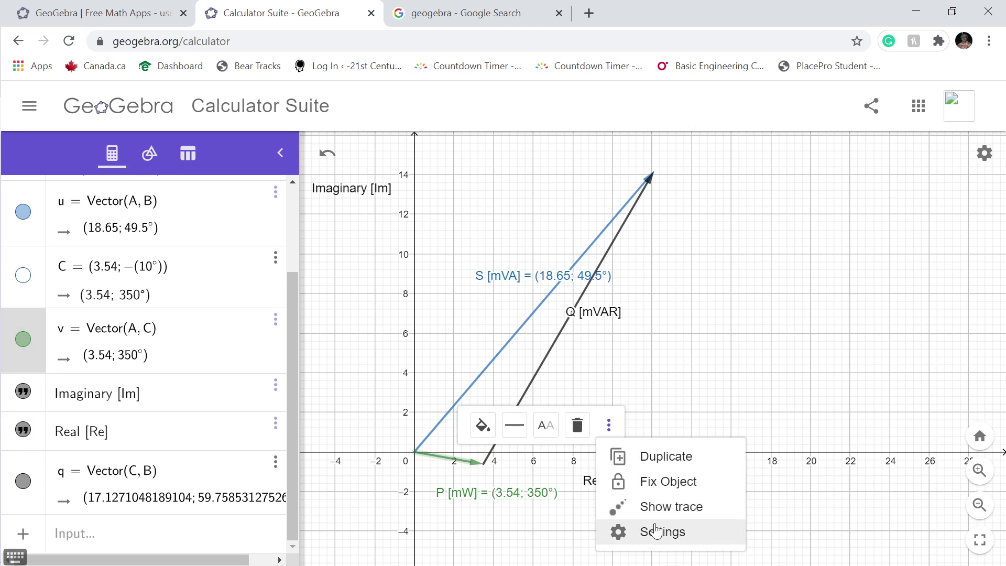
left_click(124, 336)
- Redefine point C as (12.11; 0°) in the Algebra view
left_click(146, 284)
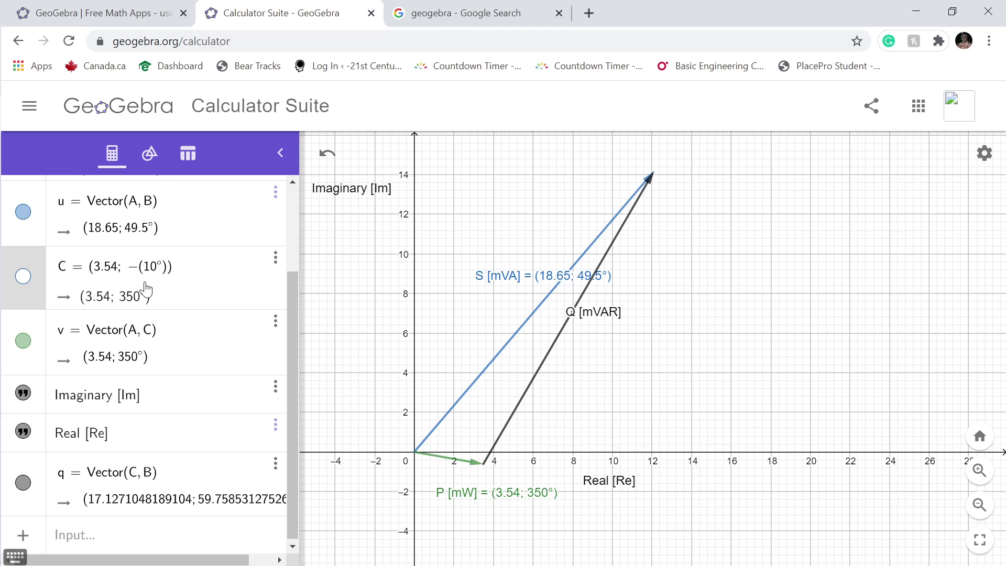
key("BackSpace")
key("BackSpace")
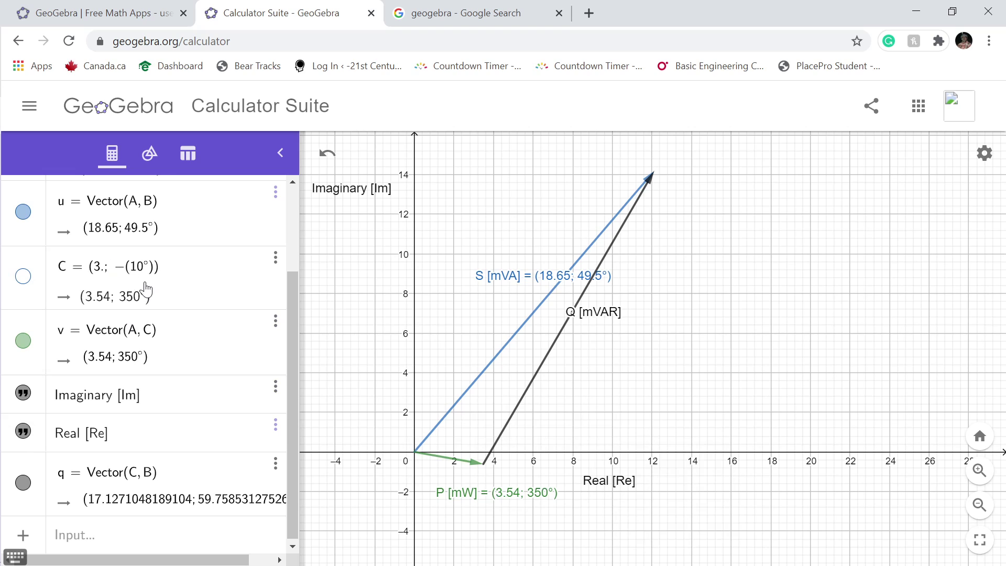
key("BackSpace")
key("BackSpace")
type("12.11")
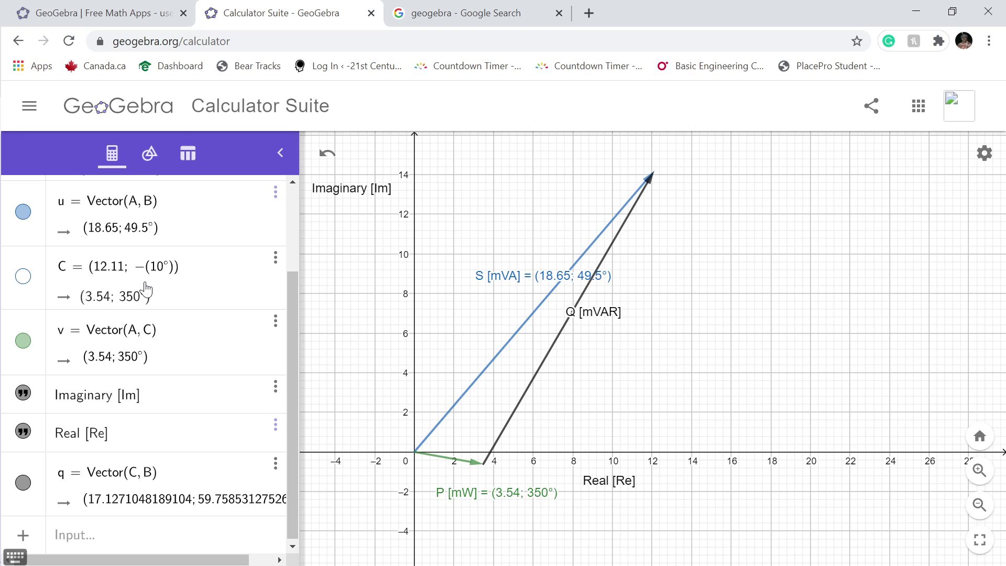
key("BackSpace")
key("BackSpace")
key("BackSpace")
key("BackSpace")
type("0")
key("Return")
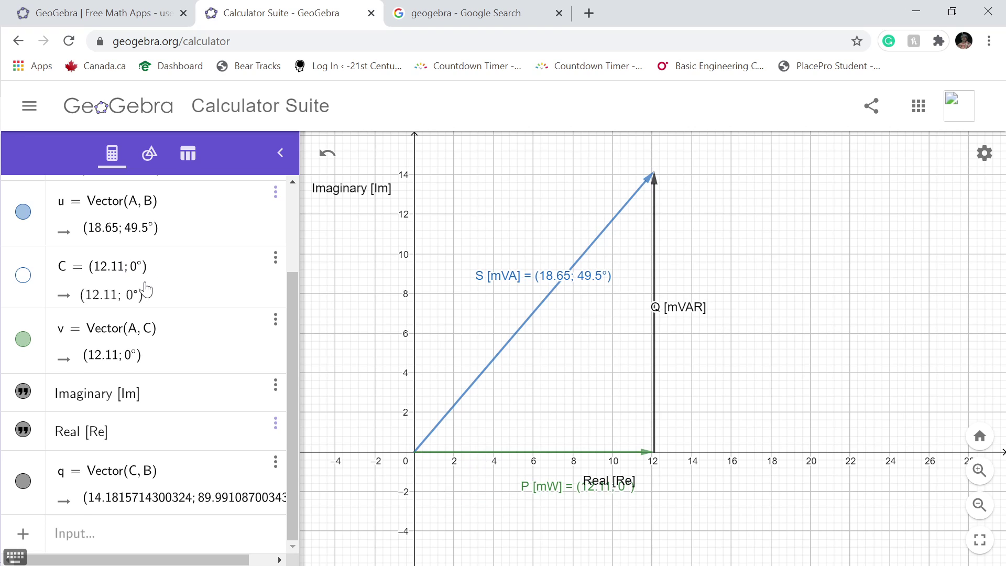
left_click(690, 315)
left_click(811, 481)
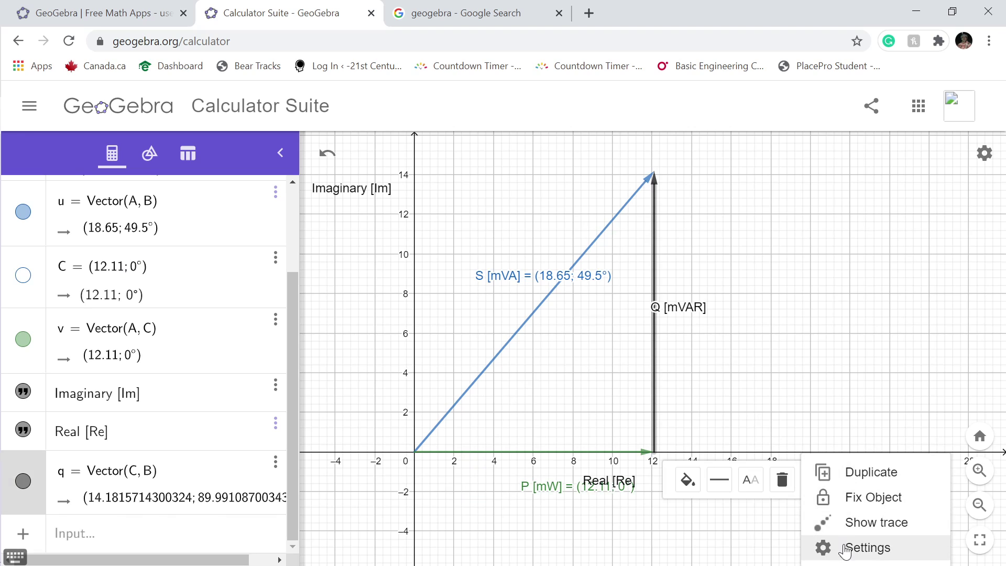
- Set the Q vector's Show Label option to Caption & Value
left_click(825, 546)
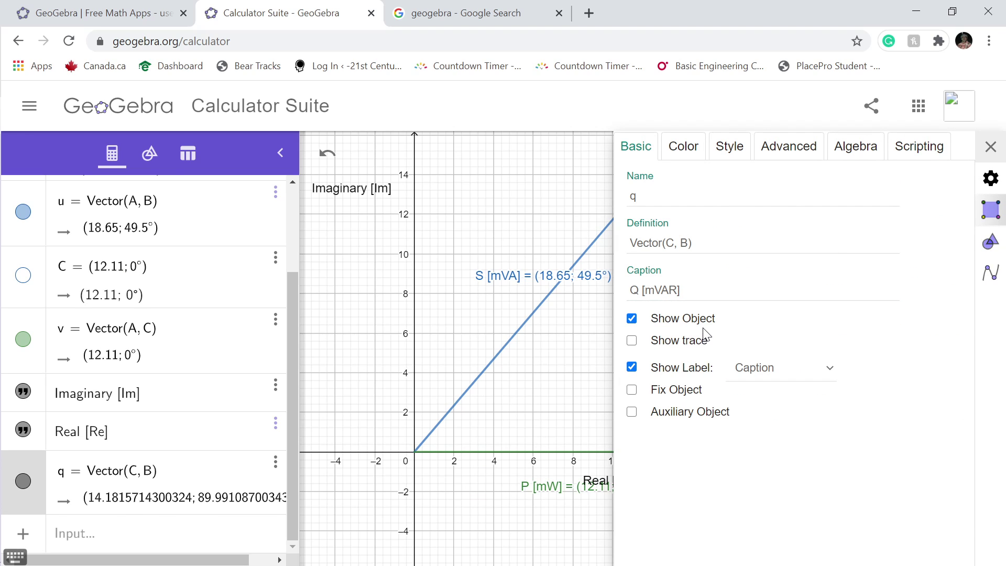
left_click(710, 362)
left_click(766, 447)
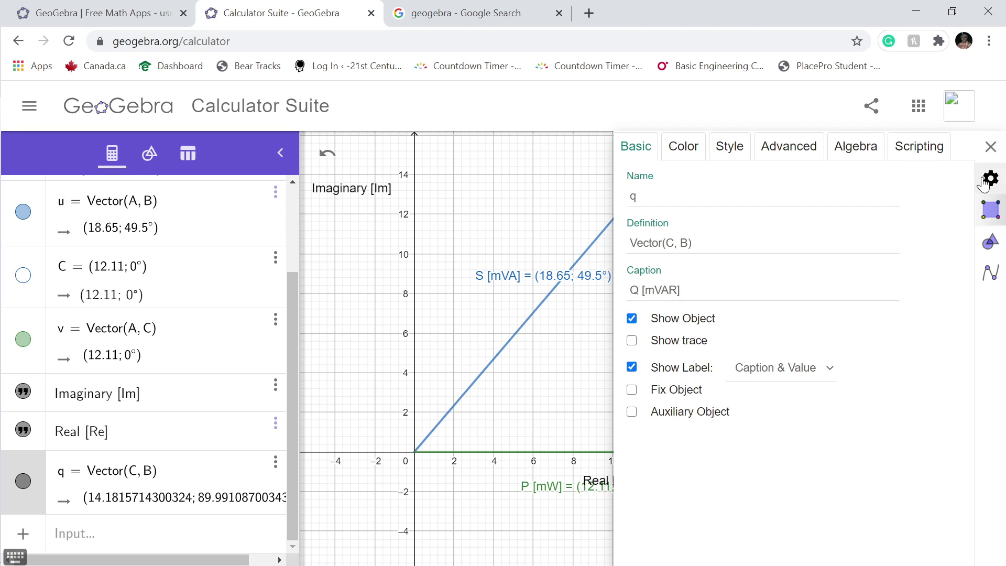
left_click(856, 148)
left_click(991, 147)
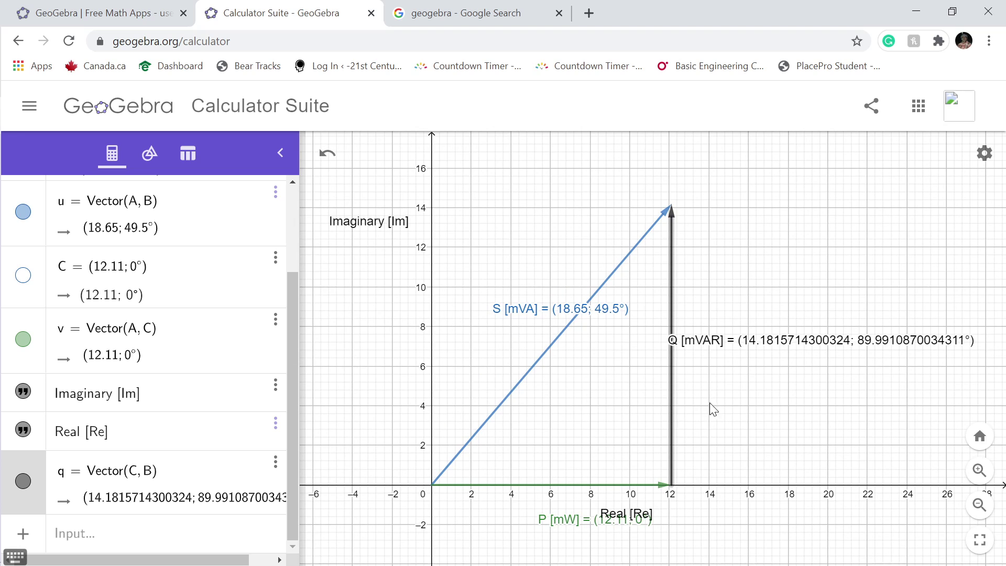
- Move Real [Re] right, clear of P, and Imaginary [Im] up and left
left_click_drag(641, 517, 728, 517)
left_click_drag(739, 515, 750, 516)
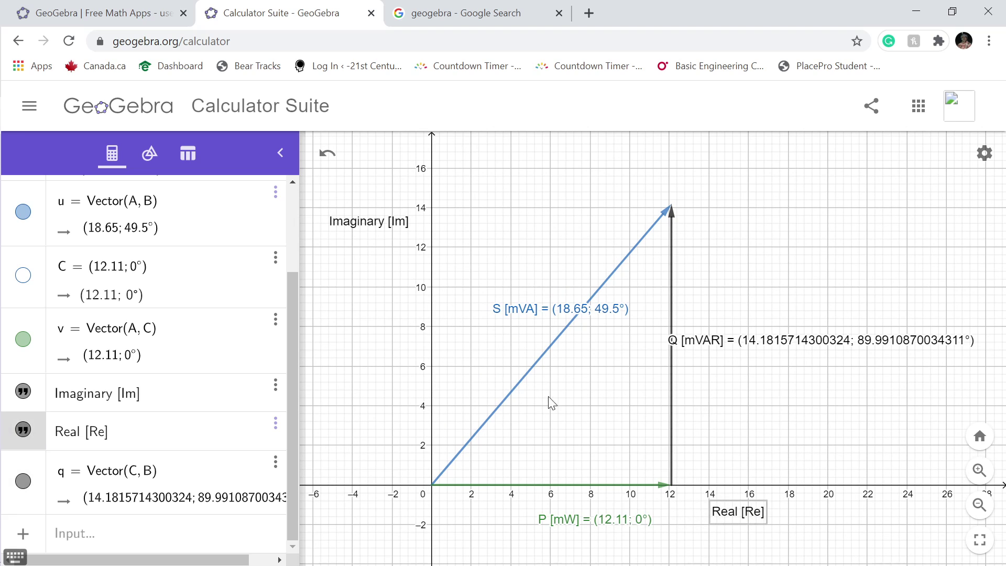
left_click_drag(374, 226, 365, 195)
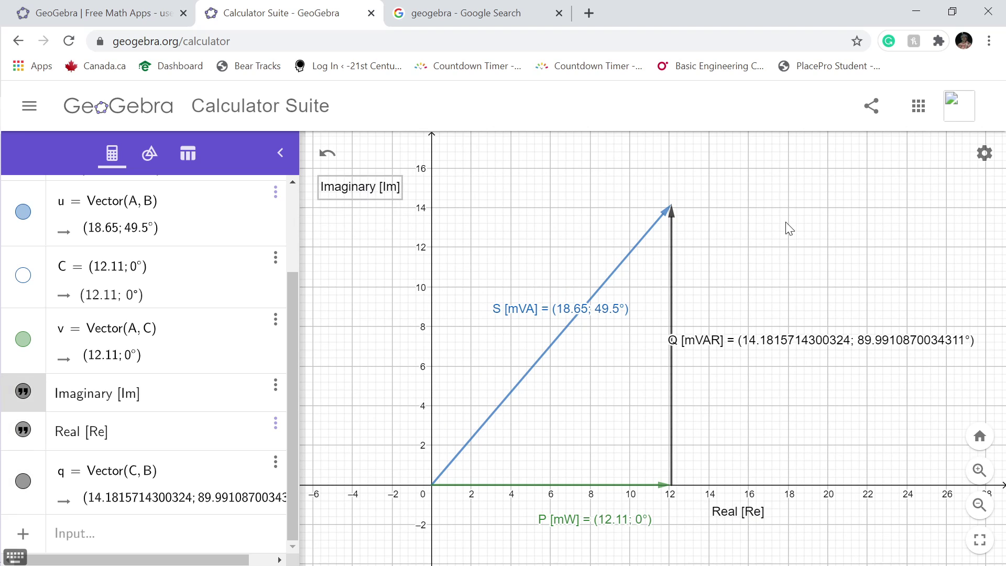
scroll(789, 229, "down", 2)
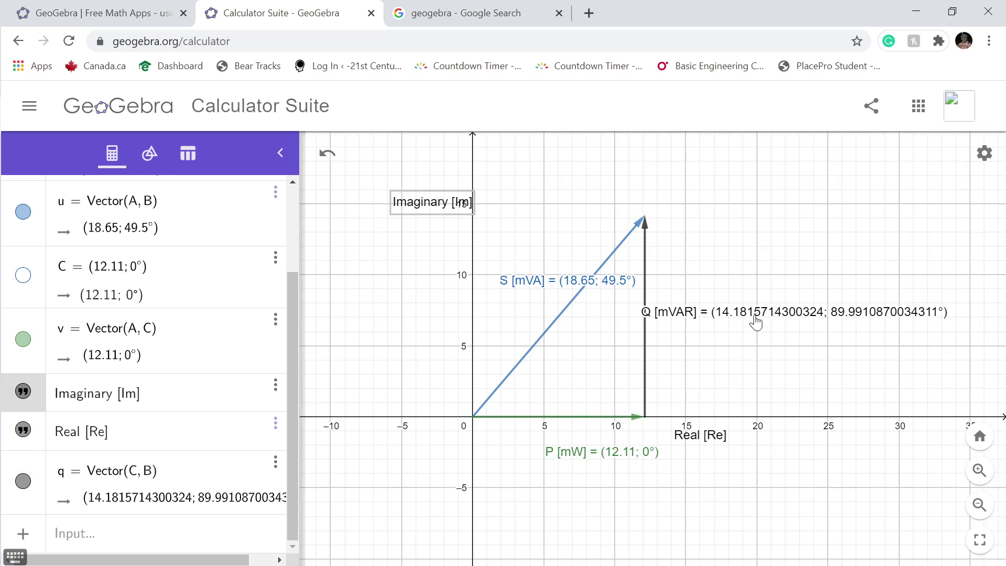
left_click(719, 318)
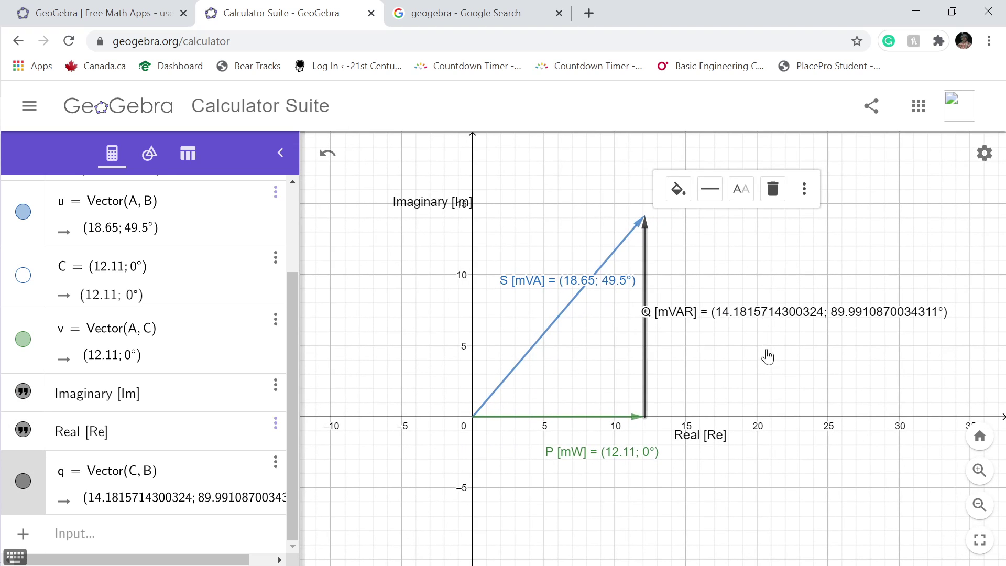
left_click_drag(766, 352, 693, 361)
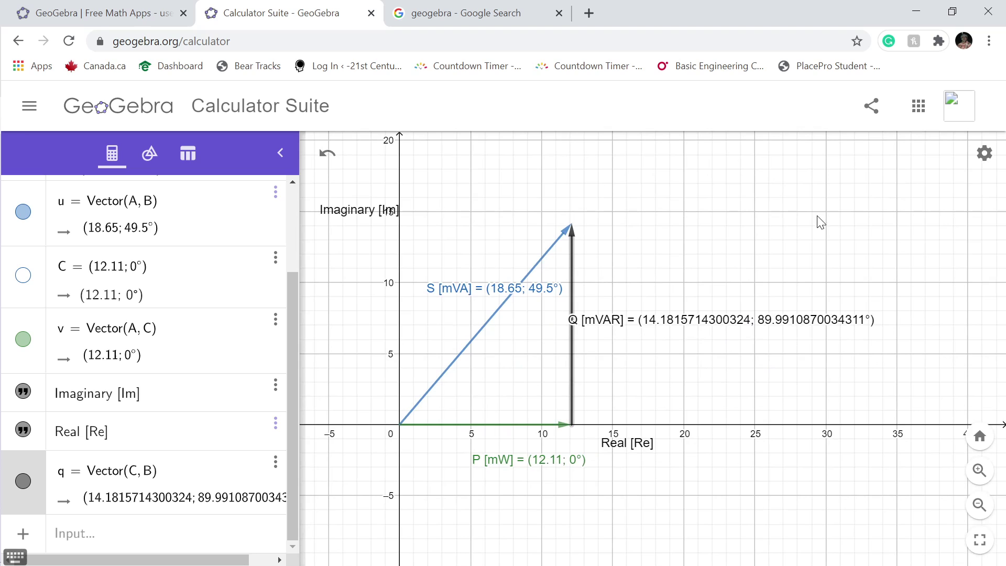
- Set the global Rounding option to 2 Decimal Places in the Graphics settings
left_click(982, 162)
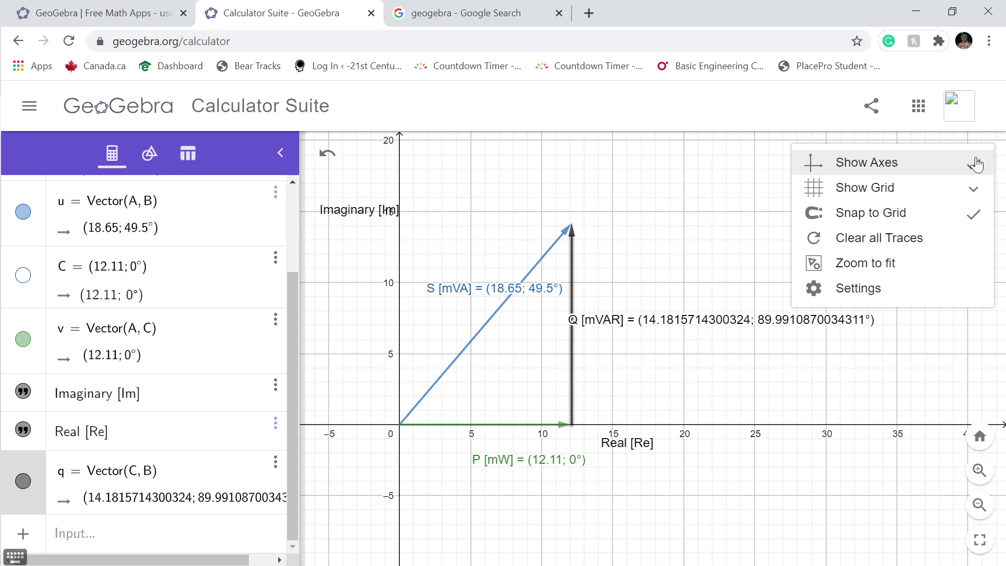
left_click(852, 288)
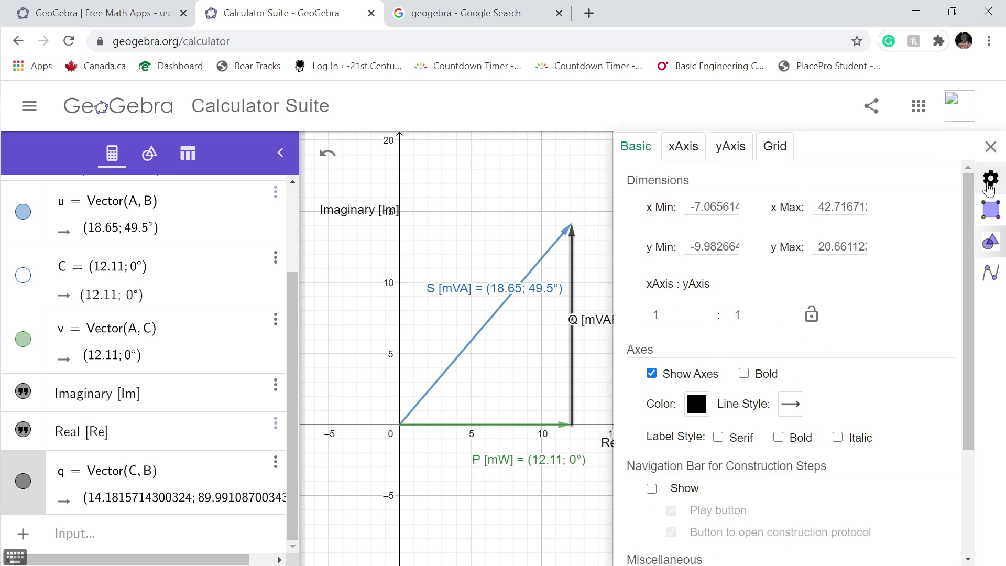
left_click(977, 184)
left_click(991, 147)
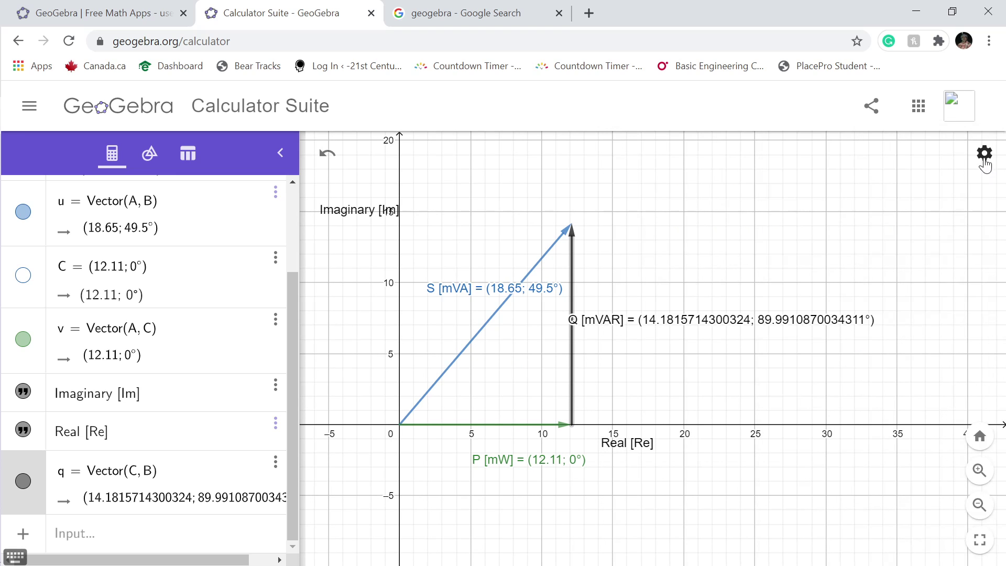
left_click(983, 160)
left_click(860, 289)
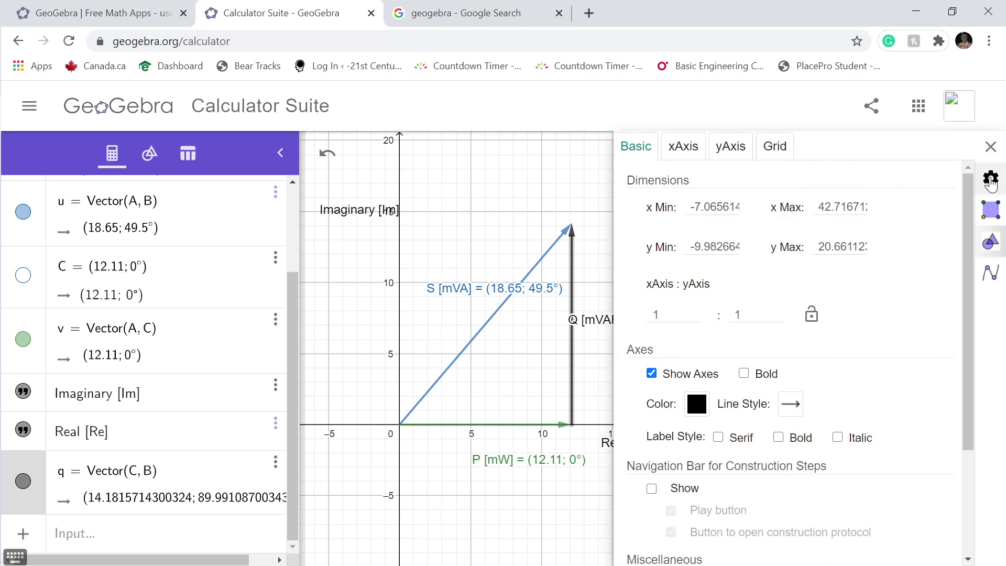
left_click(990, 178)
left_click(750, 223)
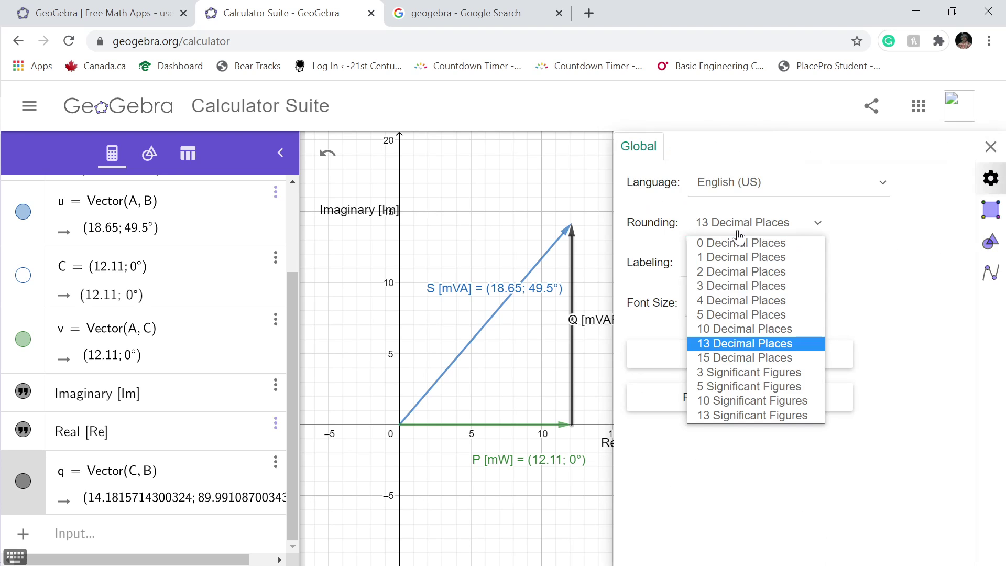
left_click(731, 278)
left_click(571, 221)
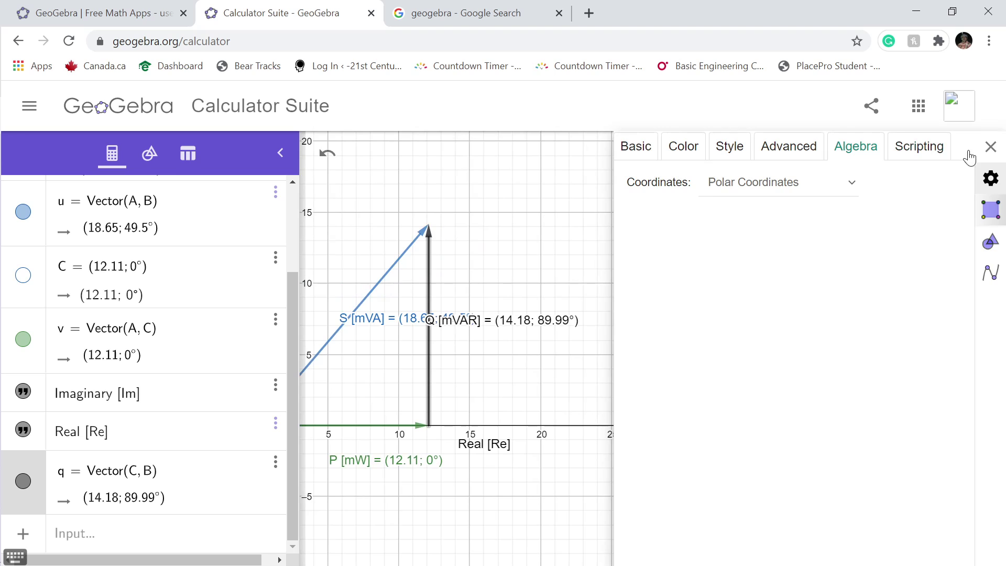
left_click(991, 146)
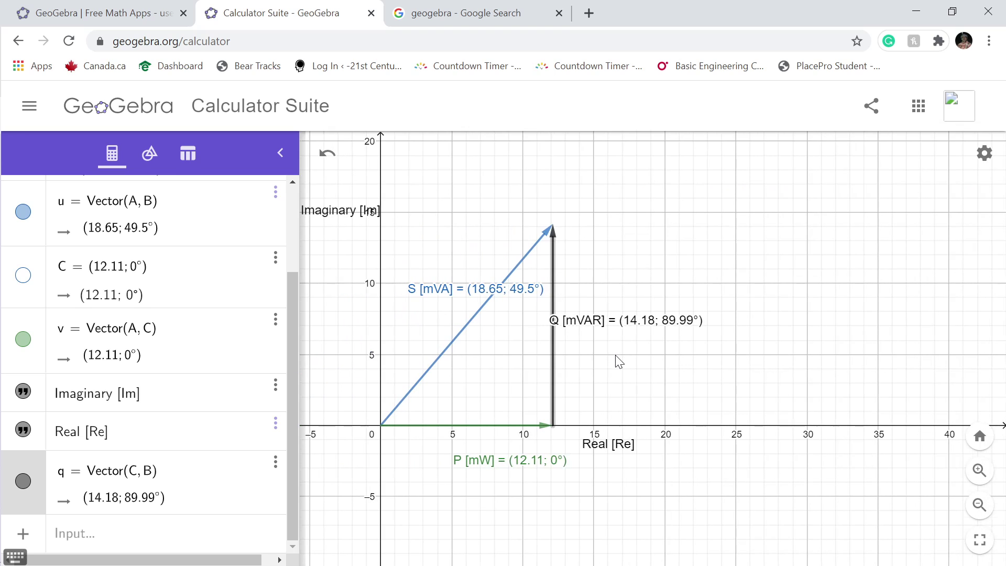
- Reposition the Imaginary [Im], S [mVA], P [mW] and Real [Re] labels around the axes
scroll(619, 362, "down", 2)
left_click_drag(408, 242, 471, 176)
left_click_drag(680, 268, 679, 237)
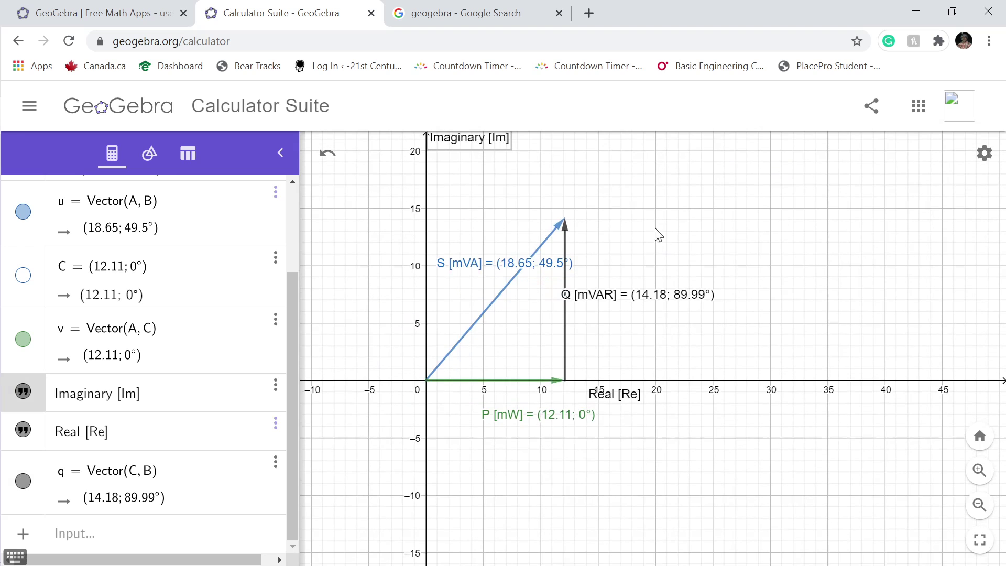
left_click_drag(472, 258, 477, 361)
left_click_drag(540, 414, 512, 405)
left_click_drag(602, 399, 620, 418)
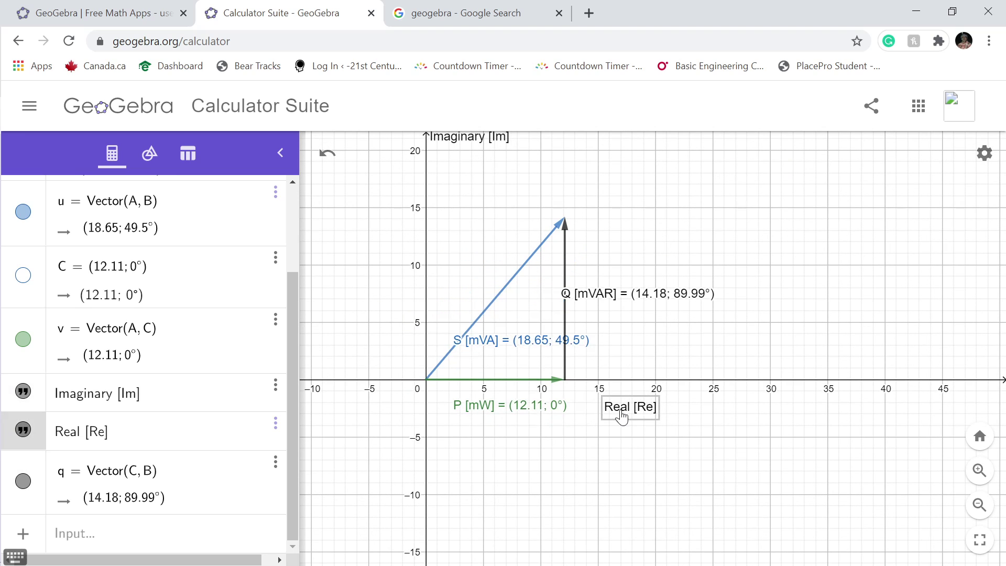
left_click_drag(607, 190, 608, 239)
- Hide the Algebra view, download the graph as a PNG, and preview it in Photos
left_click(281, 153)
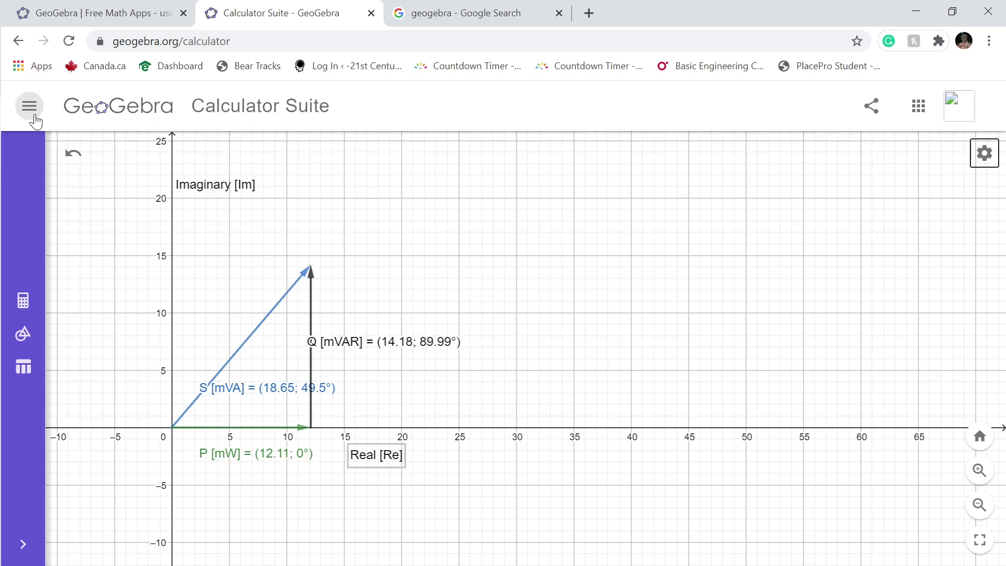
left_click(29, 106)
left_click(76, 319)
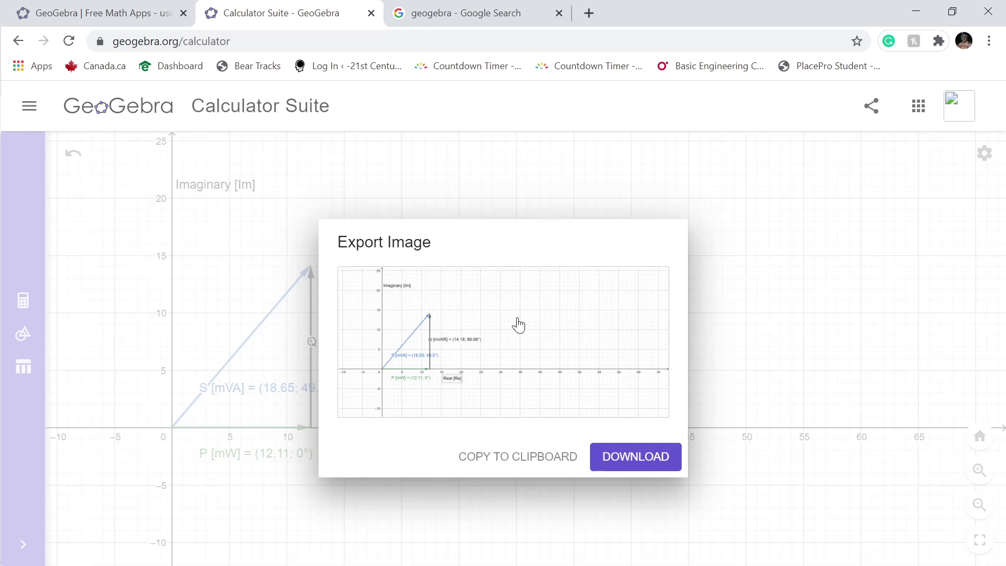
left_click(610, 457)
left_click(89, 532)
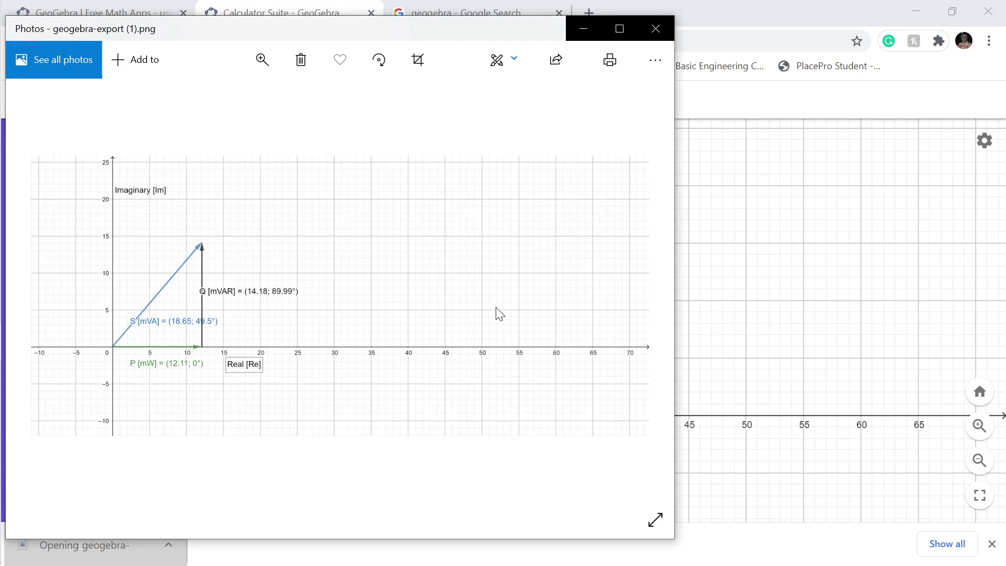
left_click(646, 44)
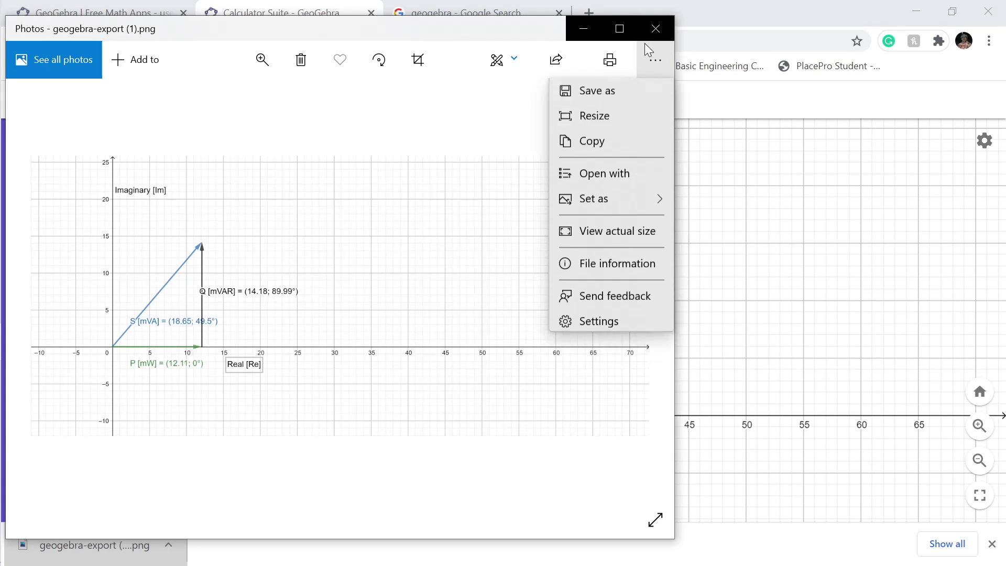
left_click(646, 29)
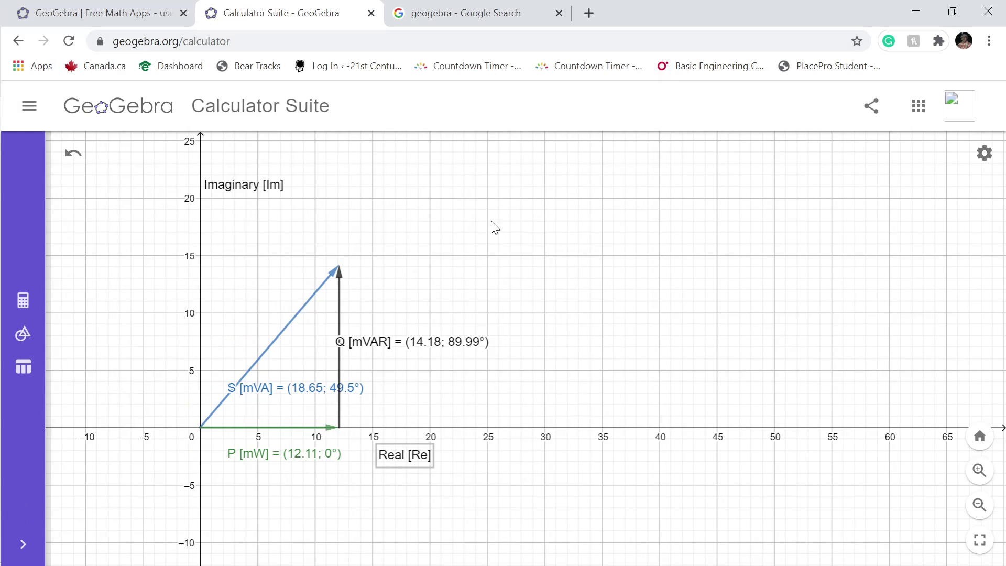
- Recentre the triangle in view and drag Imaginary [Im] down near the S phasor's tip
left_click_drag(492, 224, 603, 209)
scroll(544, 222, "down", 2)
left_click_drag(543, 223, 619, 220)
scroll(654, 218, "up", 1)
scroll(665, 256, "up", 2)
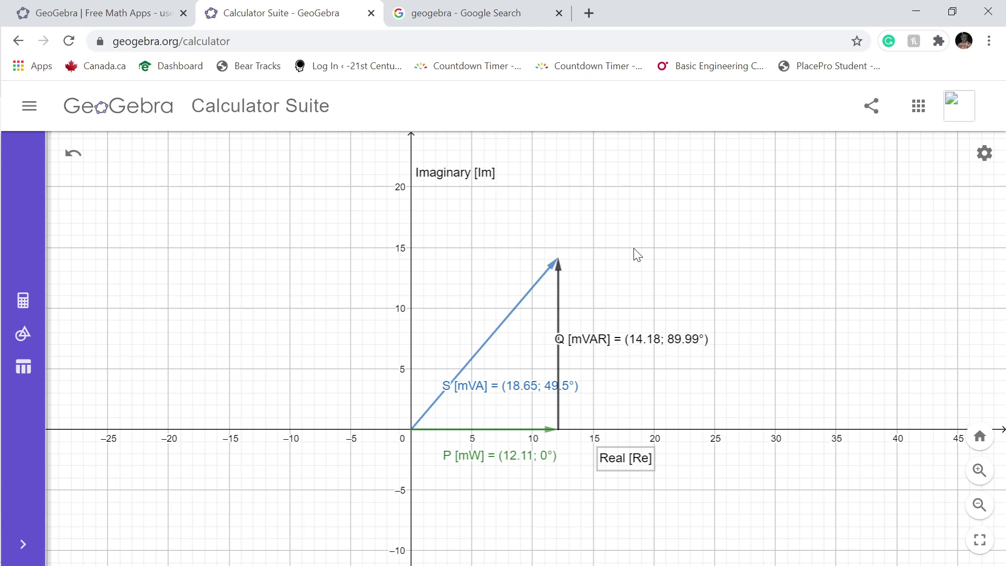
left_click_drag(633, 235, 618, 208)
left_click_drag(466, 151, 465, 208)
left_click_drag(614, 194, 582, 180)
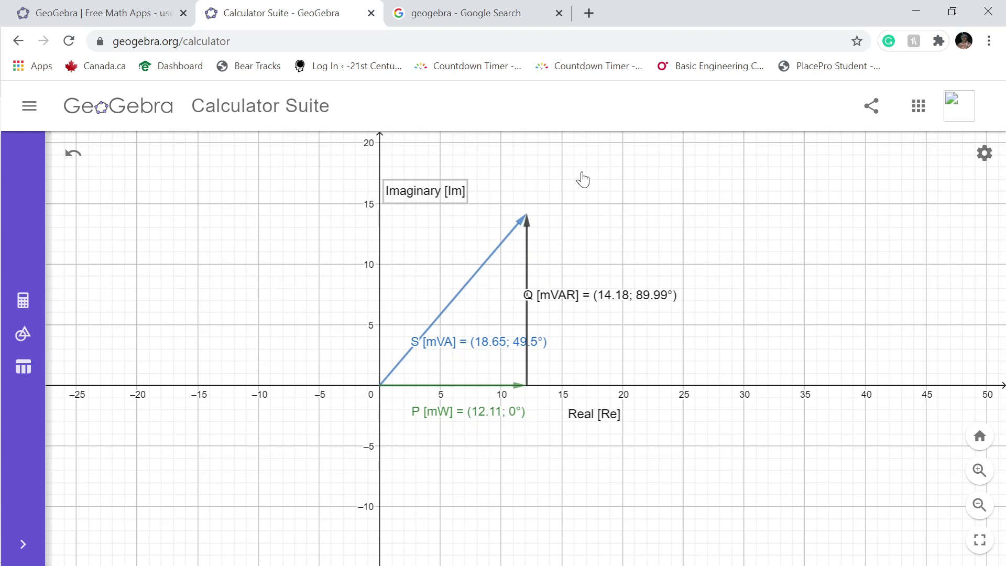